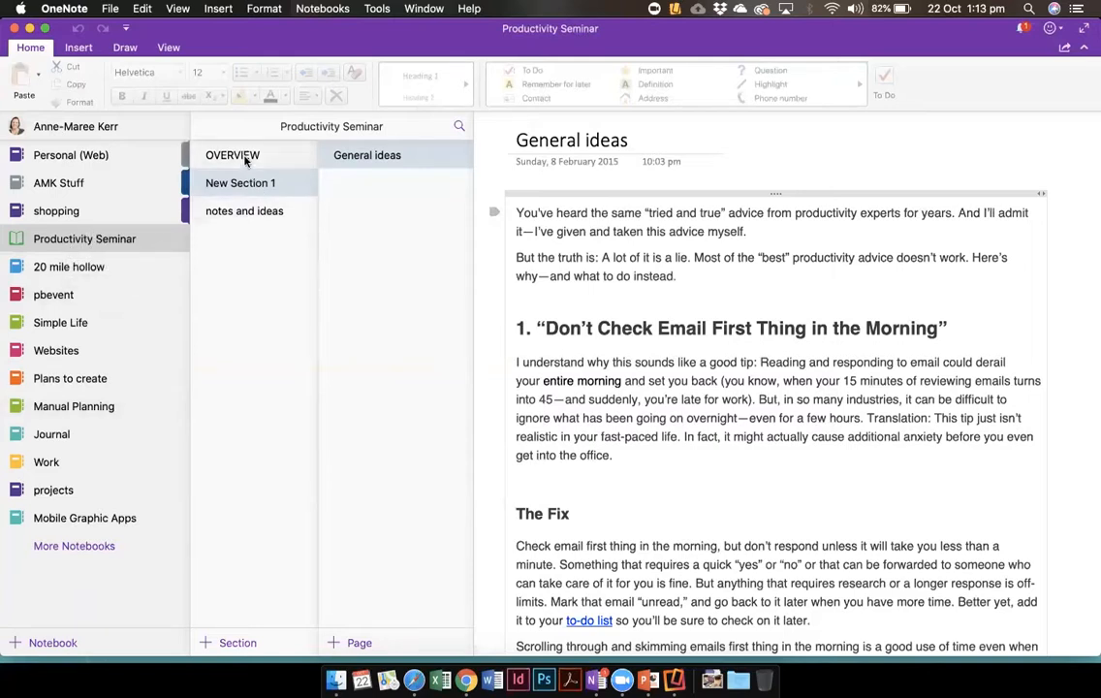
- Create a new blue notebook named "sample" stored in OneDrive - Personal
{"action": "left_click", "coordinate": [274, 211]}
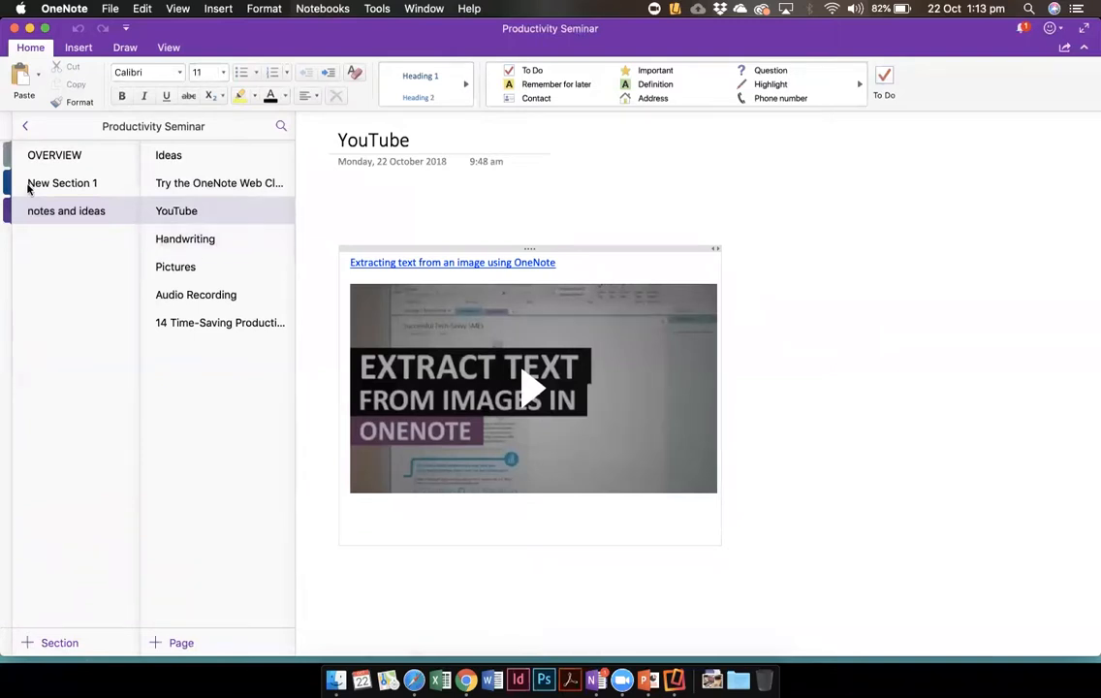
{"action": "left_click", "coordinate": [25, 126]}
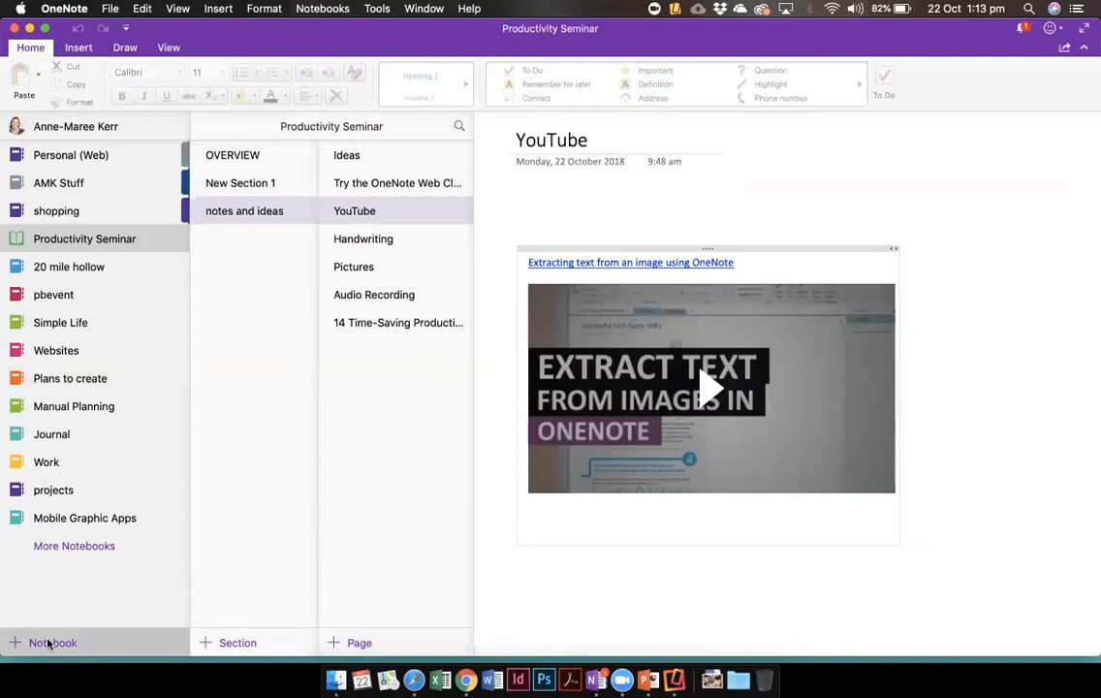
{"action": "left_click", "coordinate": [48, 642]}
{"action": "left_click", "coordinate": [250, 191]}
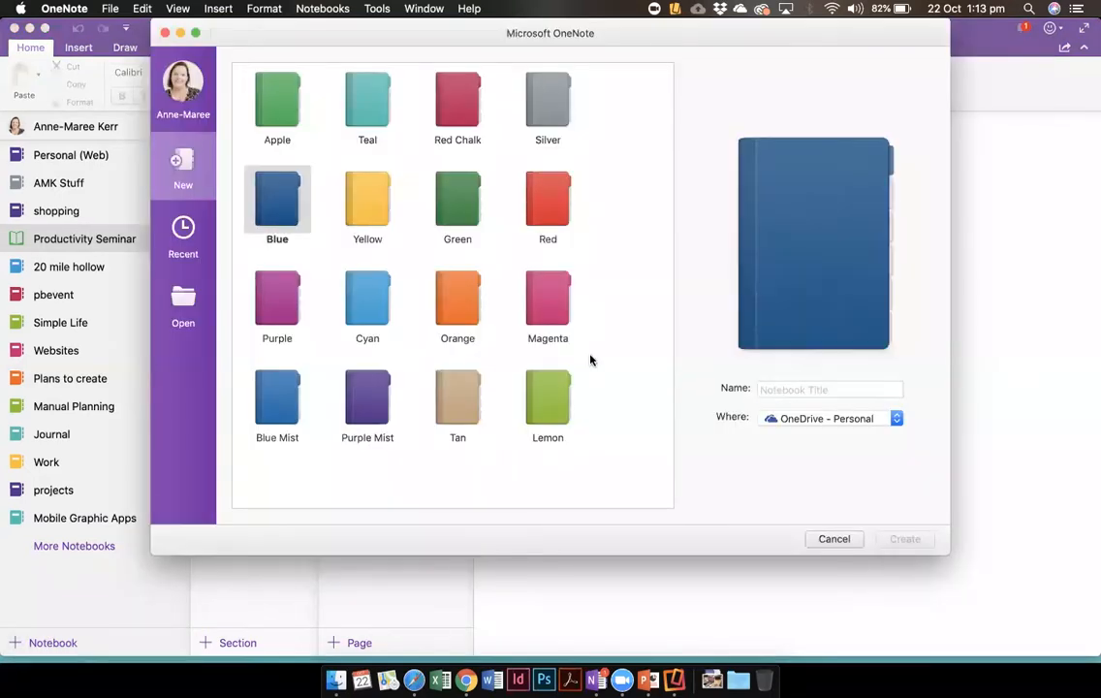
{"action": "left_click", "coordinate": [779, 388]}
{"action": "type", "text": "sample"}
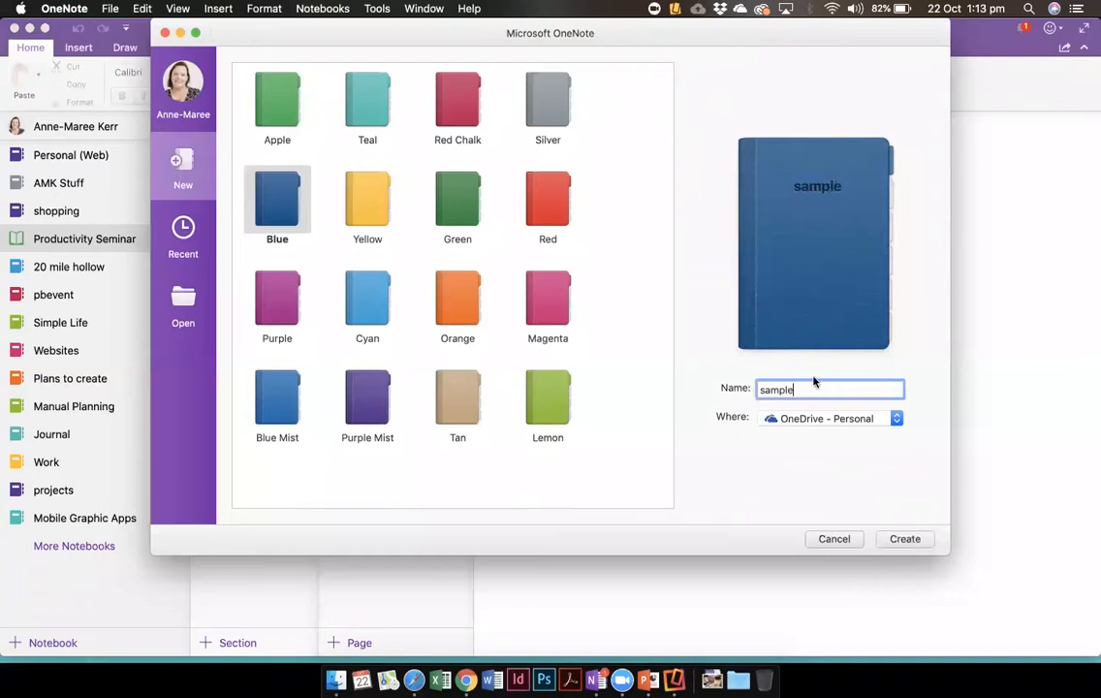
{"action": "left_click", "coordinate": [903, 541]}
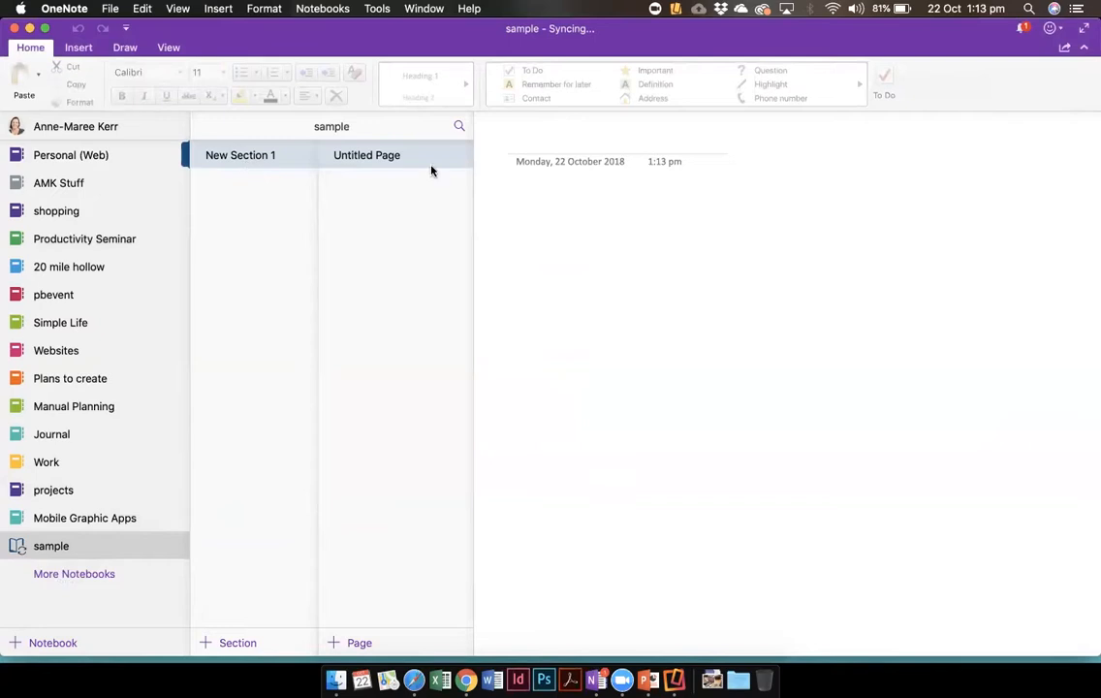
- Rename the sample notebook's first section as "test page"
{"action": "right_click", "coordinate": [254, 158]}
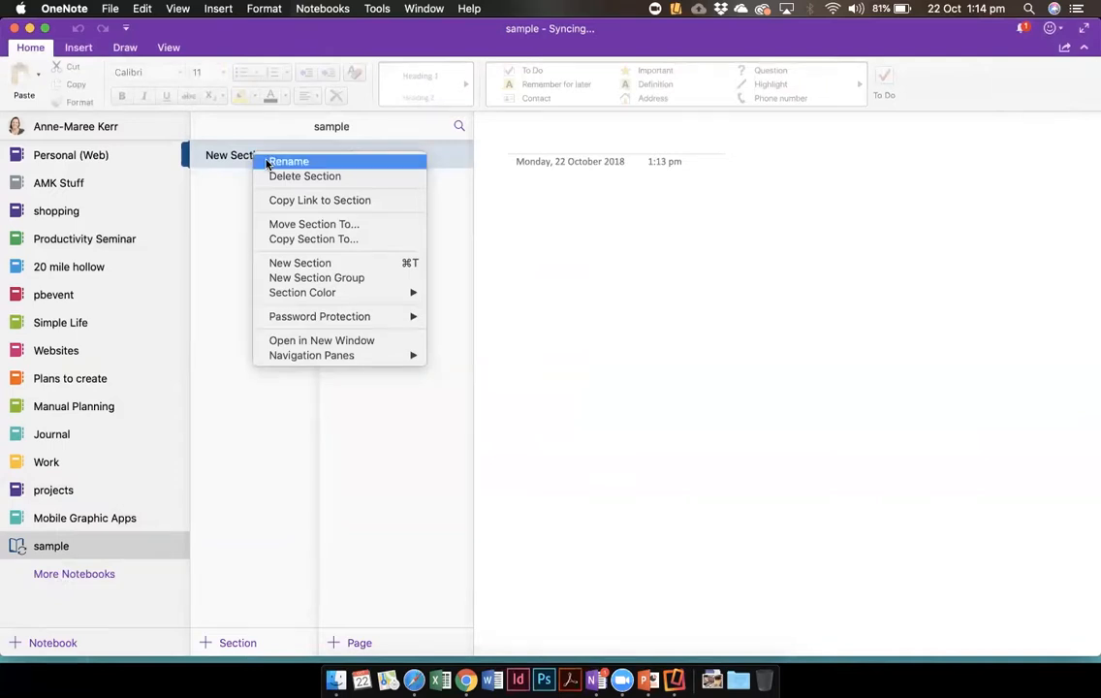
{"action": "left_click", "coordinate": [267, 163]}
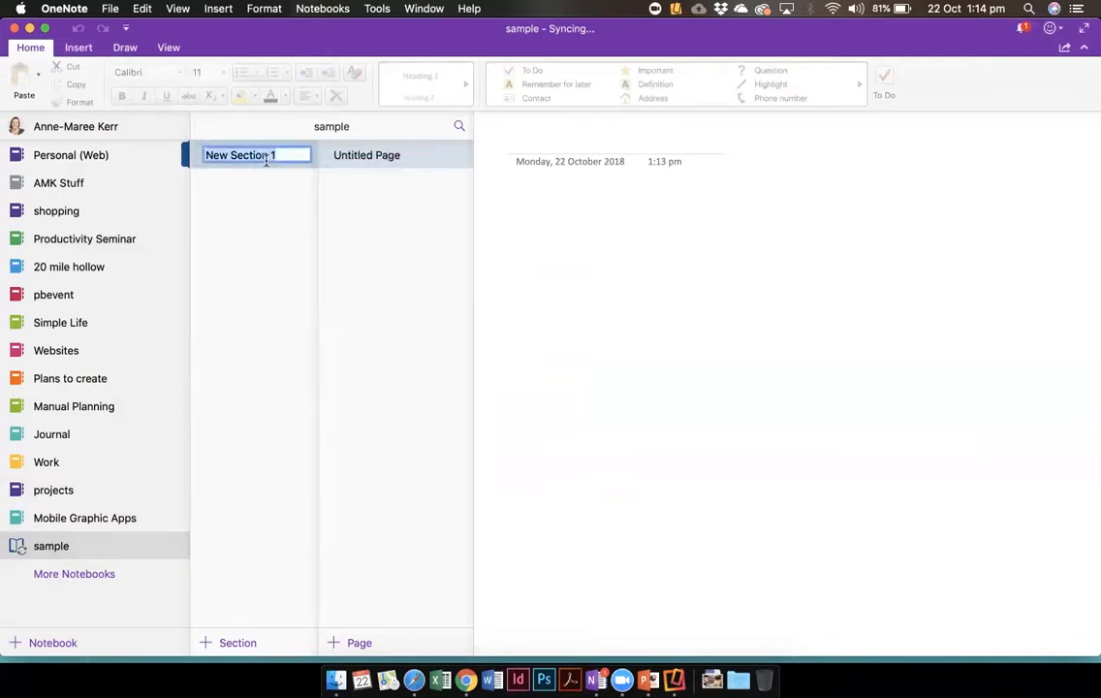
{"action": "type", "text": "tes"}
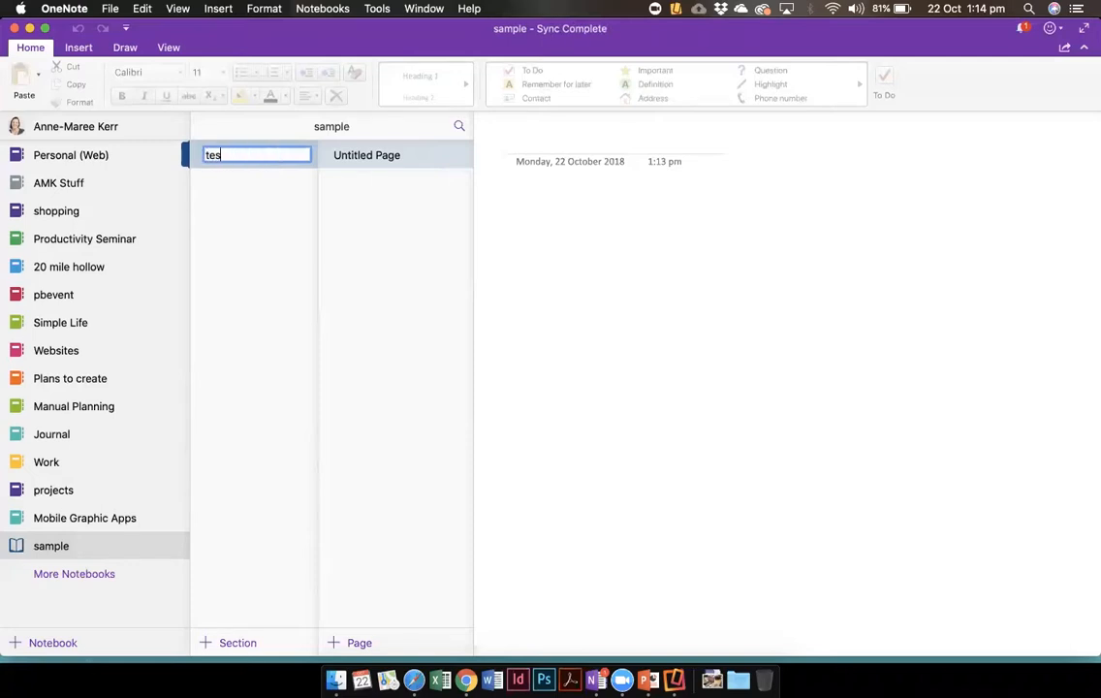
{"action": "type", "text": "t page"}
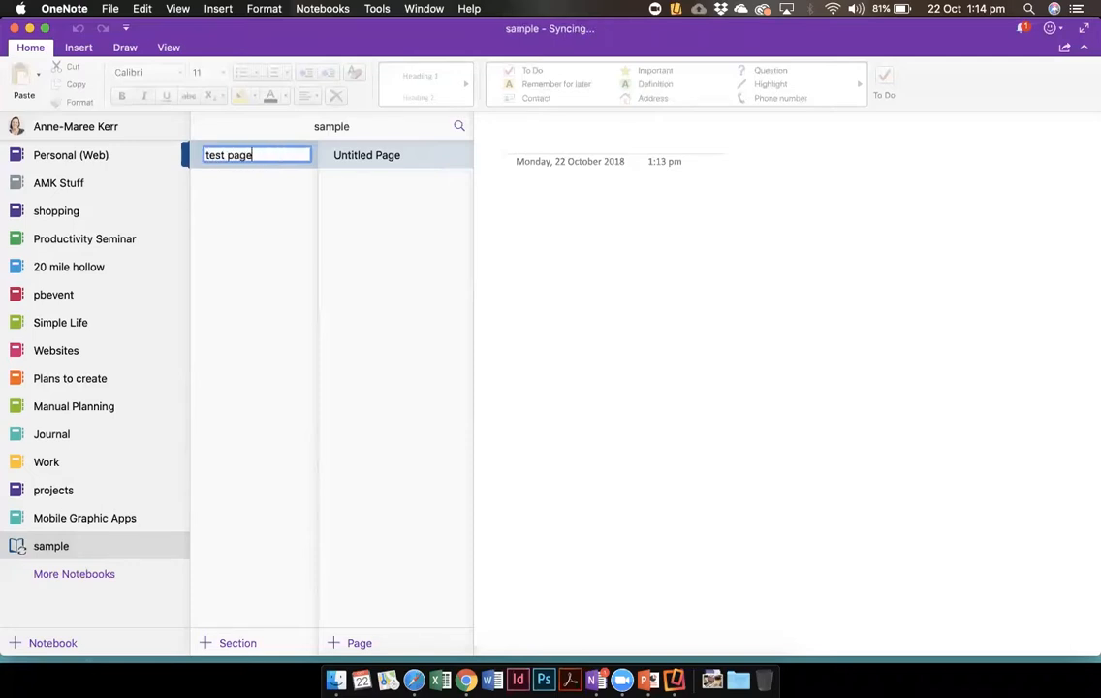
- Title the section's untitled page "information"
{"action": "left_click", "coordinate": [383, 157]}
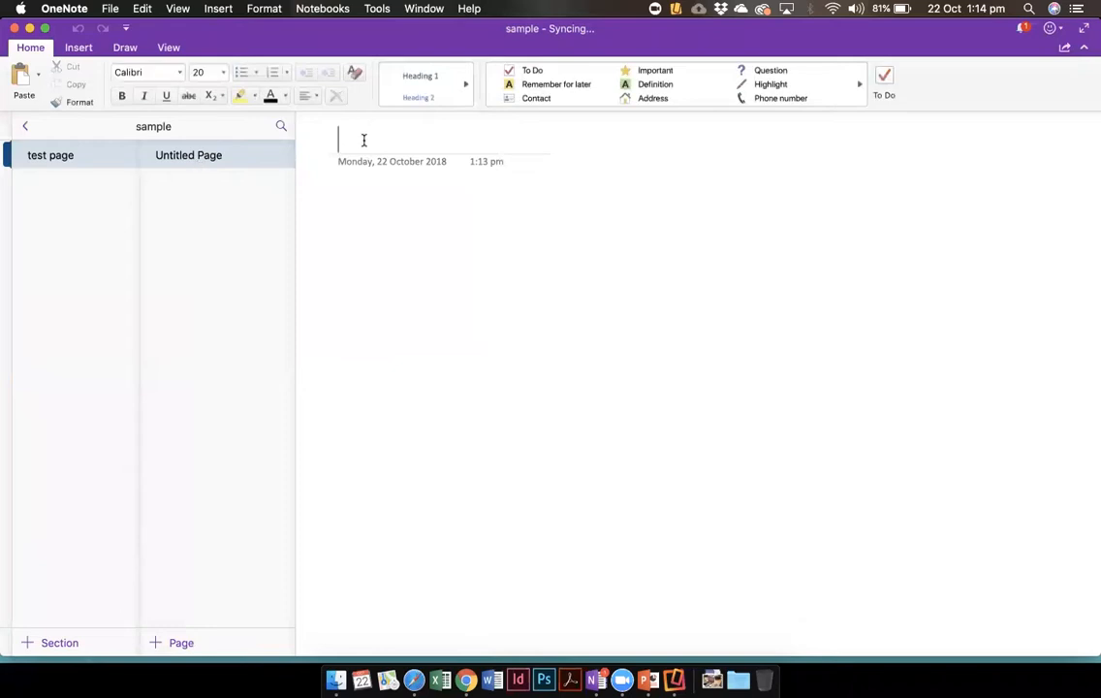
{"action": "type", "text": "information"}
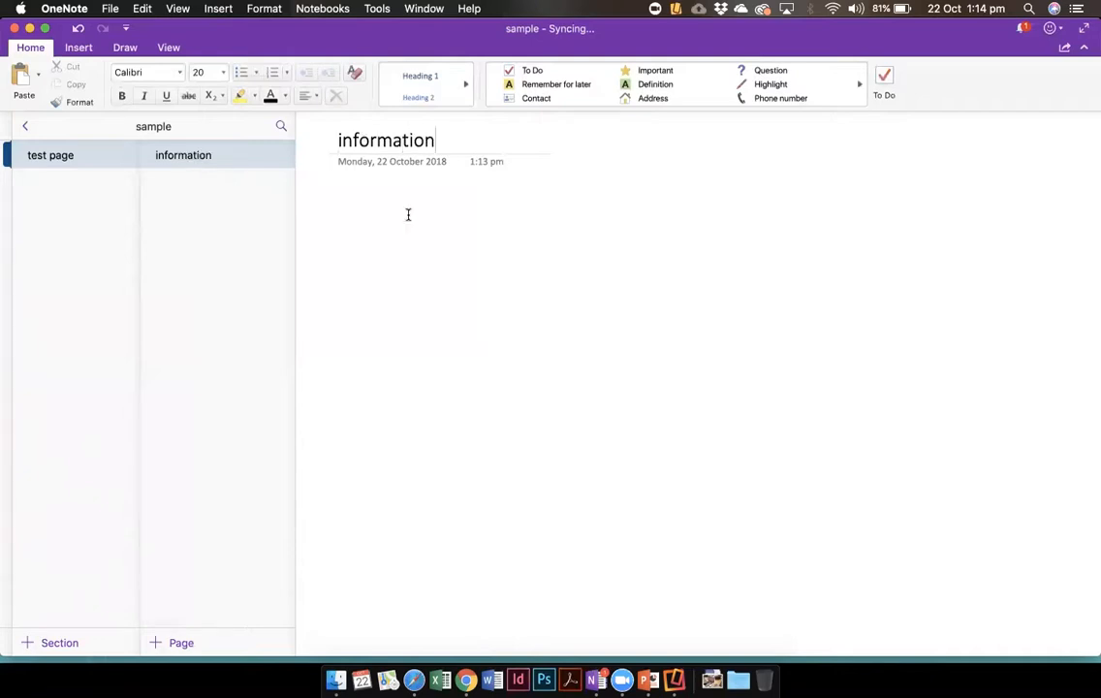
{"action": "key", "text": "Return"}
- Add a second page titled "More info" to the test page section
{"action": "left_click", "coordinate": [180, 643]}
{"action": "type", "text": "mo"}
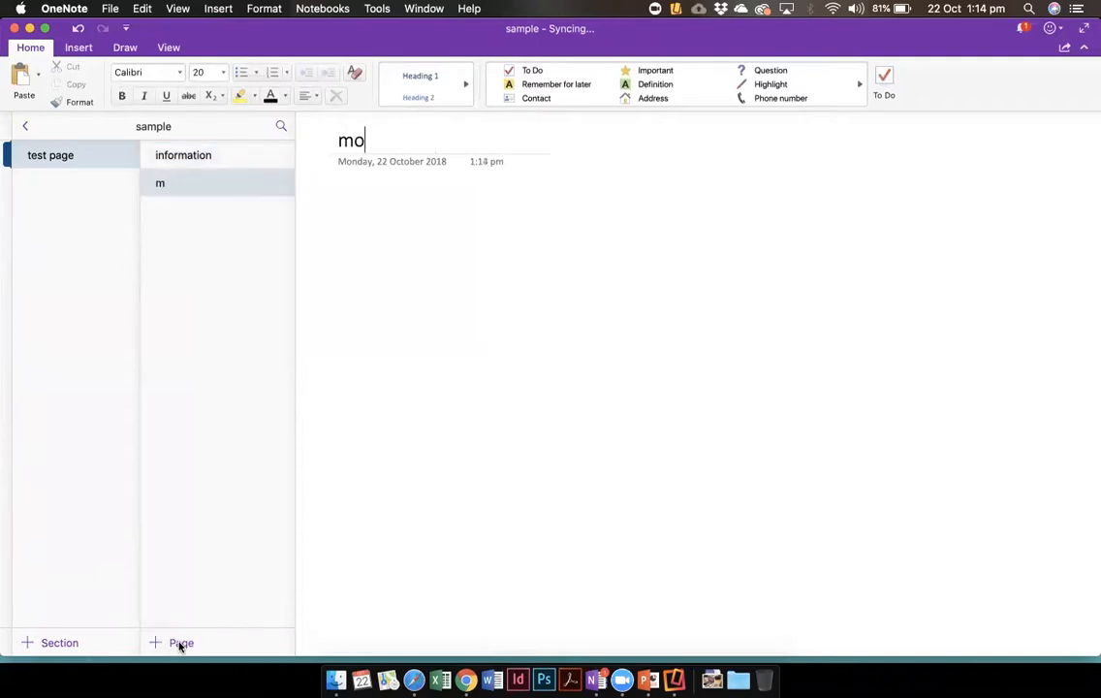
{"action": "type", "text": "re info"}
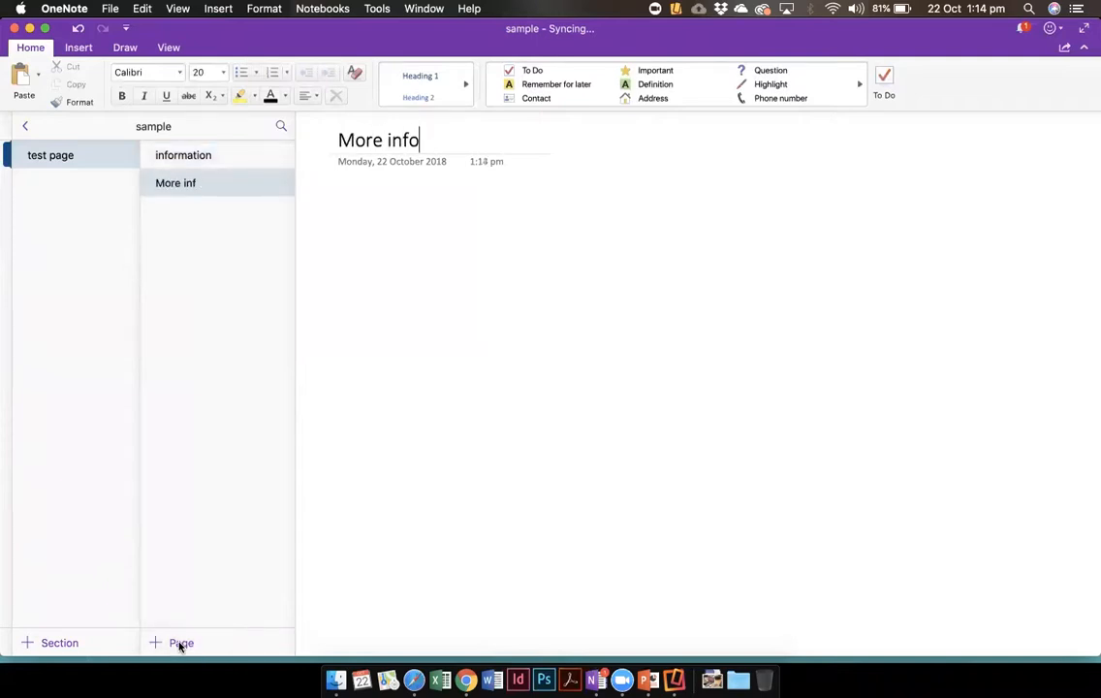
{"action": "key", "text": "Return"}
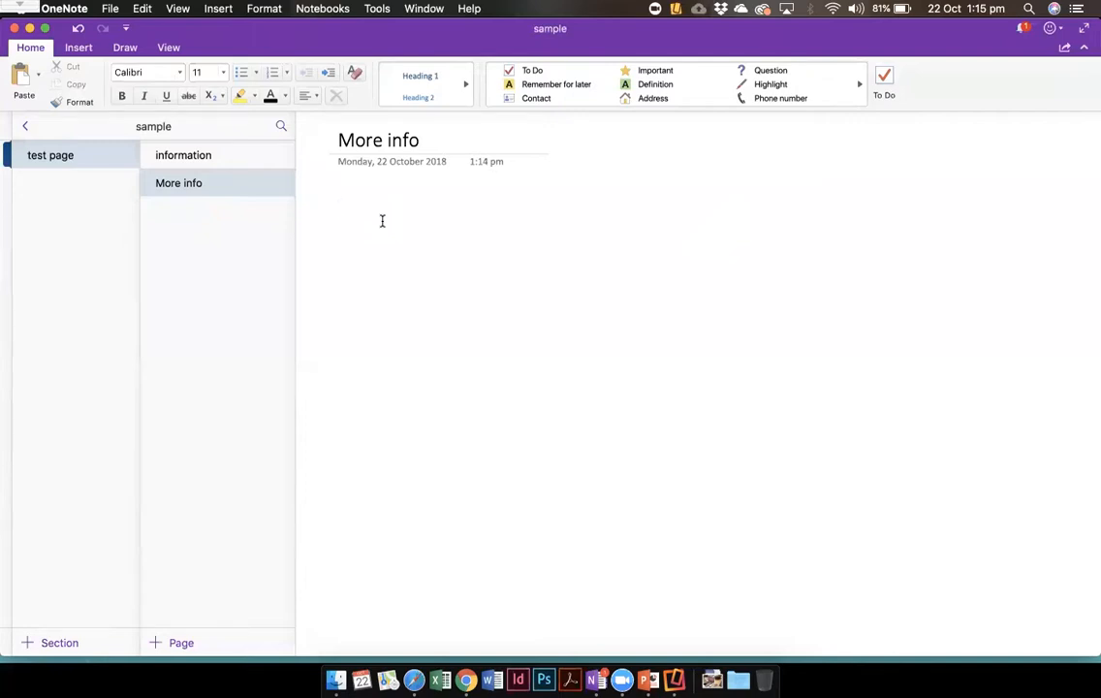
- Add two separate text notes reading "type" at different spots on the More info page
{"action": "left_click", "coordinate": [762, 273]}
{"action": "type", "text": "type"}
{"action": "left_click", "coordinate": [424, 419]}
{"action": "type", "text": "type"}
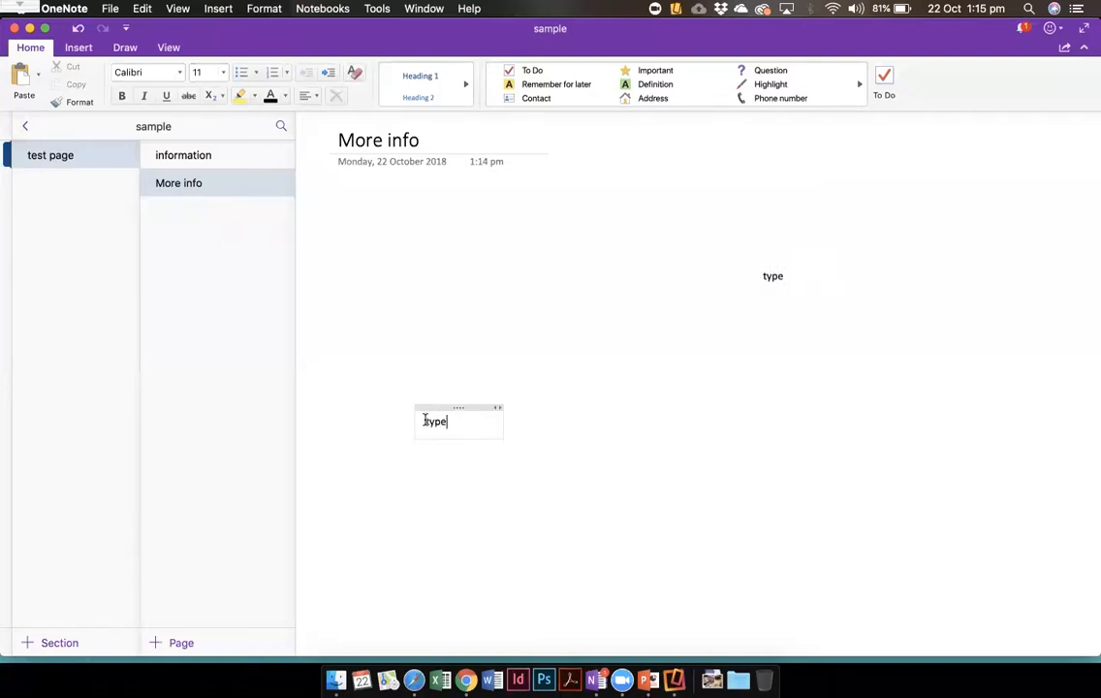
- Insert a 4x4 table in the blank area above the lower "type" note
{"action": "left_click", "coordinate": [367, 315]}
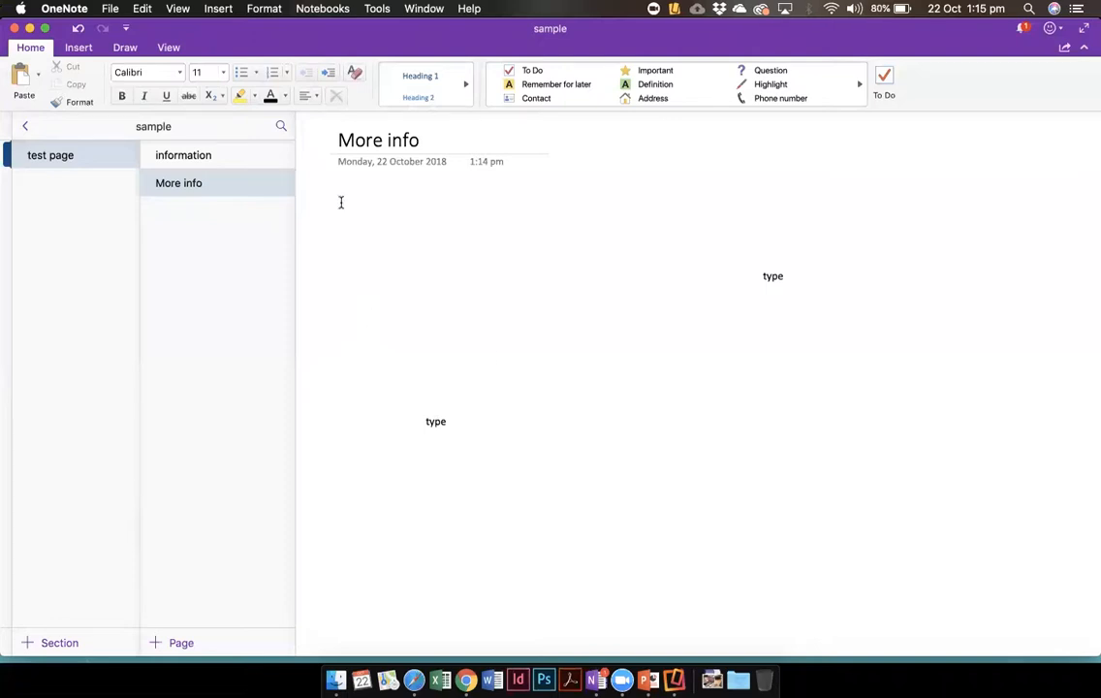
{"action": "left_click", "coordinate": [78, 47]}
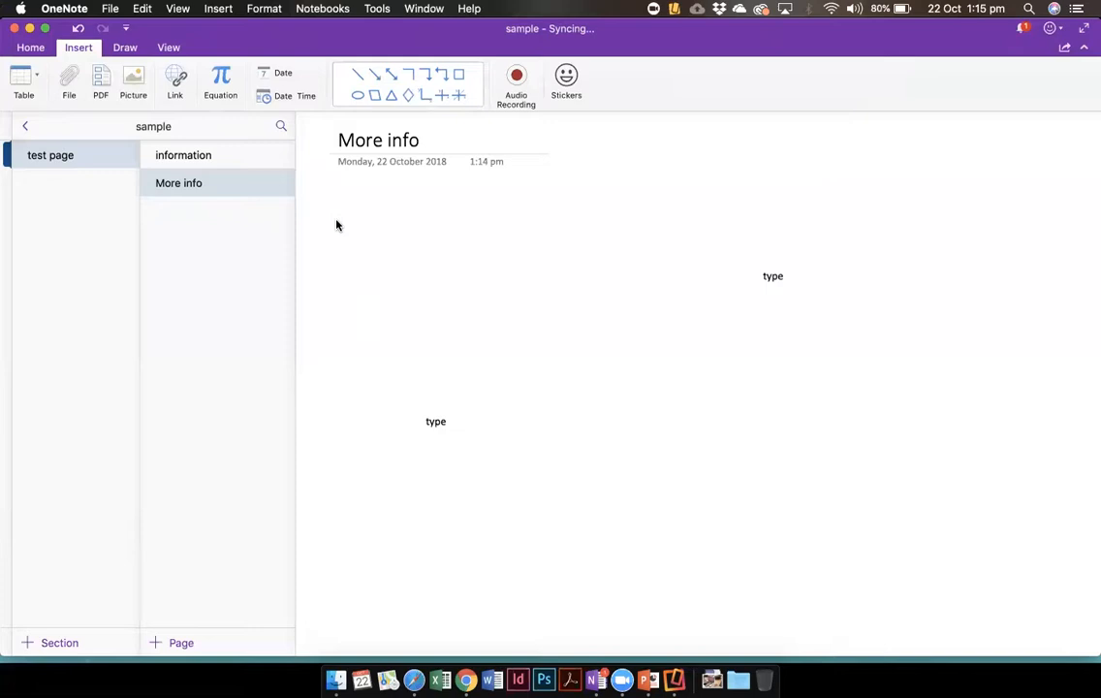
{"action": "left_click", "coordinate": [29, 84]}
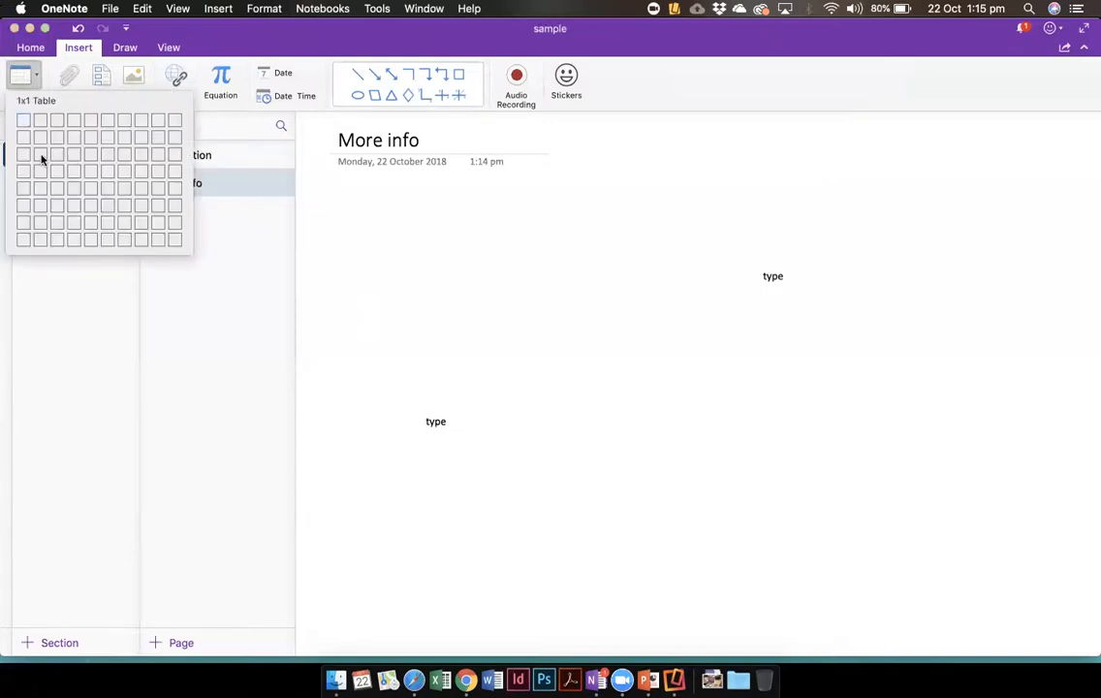
{"action": "left_click", "coordinate": [69, 175]}
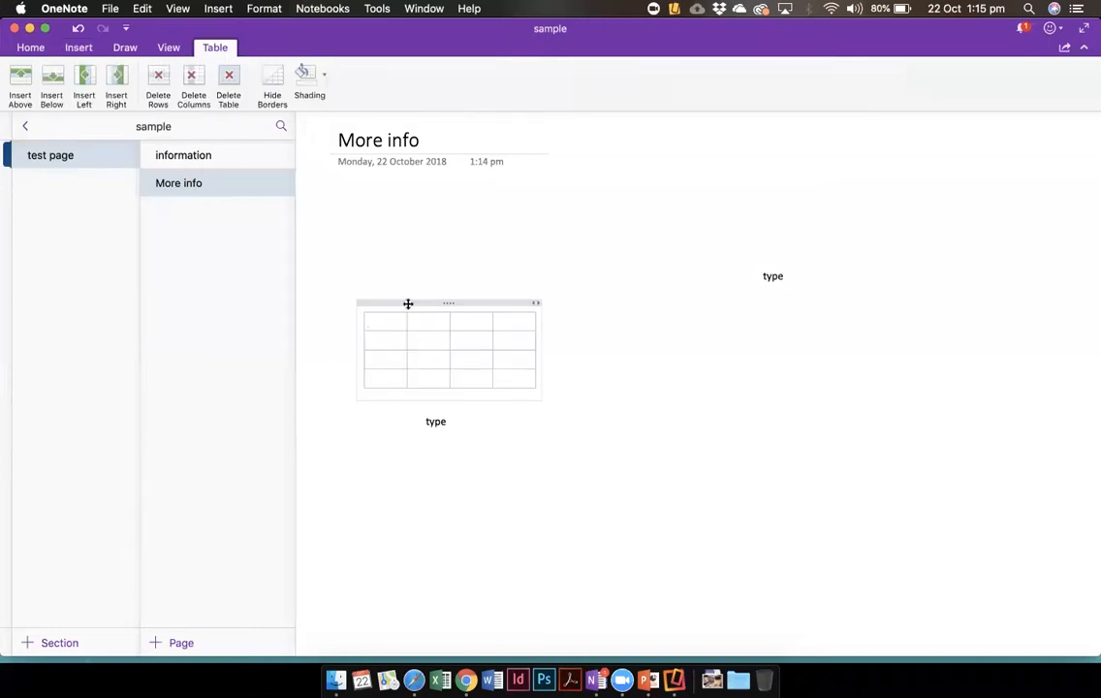
- Move the table up beneath the page title and place both "type" notes side by side to its right
{"action": "left_click_drag", "start_coordinate": [408, 302], "coordinate": [378, 200]}
{"action": "left_click", "coordinate": [779, 285]}
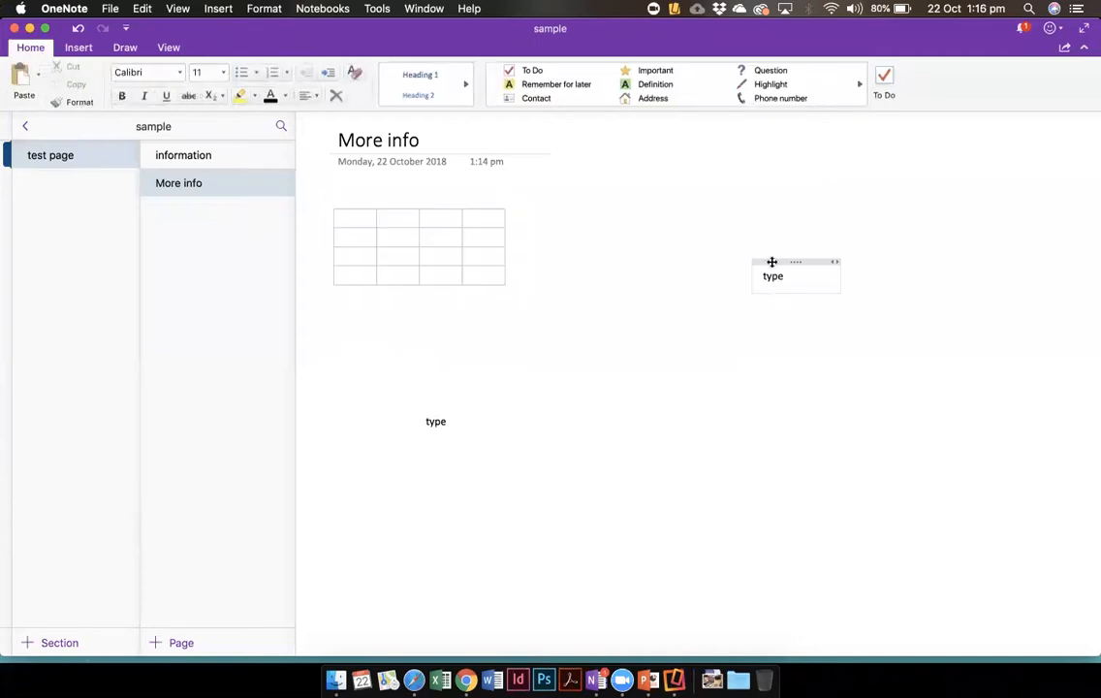
{"action": "left_click_drag", "start_coordinate": [771, 262], "coordinate": [553, 217]}
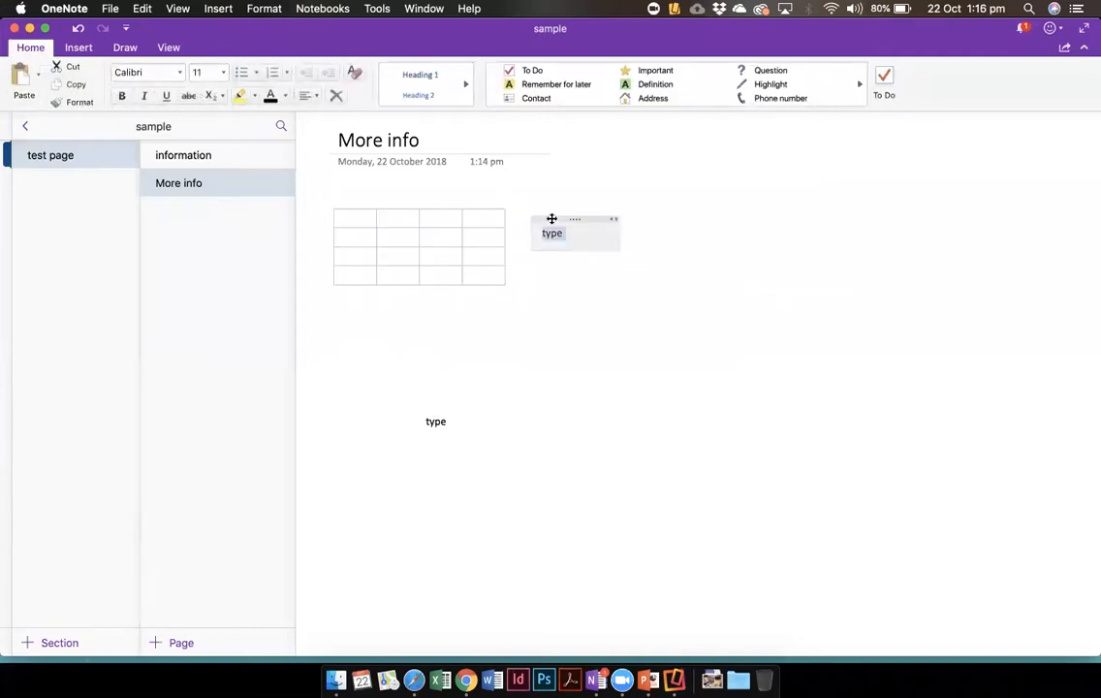
{"action": "left_click_drag", "start_coordinate": [444, 406], "coordinate": [613, 211]}
{"action": "left_click", "coordinate": [603, 298]}
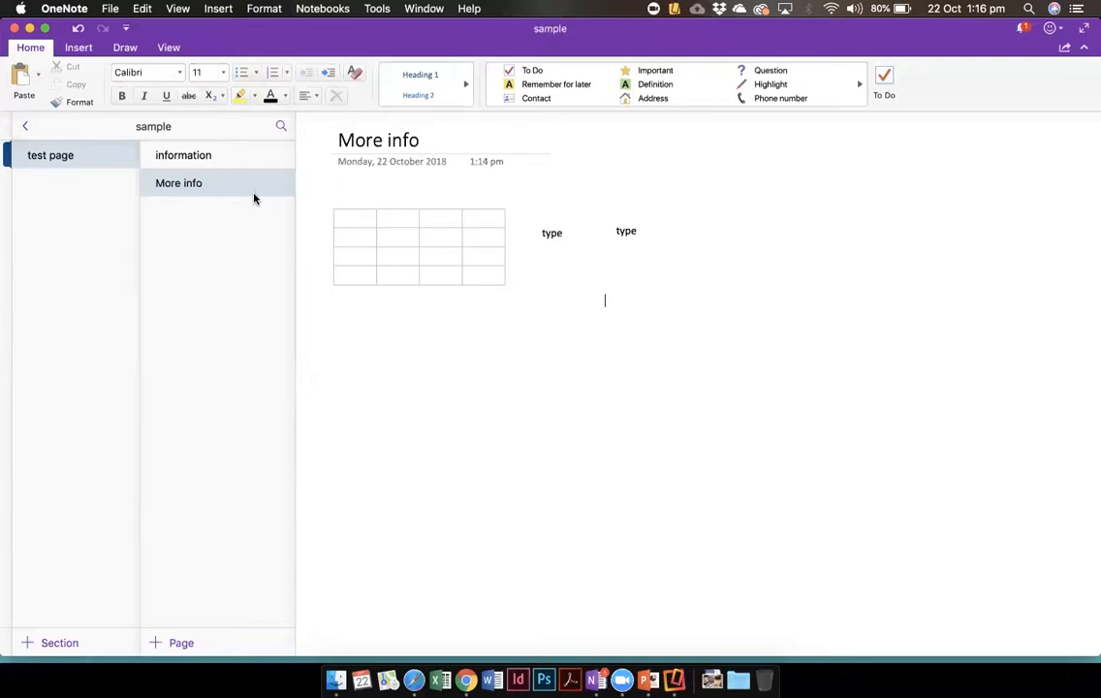
- Attach the file BMAward2017 LR-384.jpg from Downloads below the table
{"action": "left_click", "coordinate": [74, 48]}
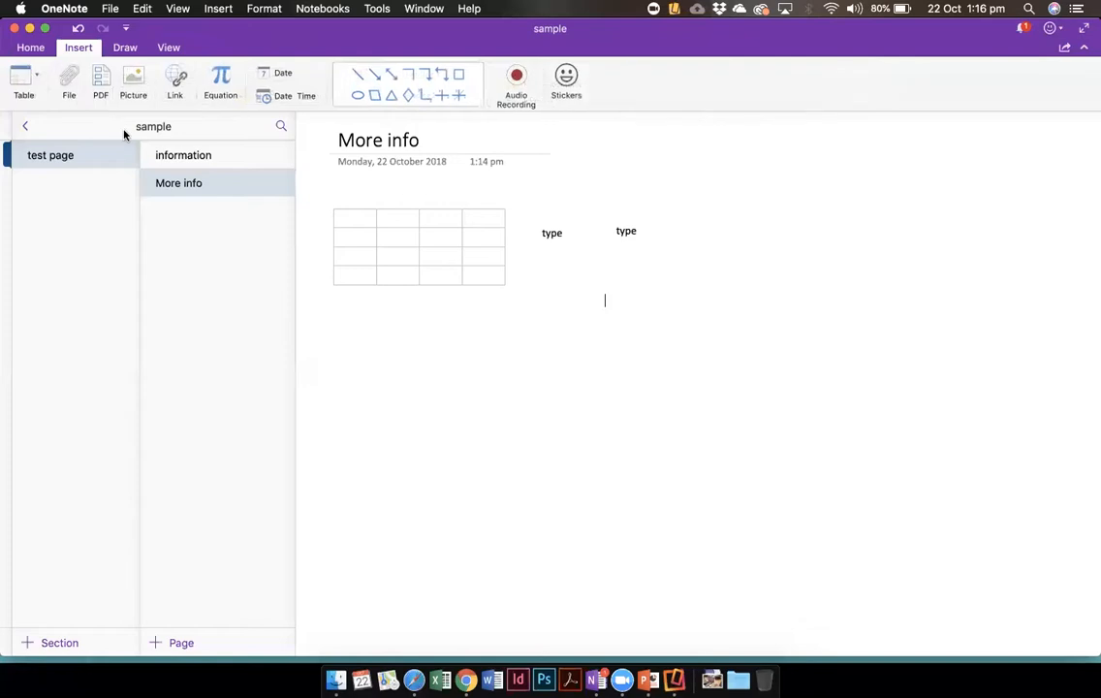
{"action": "left_click", "coordinate": [355, 334]}
{"action": "left_click", "coordinate": [65, 83]}
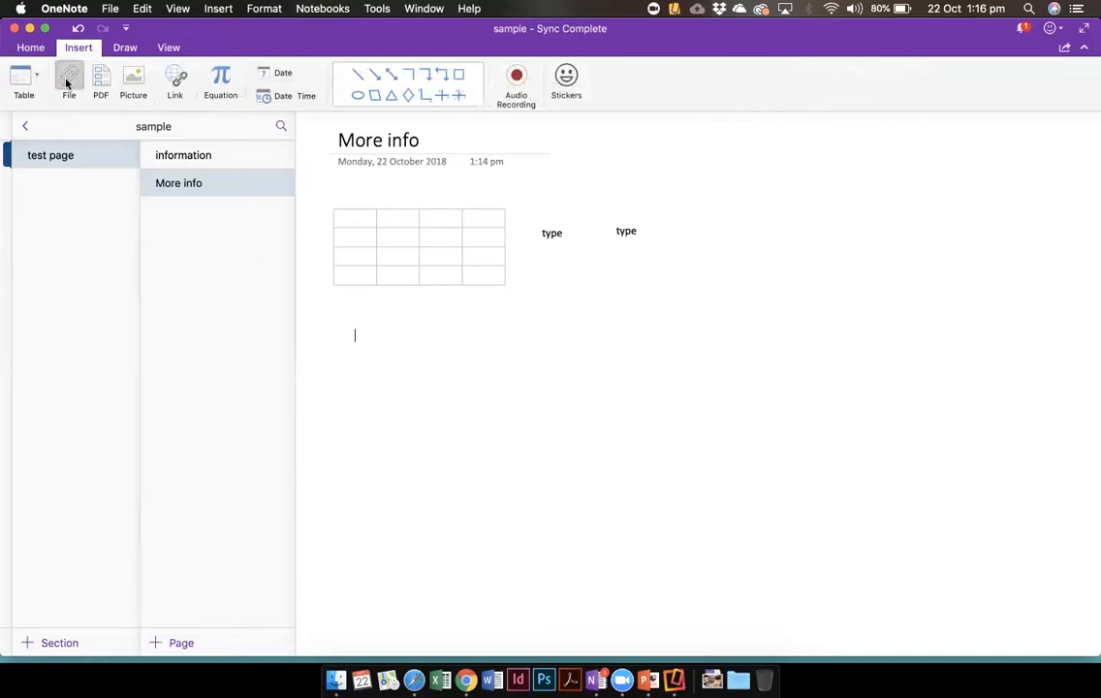
{"action": "scroll", "coordinate": [459, 346], "scroll_direction": "down", "scroll_amount": 10}
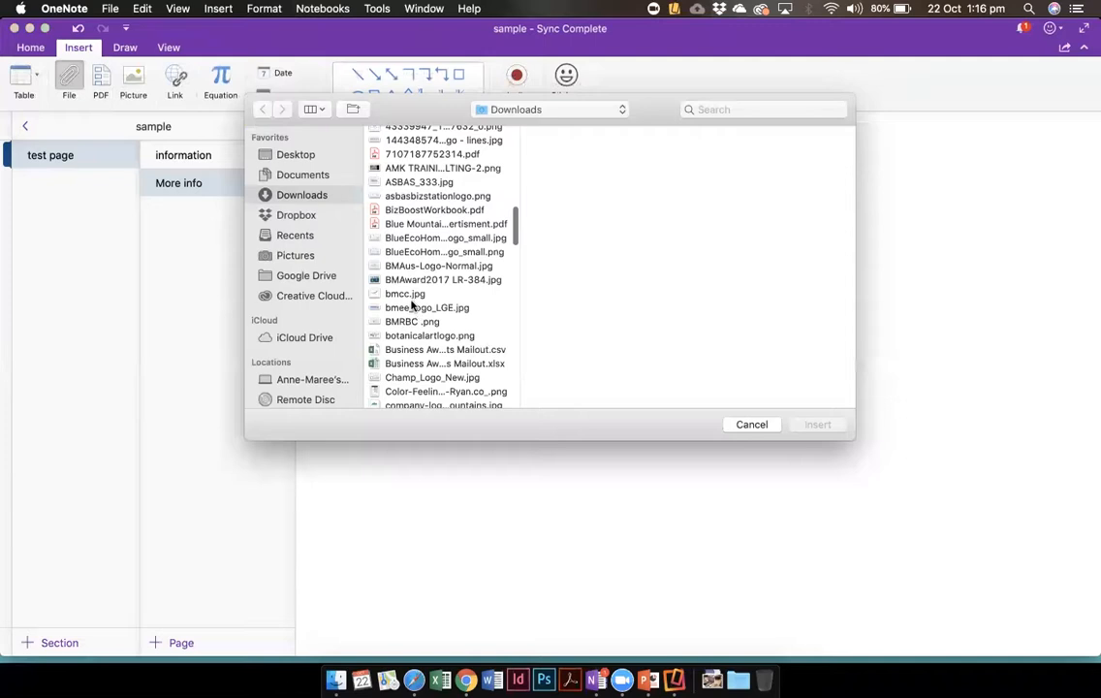
{"action": "left_click", "coordinate": [411, 281]}
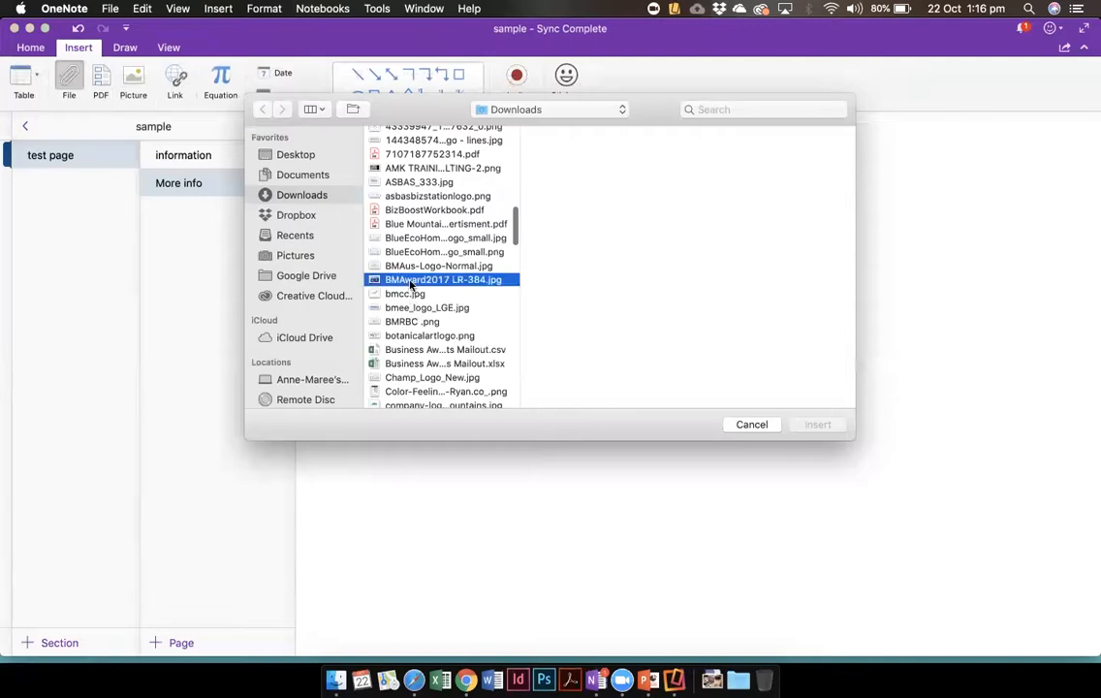
{"action": "left_click", "coordinate": [812, 424]}
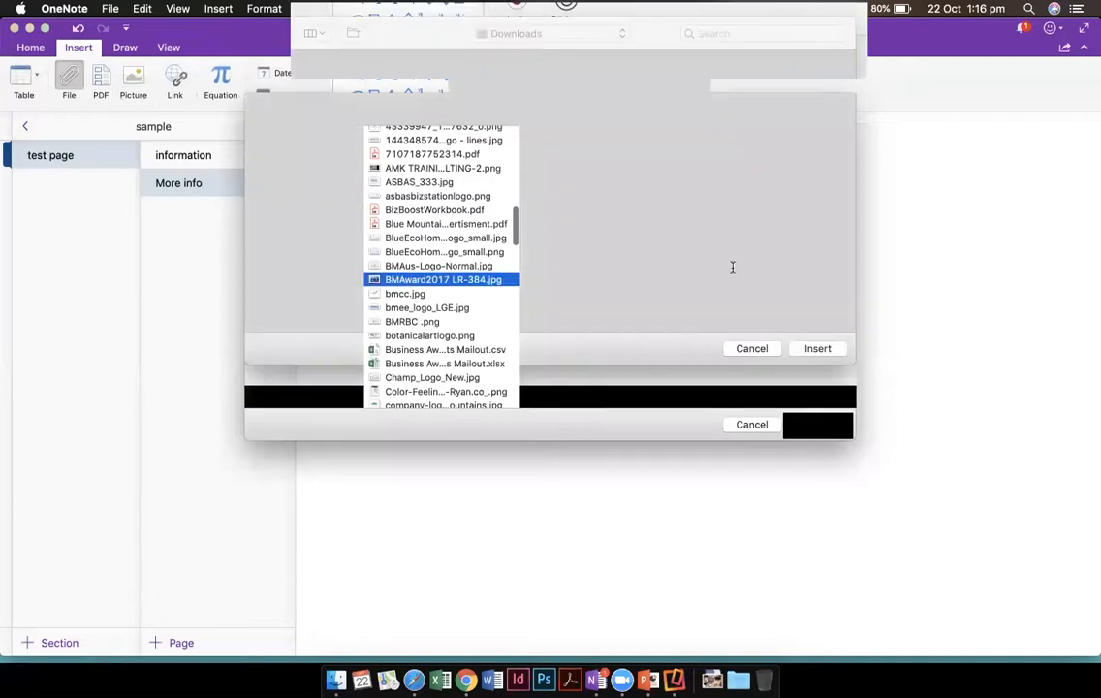
- Preview the attached BMAward2017 LR-384 image, and close the preview
{"action": "left_click", "coordinate": [373, 359]}
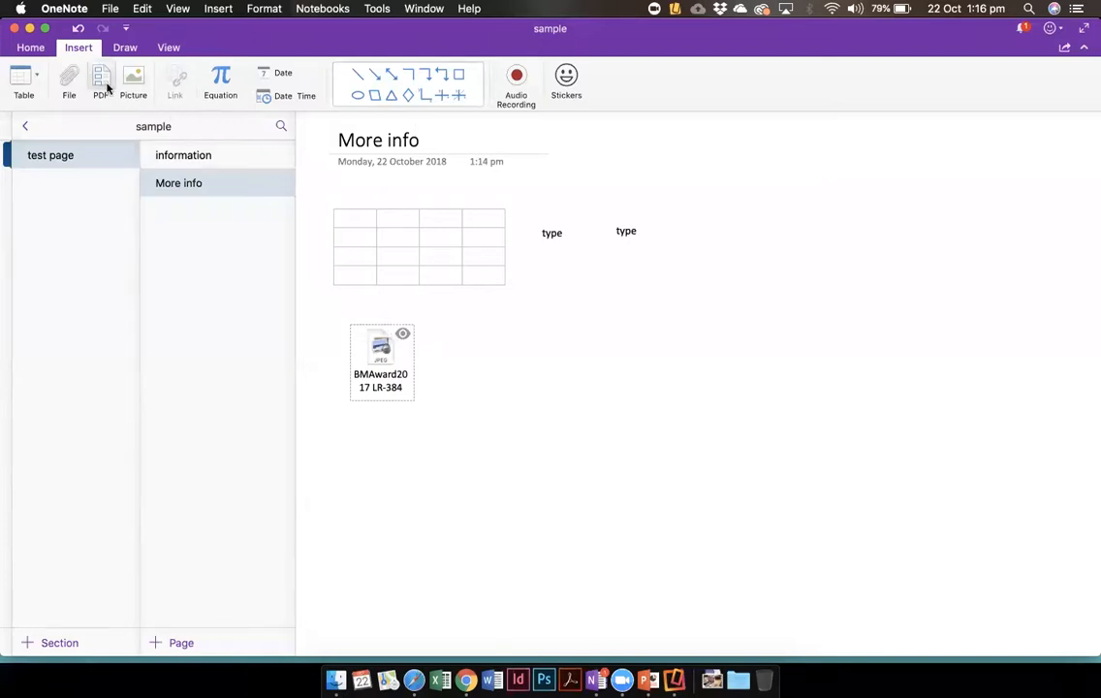
{"action": "left_click", "coordinate": [457, 354]}
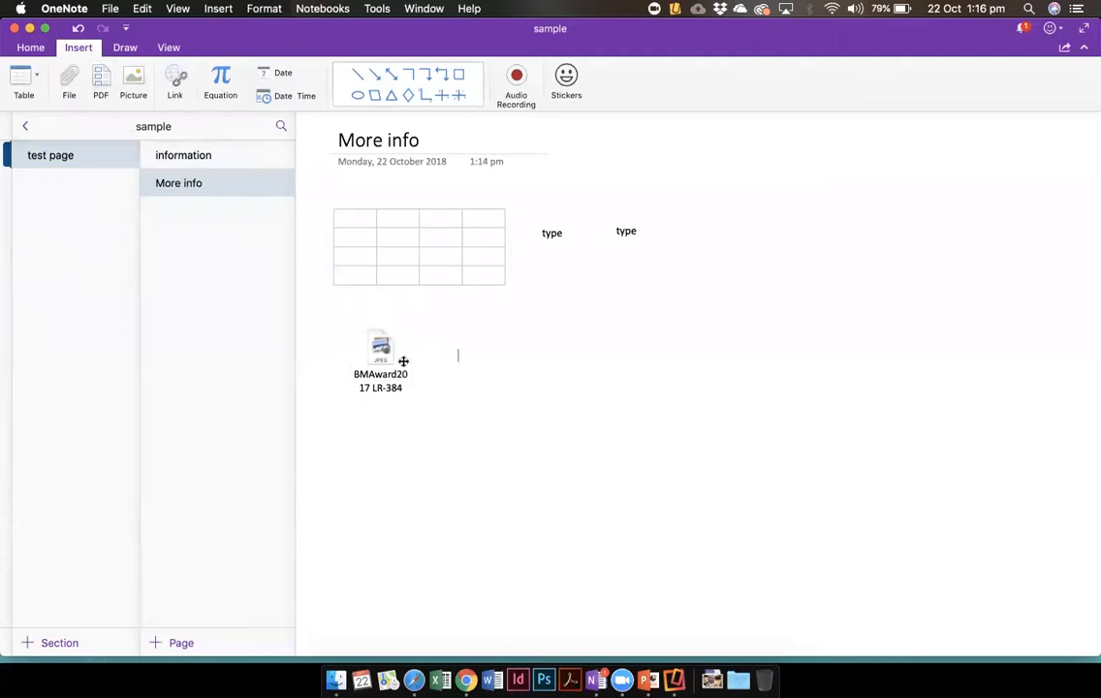
{"action": "left_click", "coordinate": [380, 352]}
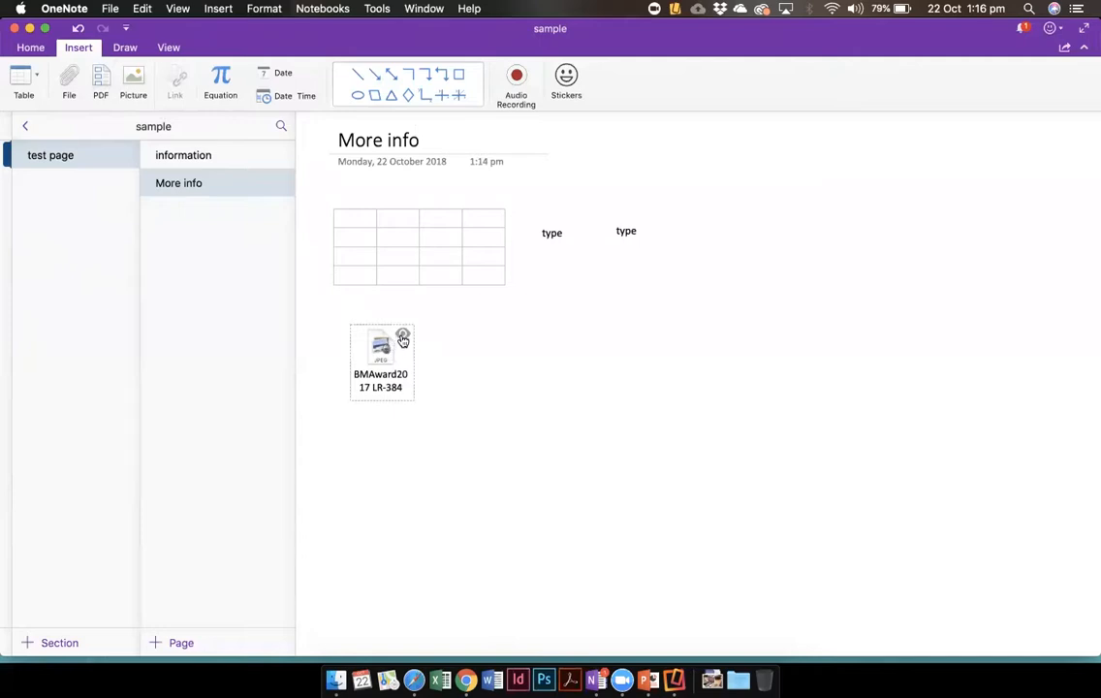
{"action": "left_click", "coordinate": [403, 339]}
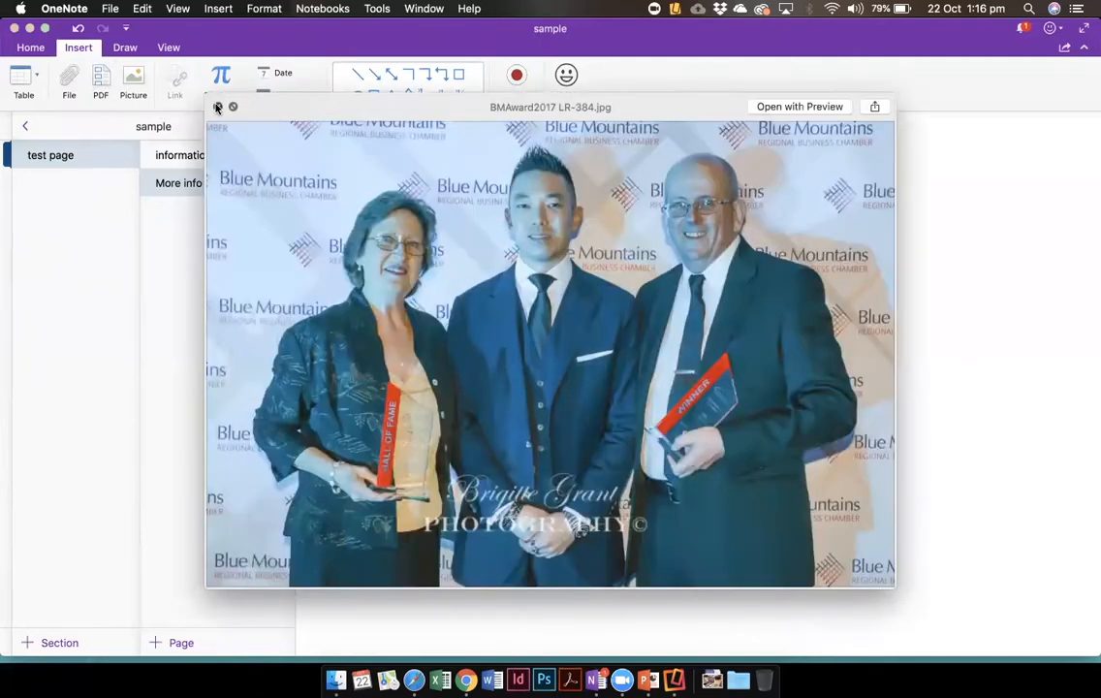
{"action": "left_click", "coordinate": [217, 108]}
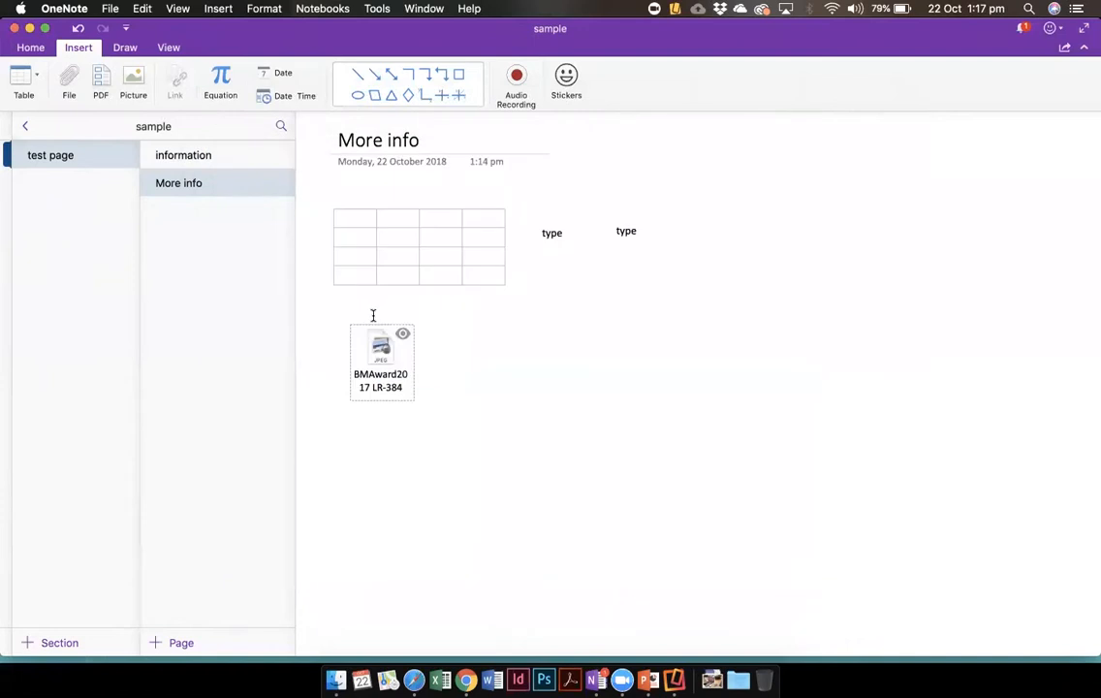
- Insert BizBoostWorkbook.pdf from Downloads below the attached image on the More info page, and return to the page's beginning
{"action": "left_click", "coordinate": [458, 333]}
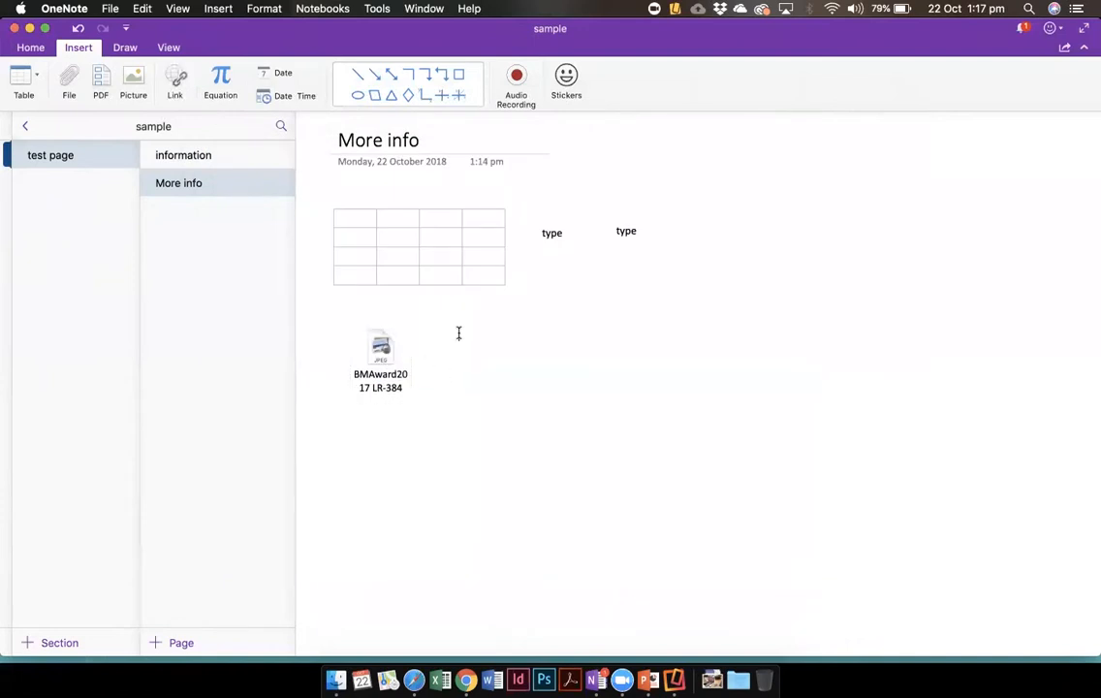
{"action": "left_click", "coordinate": [108, 87]}
{"action": "scroll", "coordinate": [440, 360], "scroll_direction": "down", "scroll_amount": 10}
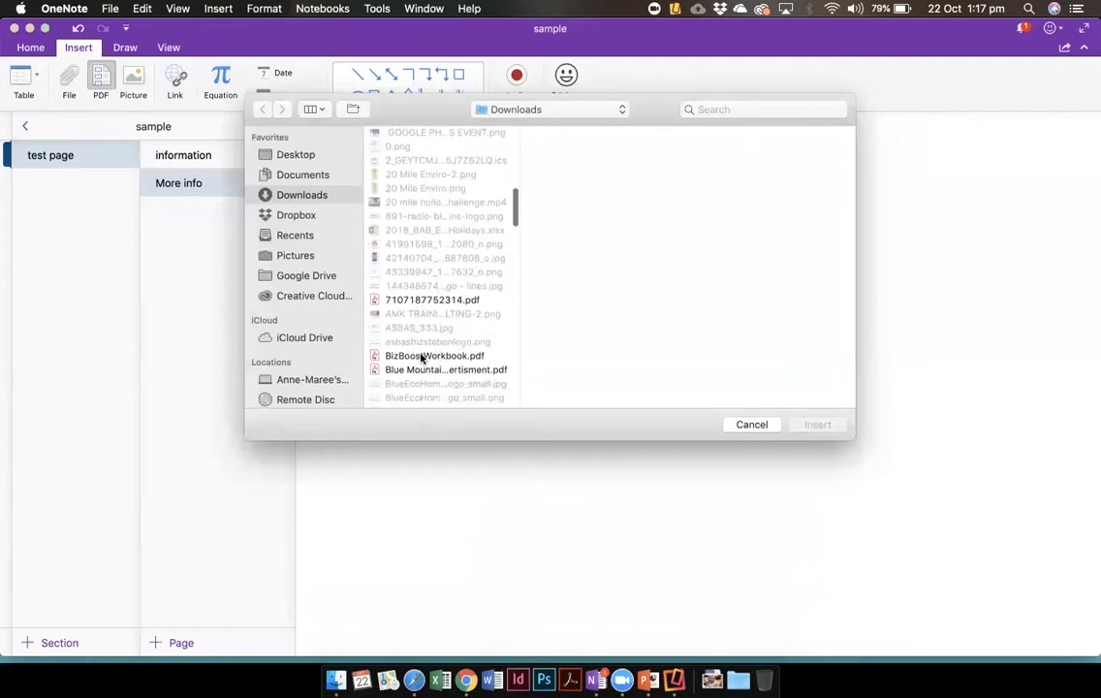
{"action": "left_click", "coordinate": [422, 356]}
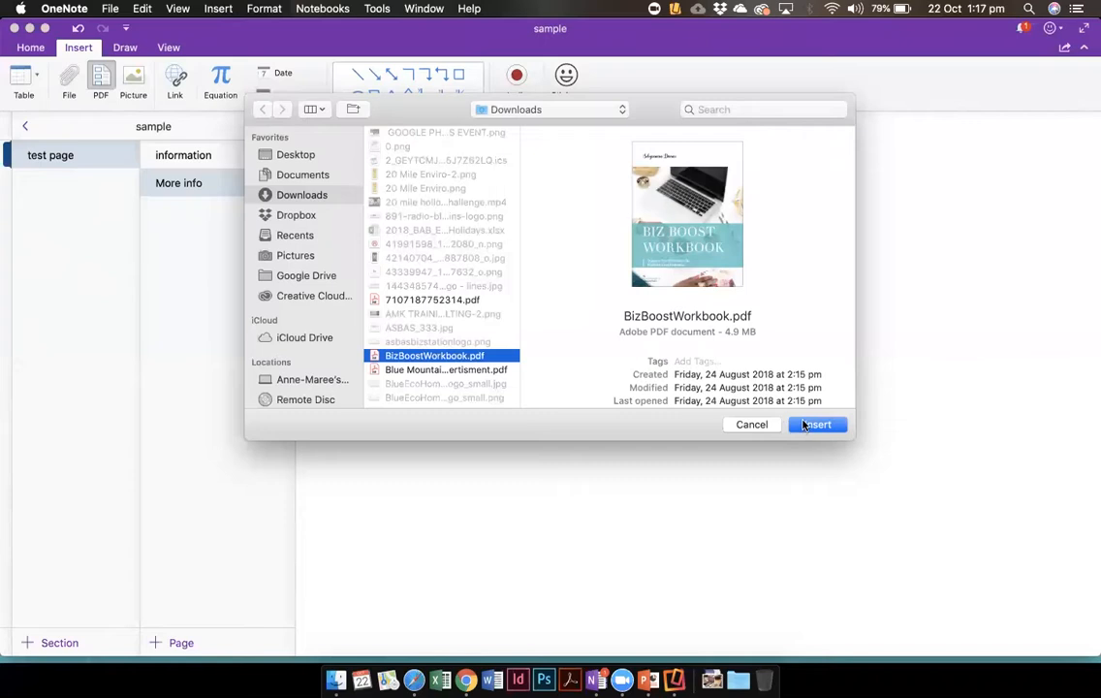
{"action": "left_click", "coordinate": [803, 424]}
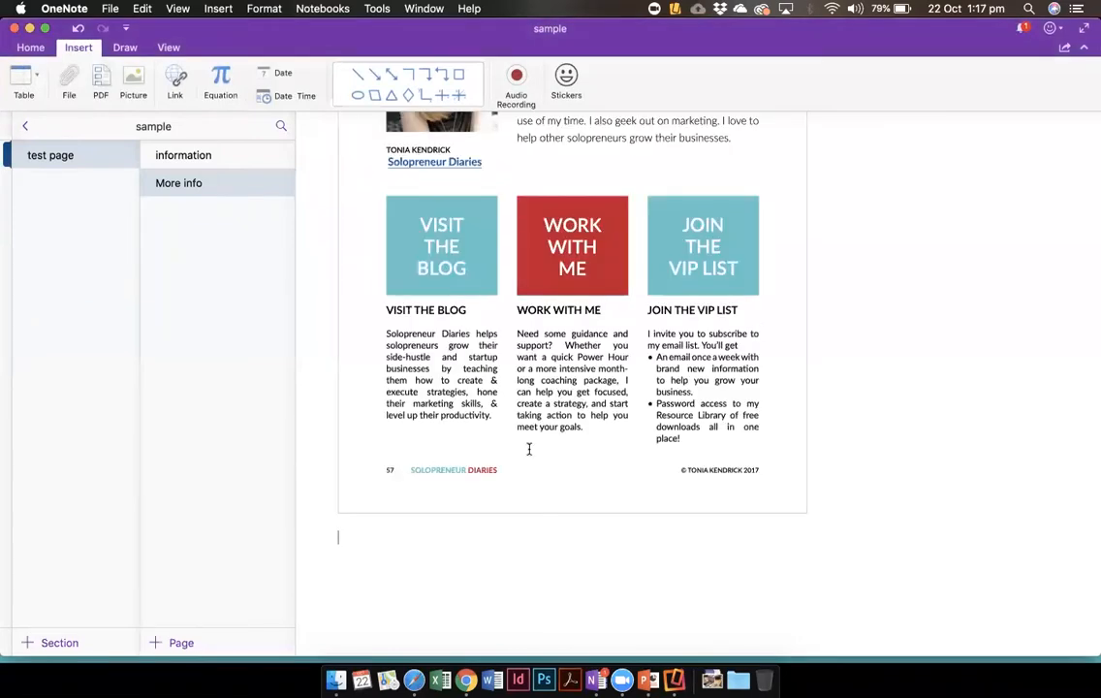
{"action": "scroll", "coordinate": [528, 448], "scroll_direction": "up", "scroll_amount": 20}
{"action": "scroll", "coordinate": [528, 448], "scroll_direction": "up", "scroll_amount": 20}
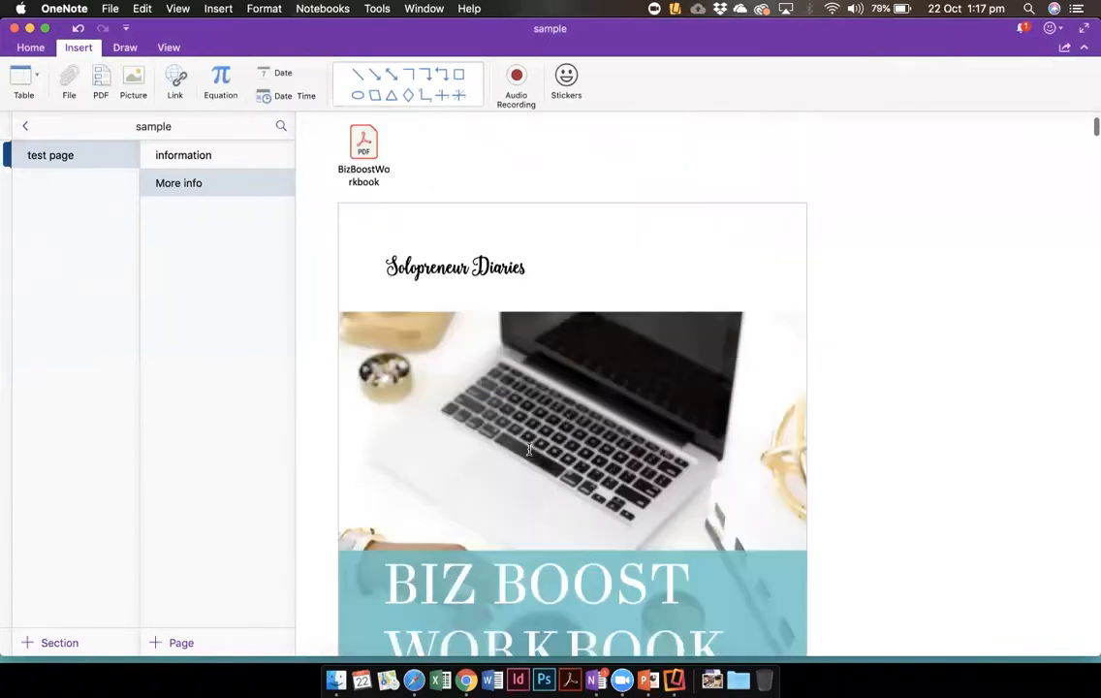
{"action": "scroll", "coordinate": [528, 447], "scroll_direction": "up", "scroll_amount": 5}
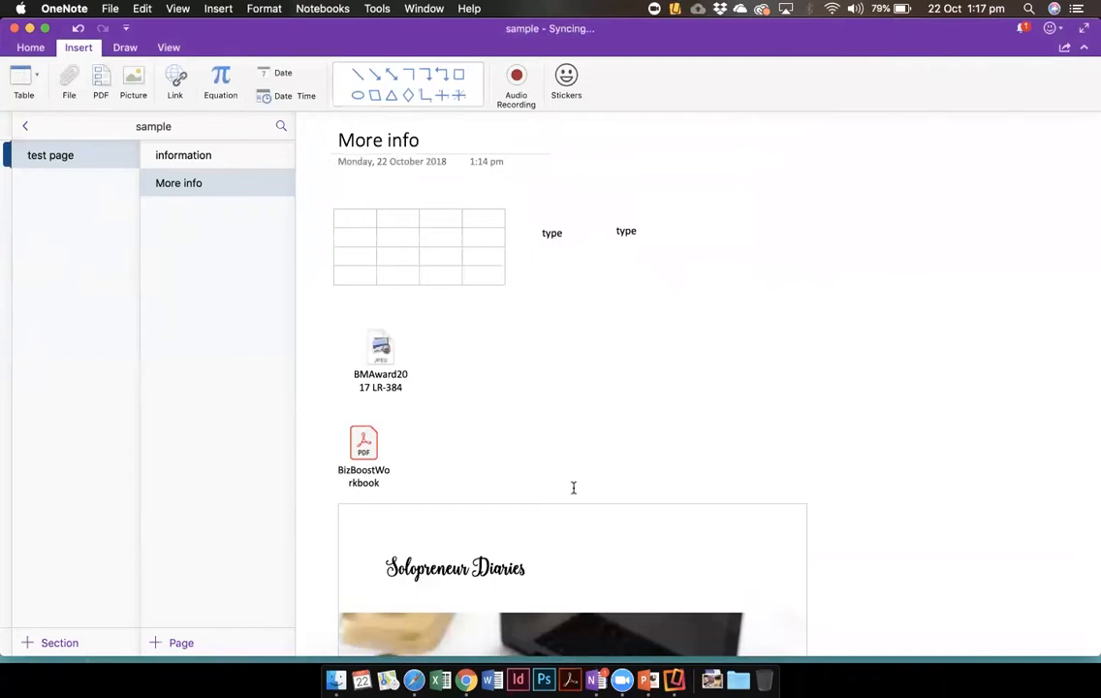
- Add the note "I like this cover" beside the workbook's cover page
{"action": "scroll", "coordinate": [855, 388], "scroll_direction": "down", "scroll_amount": 3}
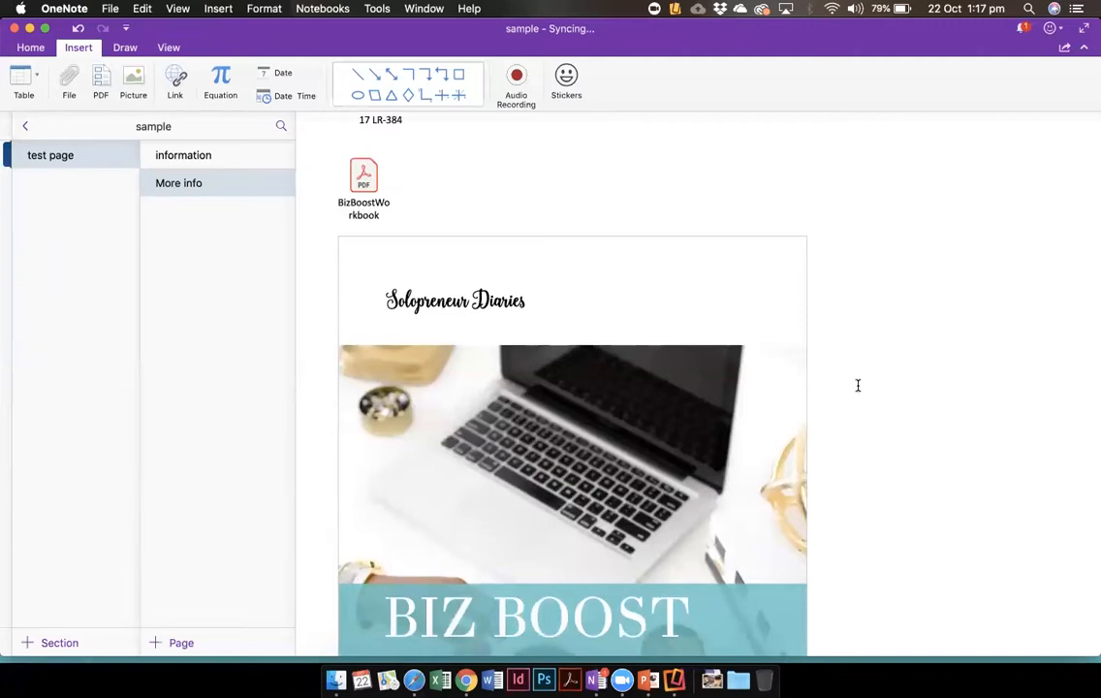
{"action": "left_click", "coordinate": [857, 386]}
{"action": "type", "text": "I like this cov"}
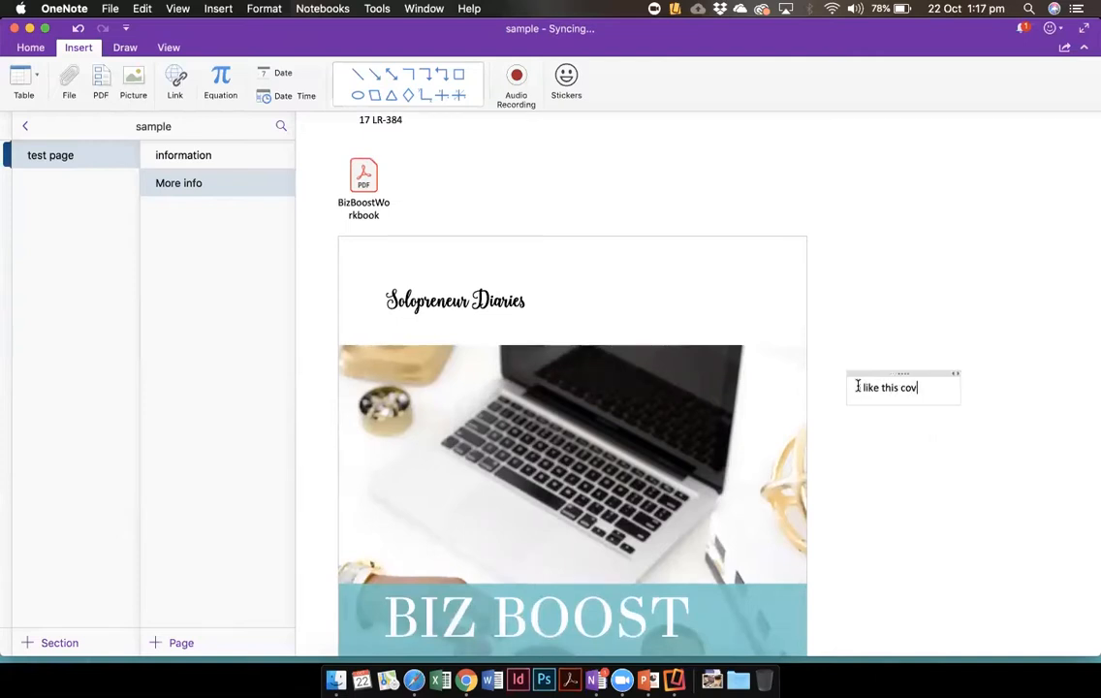
{"action": "type", "text": "er"}
{"action": "left_click", "coordinate": [993, 482]}
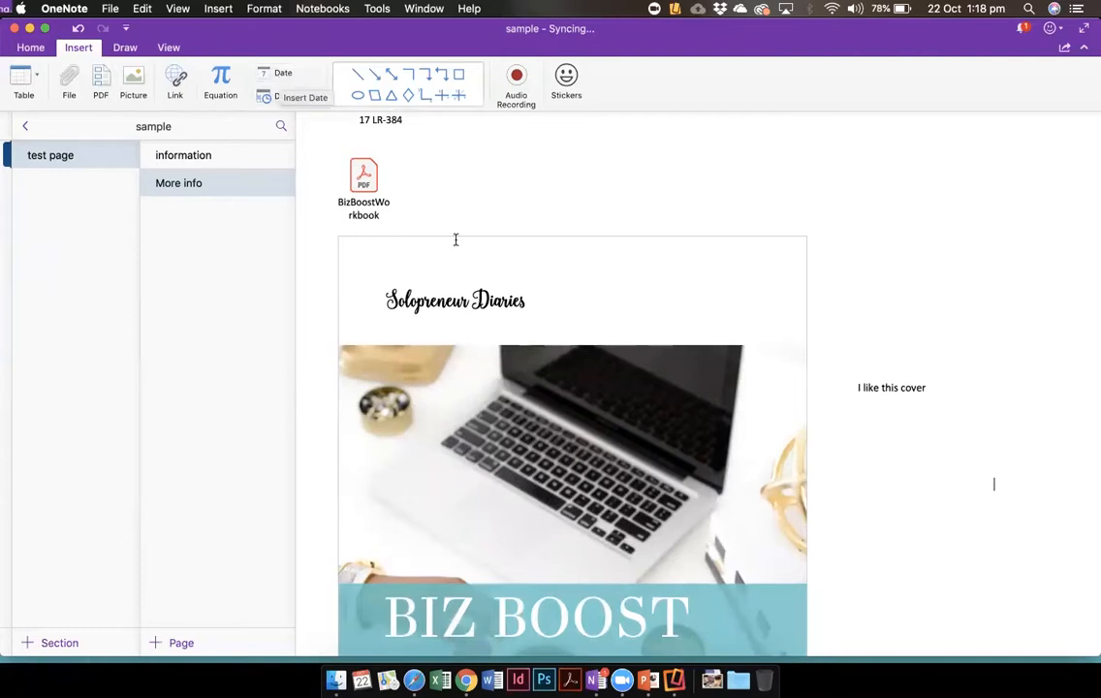
- Insert the current date and time above the "I like this cover" note, followed by a new line
{"action": "scroll", "coordinate": [455, 240], "scroll_direction": "up", "scroll_amount": 5}
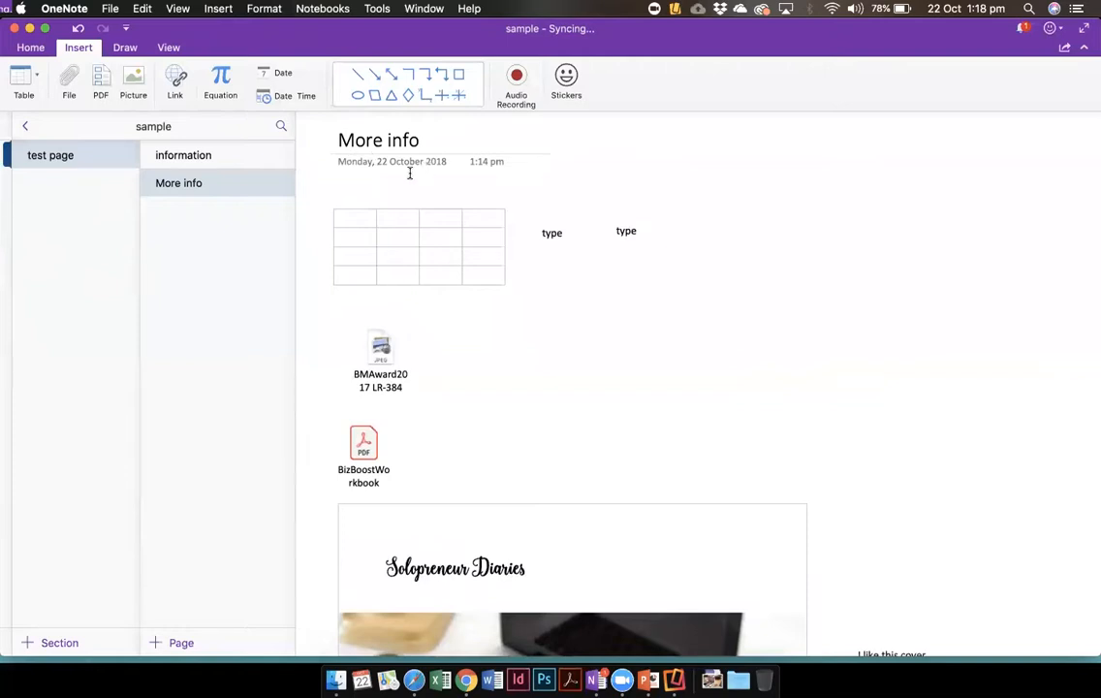
{"action": "scroll", "coordinate": [898, 410], "scroll_direction": "down", "scroll_amount": 3}
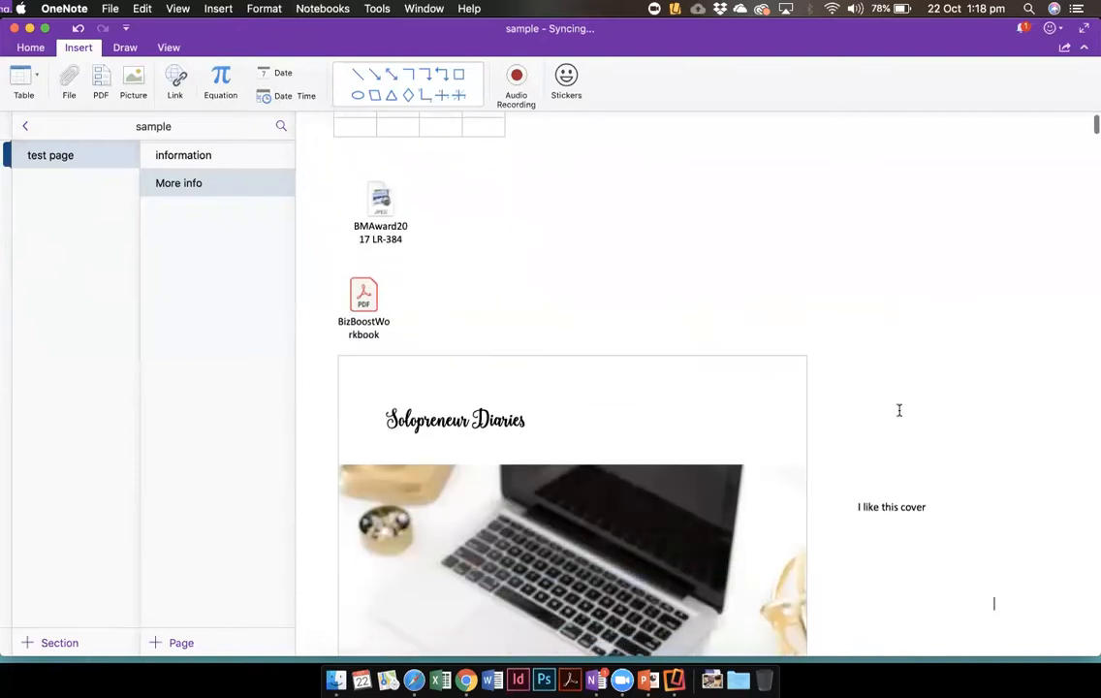
{"action": "left_click", "coordinate": [899, 412]}
{"action": "left_click", "coordinate": [293, 98]}
{"action": "key", "text": "Return"}
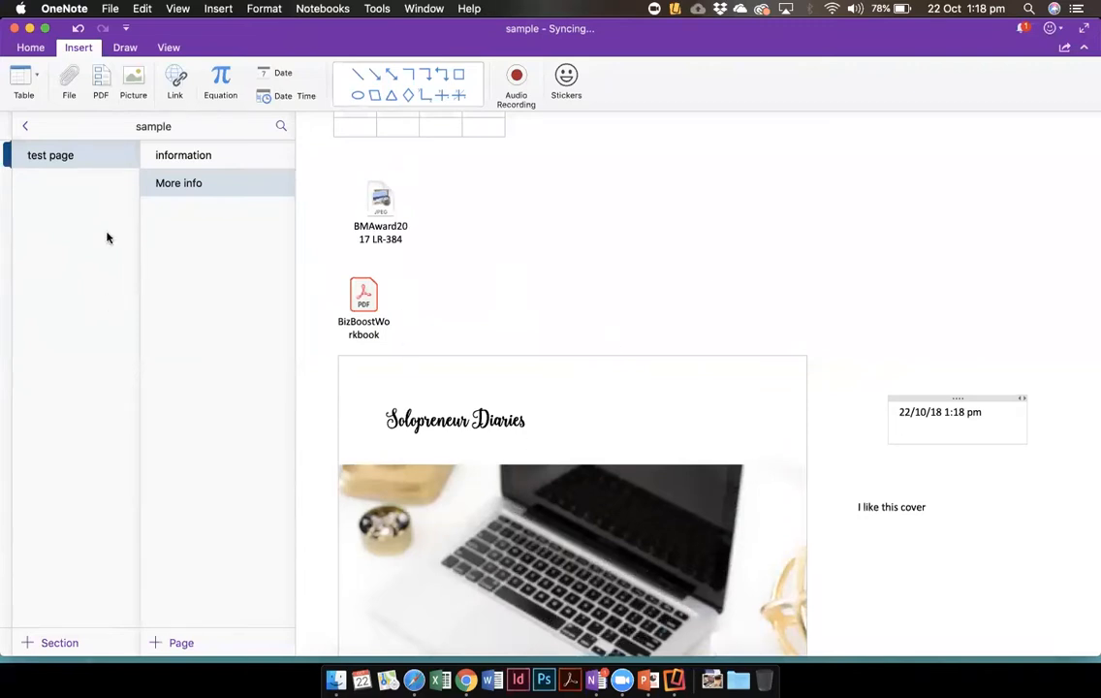
- Open the Mobile Graphic Apps notebook, view its SPARK section and return to the CANVA section
{"action": "left_click", "coordinate": [27, 129]}
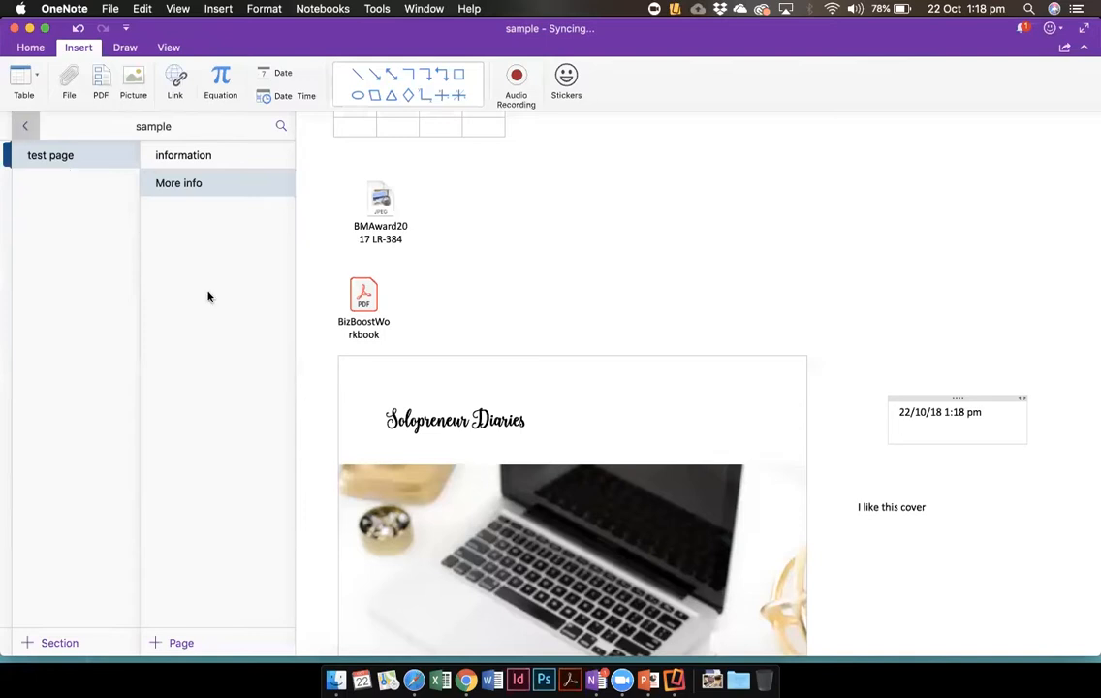
{"action": "left_click", "coordinate": [85, 519]}
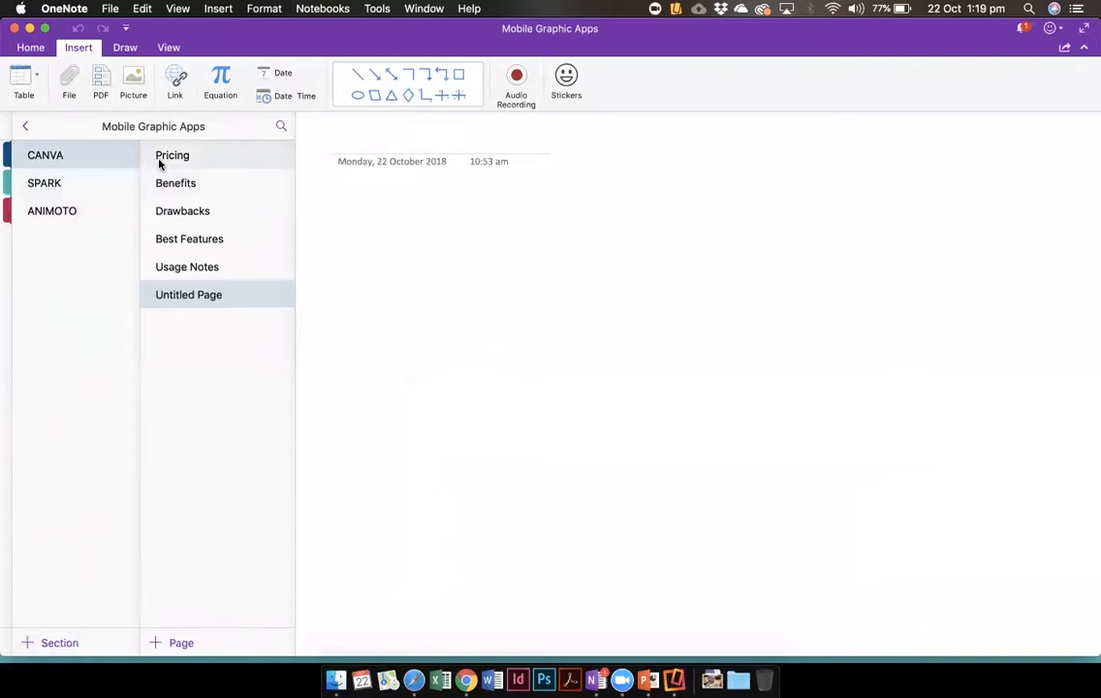
{"action": "left_click", "coordinate": [53, 184]}
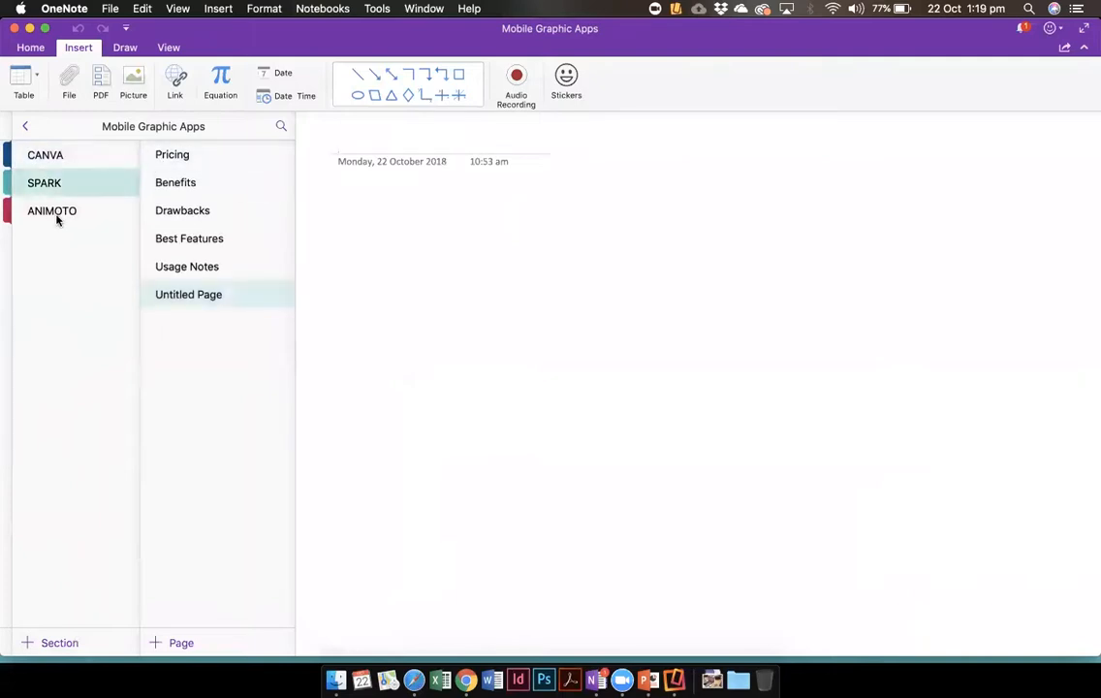
{"action": "left_click", "coordinate": [67, 158]}
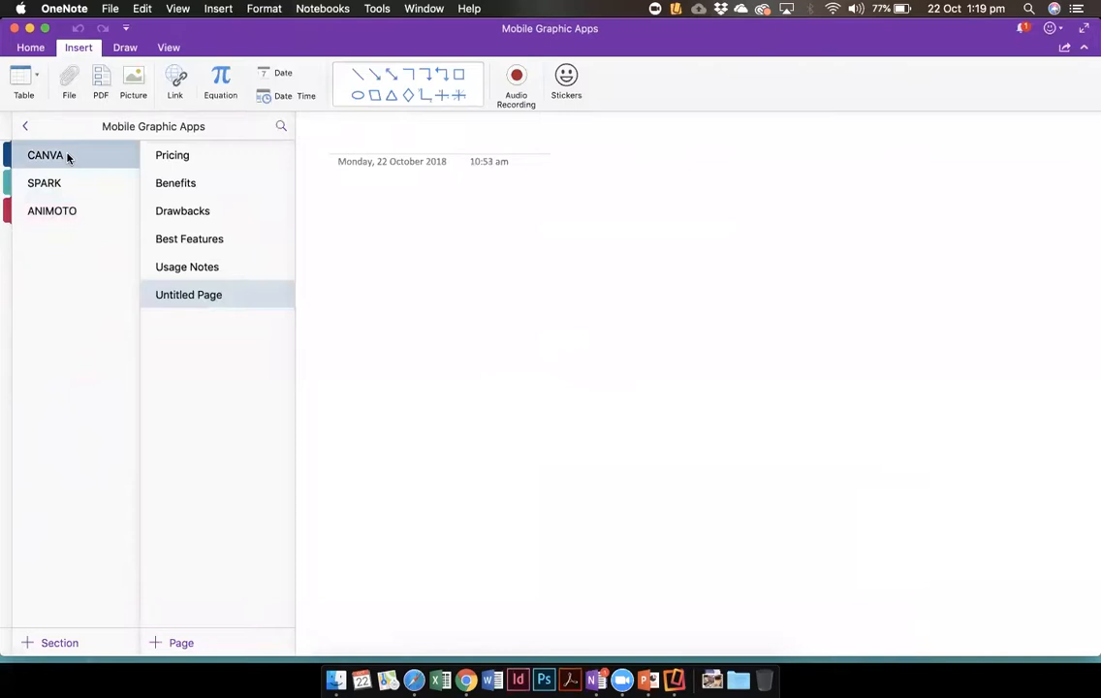
- Look through the CANVA pages from Benefits to Usage Notes, and delete the Untitled Page
{"action": "left_click", "coordinate": [181, 183]}
{"action": "left_click", "coordinate": [184, 212]}
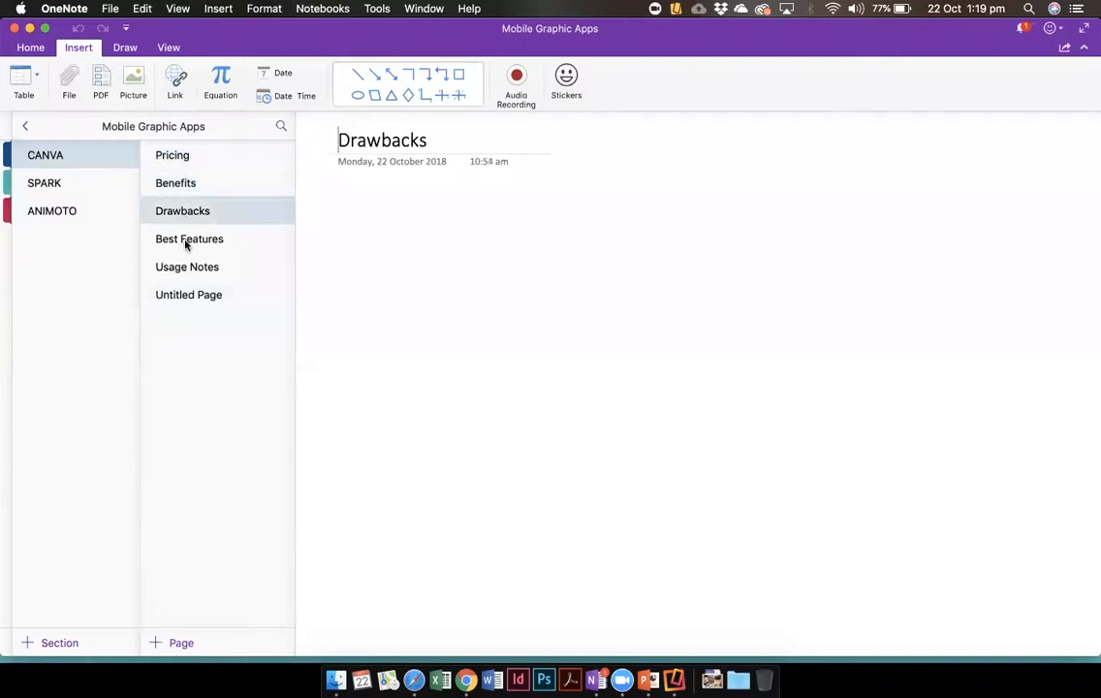
{"action": "left_click", "coordinate": [184, 241]}
{"action": "left_click", "coordinate": [188, 268]}
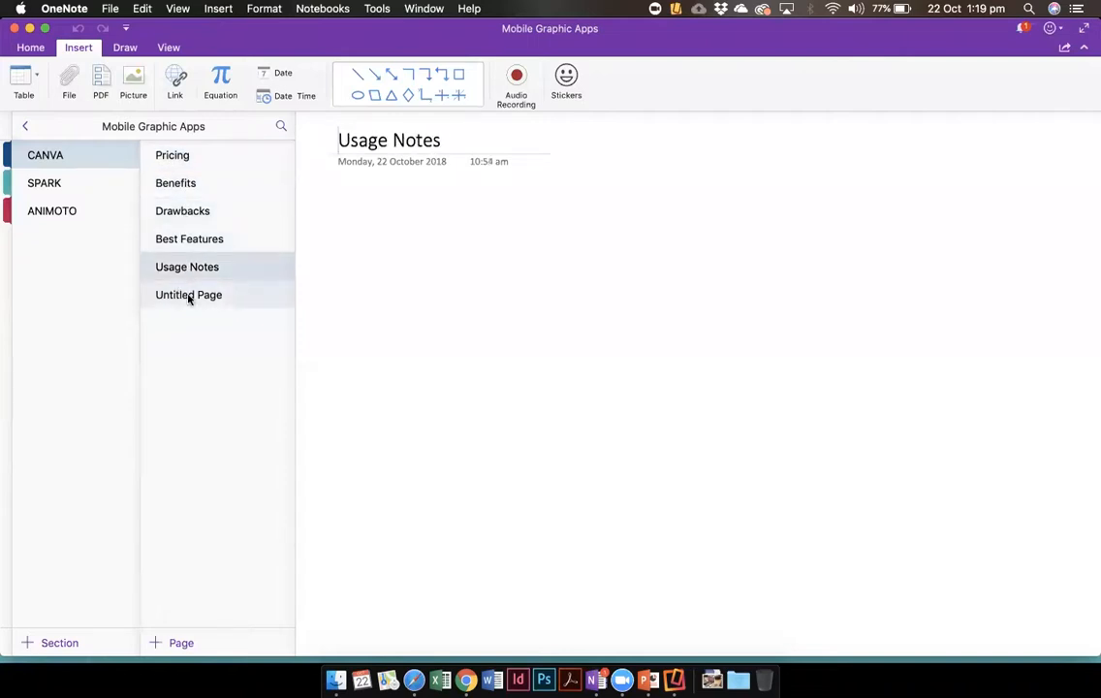
{"action": "right_click", "coordinate": [189, 296]}
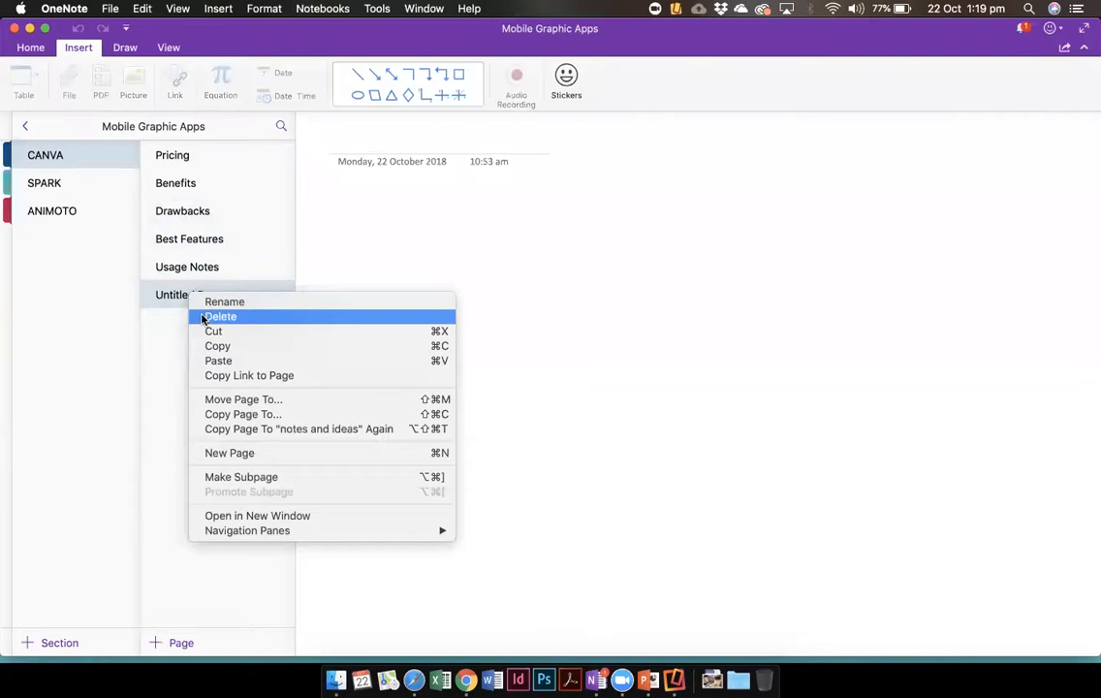
{"action": "left_click", "coordinate": [202, 317]}
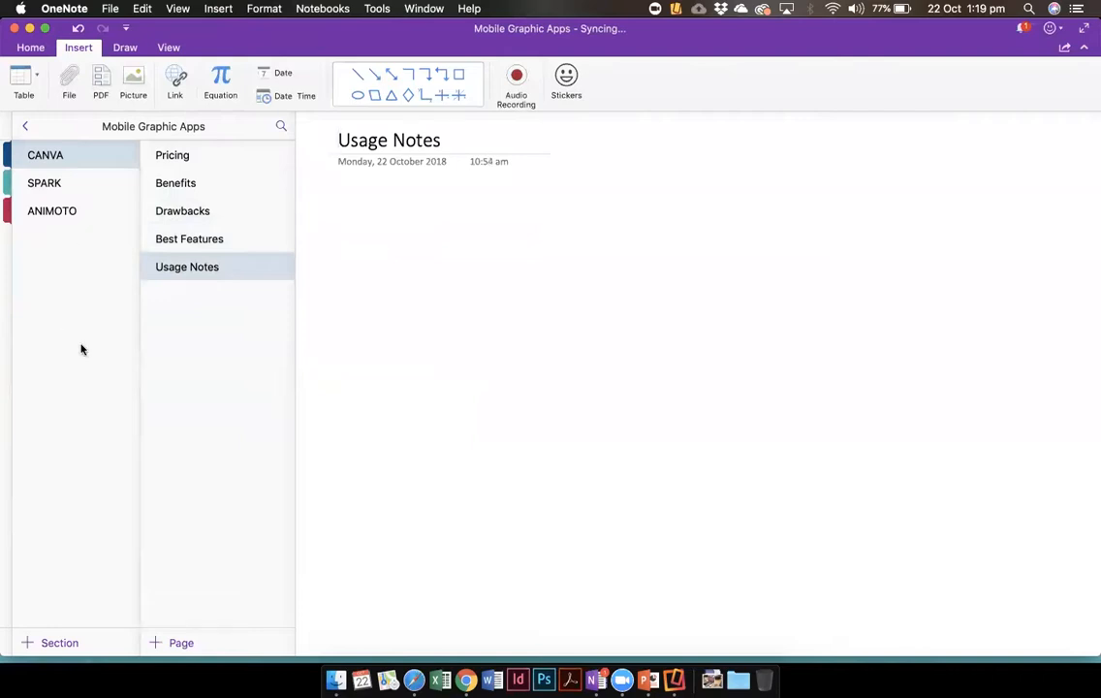
- Add a new section named MAGISTO to the Mobile Graphic Apps notebook
{"action": "left_click", "coordinate": [53, 642]}
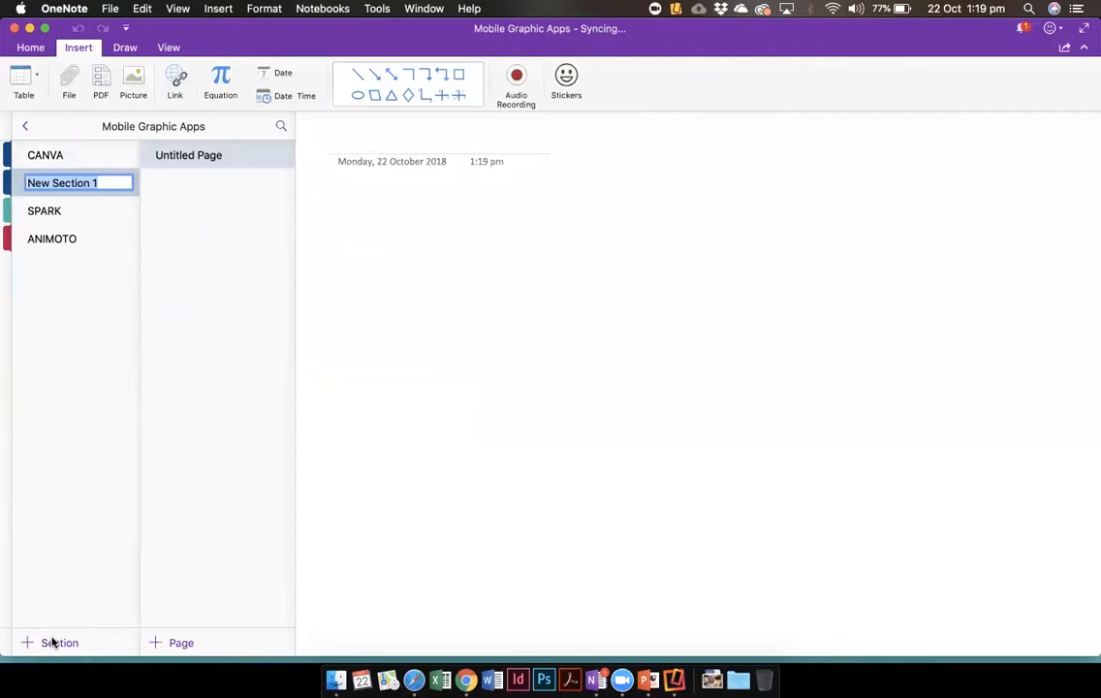
{"action": "type", "text": "MAGISTO"}
{"action": "key", "text": "Return"}
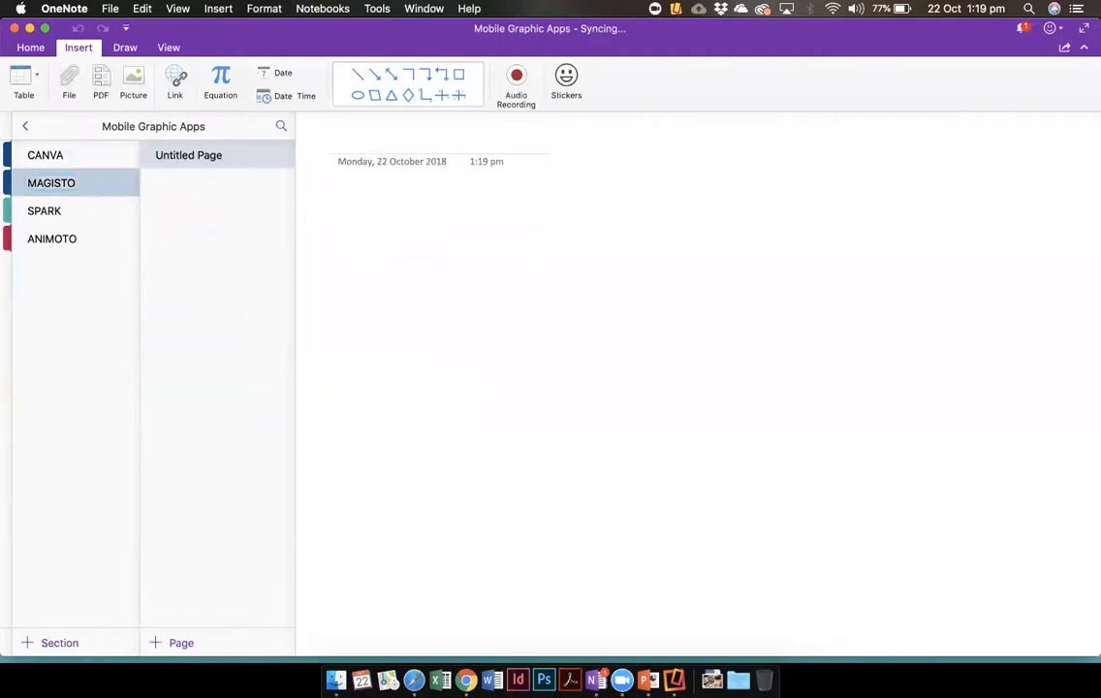
- Copy all five CANVA pages, Pricing through Usage Notes, to the MAGISTO section and open that section
{"action": "left_click", "coordinate": [86, 157]}
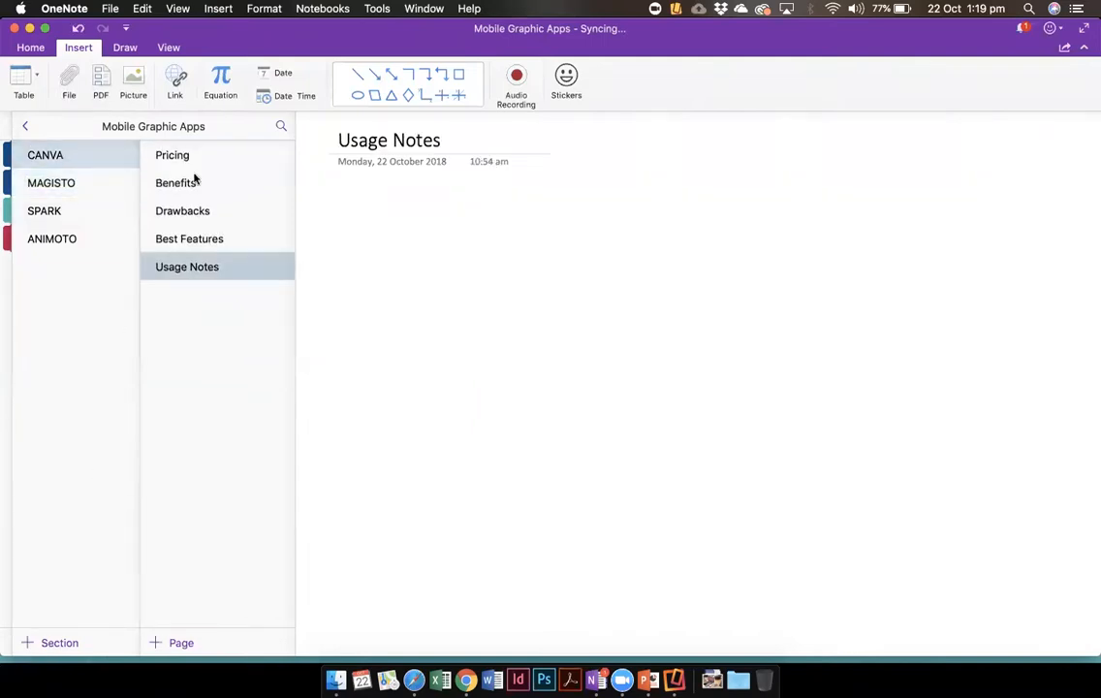
{"action": "left_click_drag", "start_coordinate": [194, 174], "coordinate": [198, 162]}
{"action": "left_click_drag", "start_coordinate": [187, 270], "coordinate": [193, 165]}
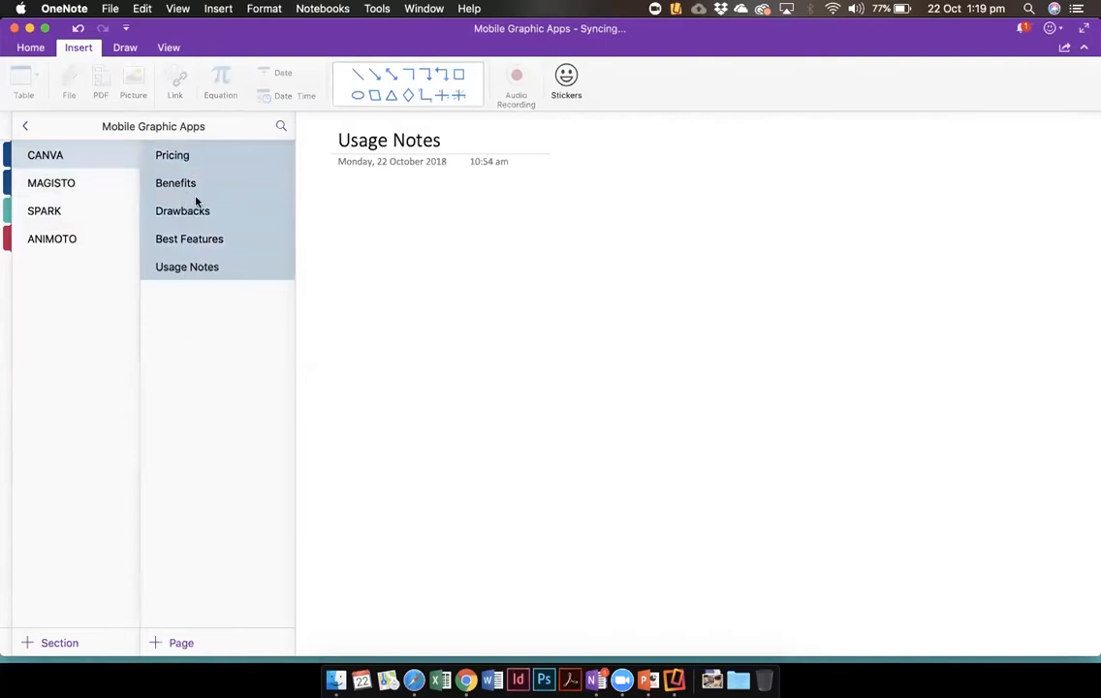
{"action": "right_click", "coordinate": [196, 202]}
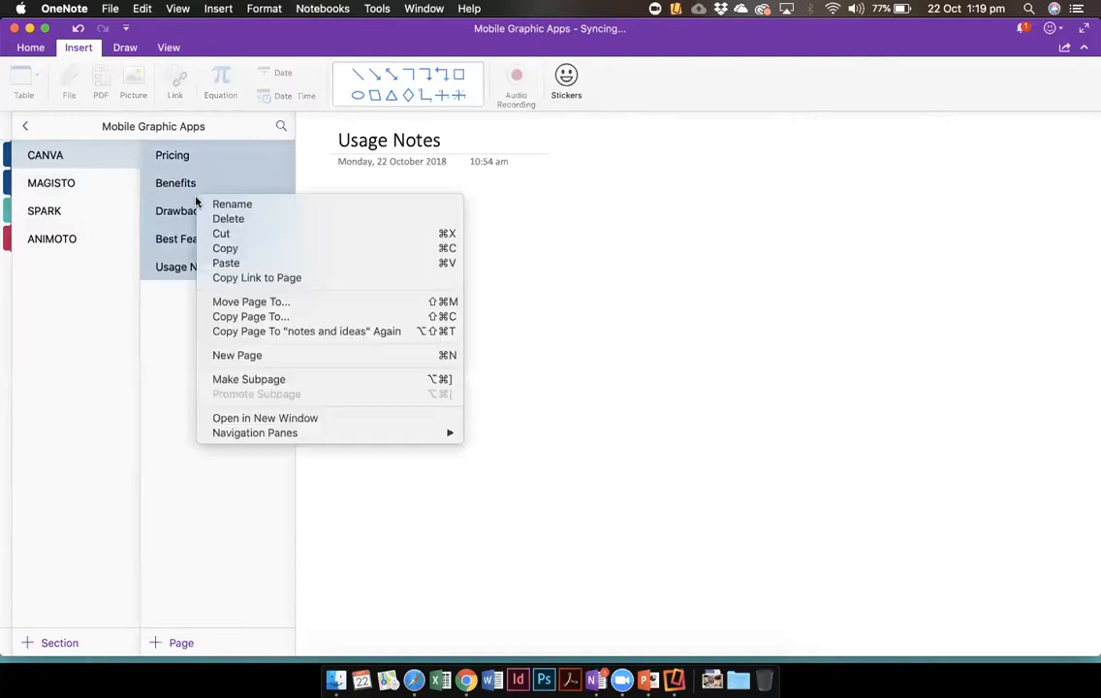
{"action": "left_click", "coordinate": [232, 317]}
{"action": "scroll", "coordinate": [474, 305], "scroll_direction": "down", "scroll_amount": 5}
{"action": "scroll", "coordinate": [475, 291], "scroll_direction": "down", "scroll_amount": 15}
{"action": "scroll", "coordinate": [482, 248], "scroll_direction": "down", "scroll_amount": 10}
{"action": "left_click", "coordinate": [459, 219]}
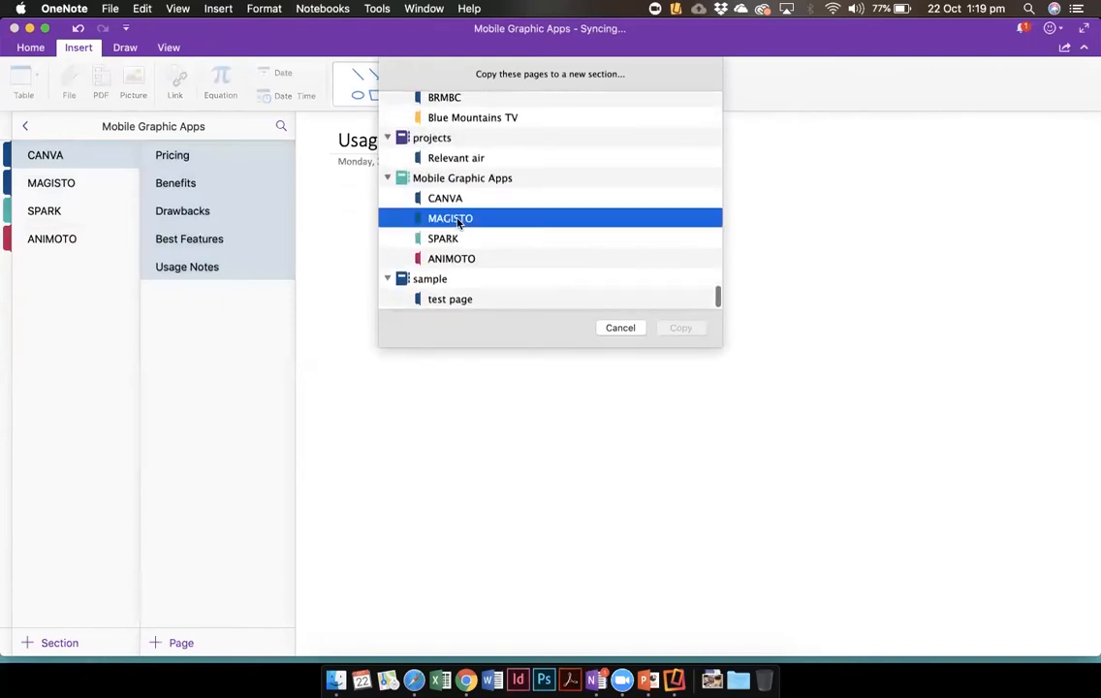
{"action": "left_click", "coordinate": [681, 329]}
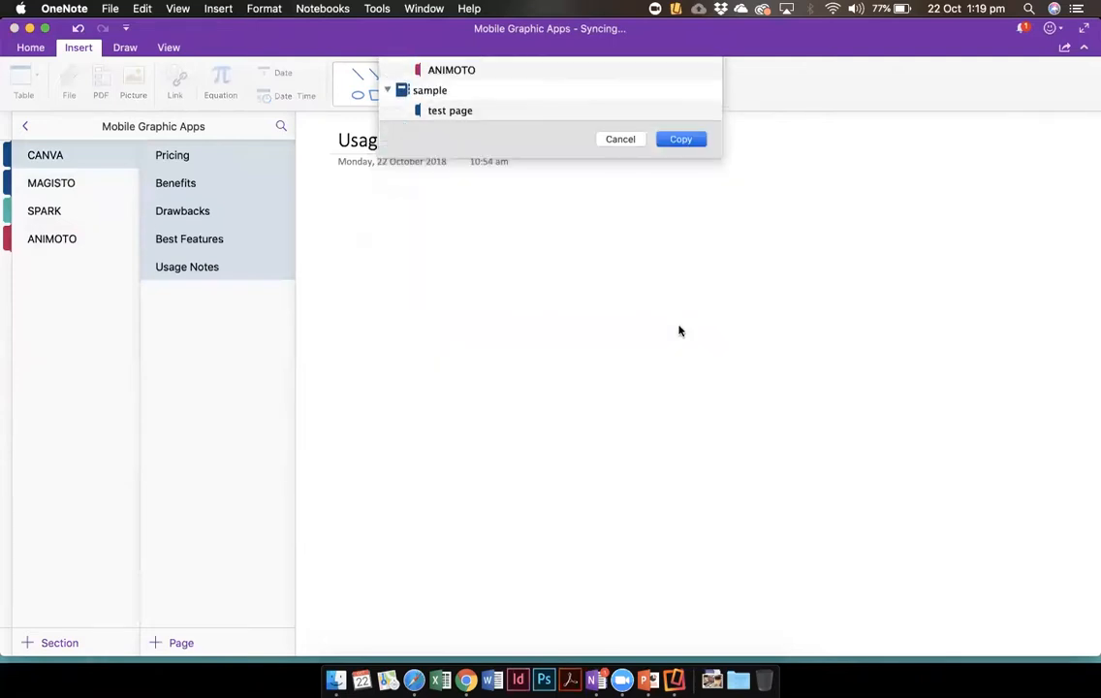
{"action": "left_click", "coordinate": [79, 193]}
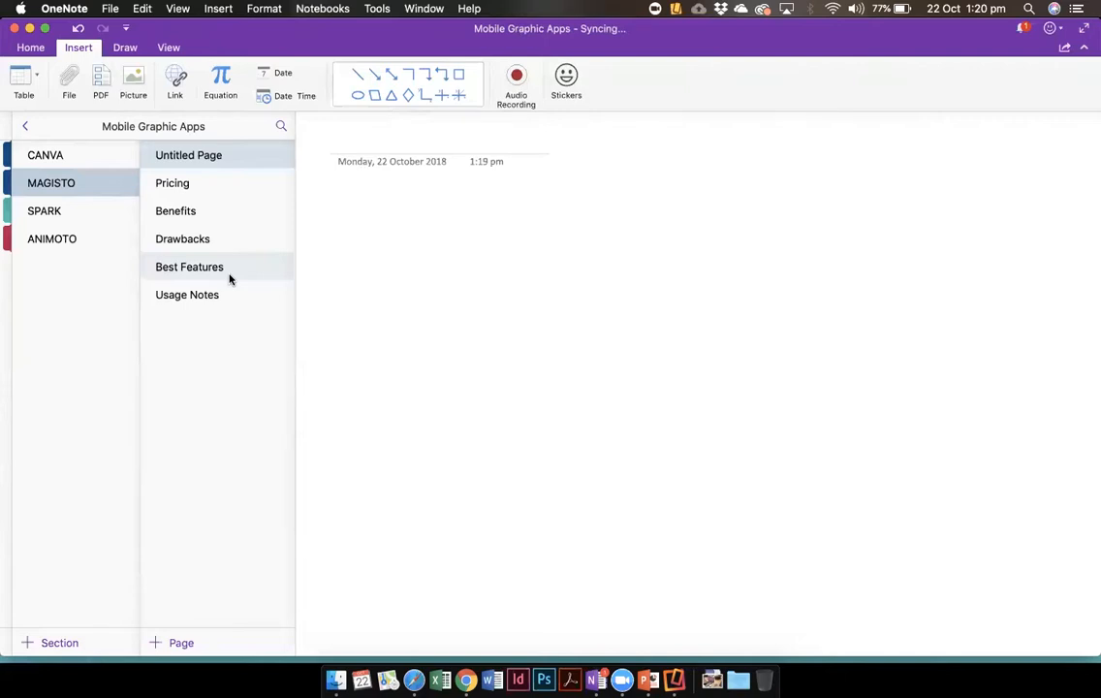
{"action": "right_click", "coordinate": [170, 163]}
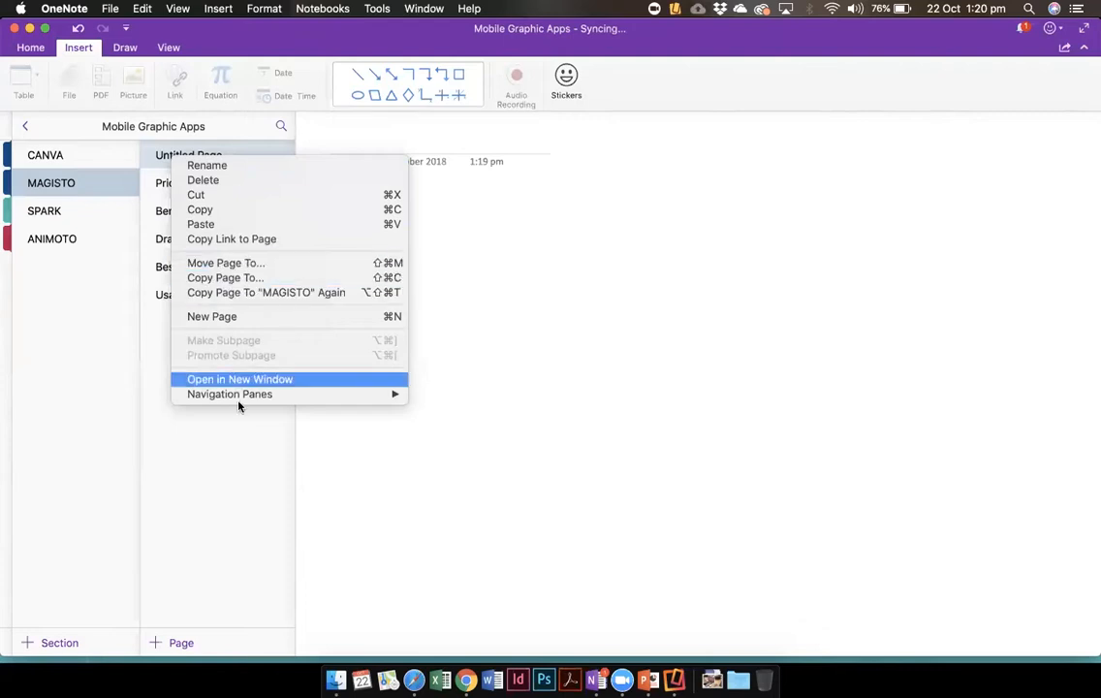
{"action": "left_click", "coordinate": [218, 431]}
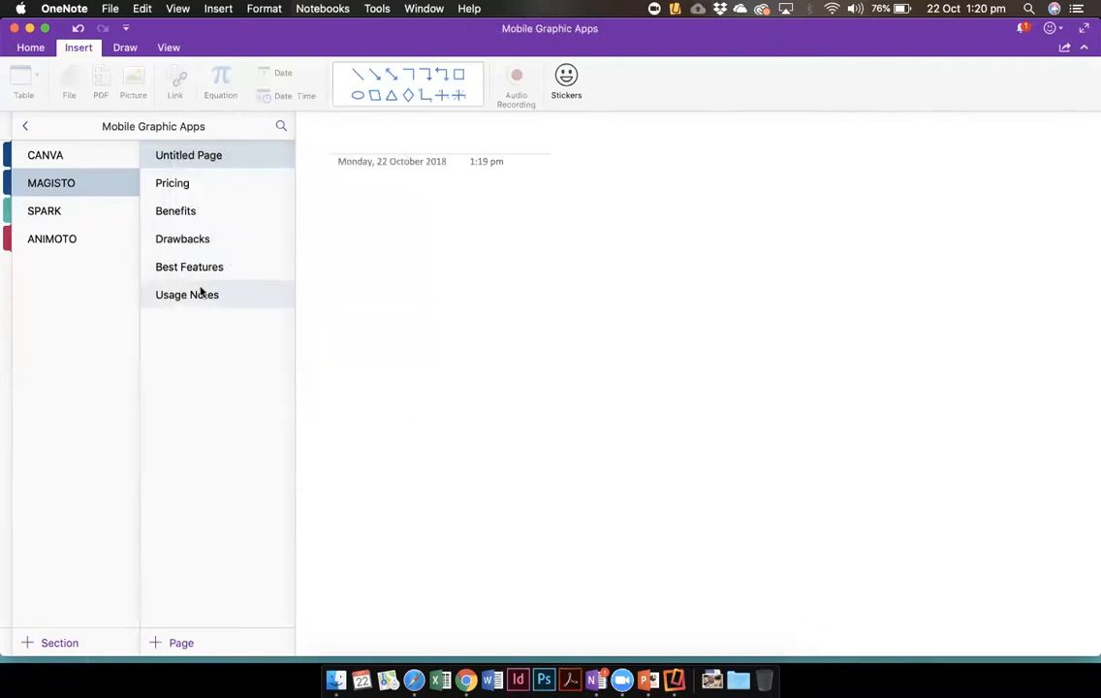
- Copy the link to the Pricing page in the CANVA section
{"action": "left_click", "coordinate": [93, 158]}
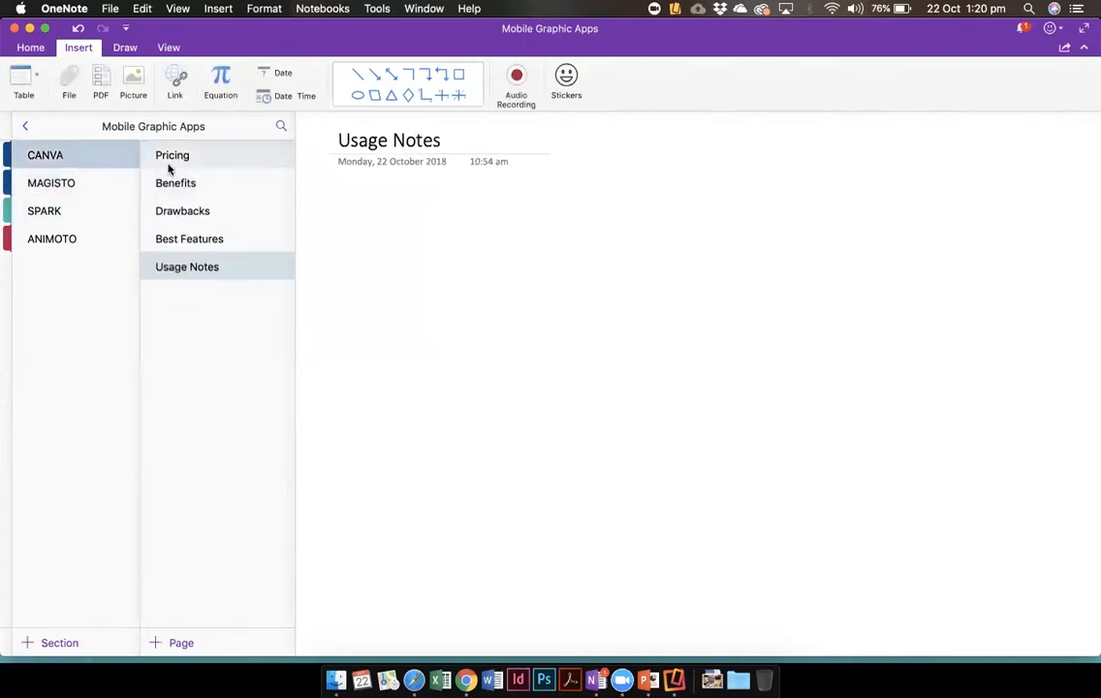
{"action": "left_click", "coordinate": [168, 169]}
{"action": "right_click", "coordinate": [169, 170]}
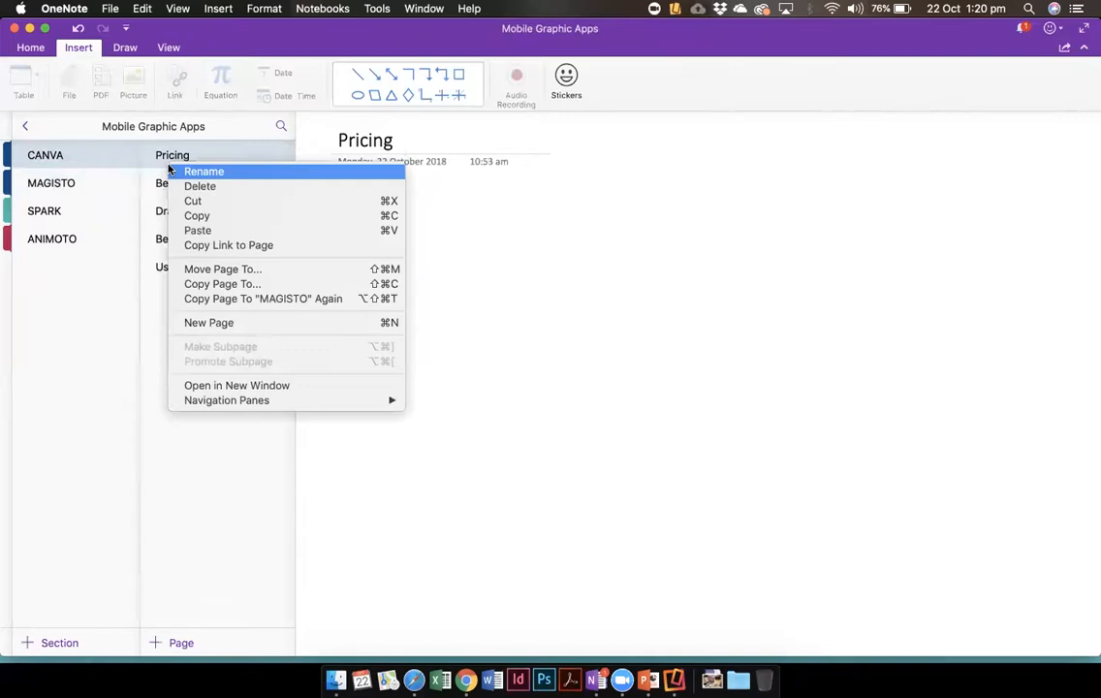
{"action": "left_click", "coordinate": [208, 246]}
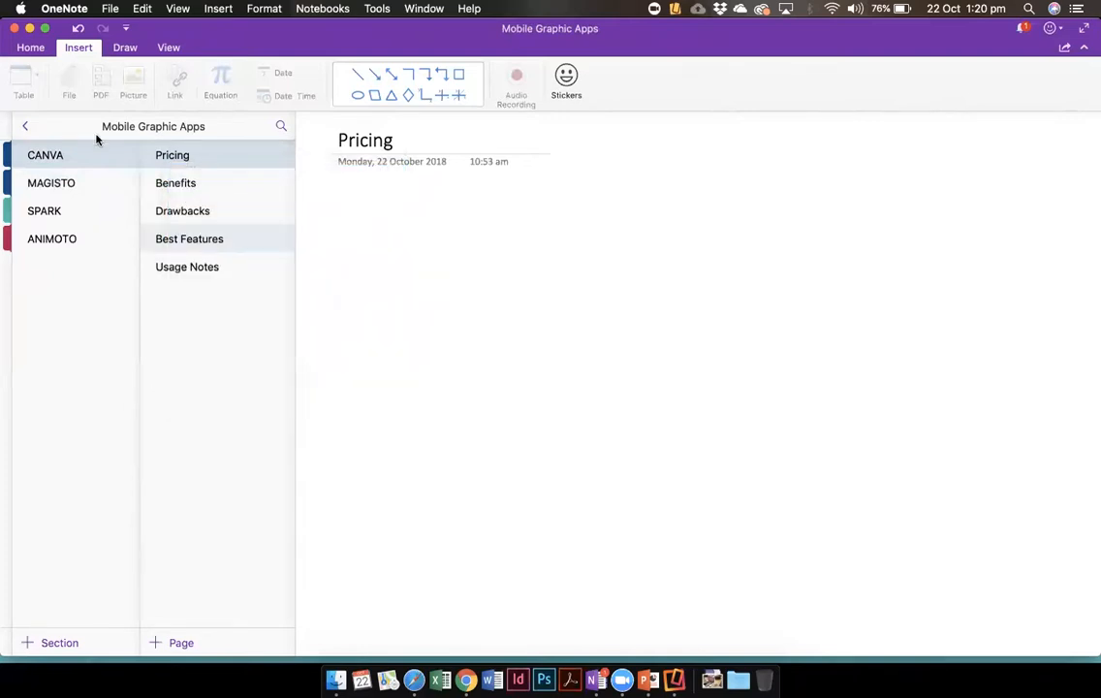
- Switch back to the sample notebook's More info page
{"action": "left_click", "coordinate": [23, 129]}
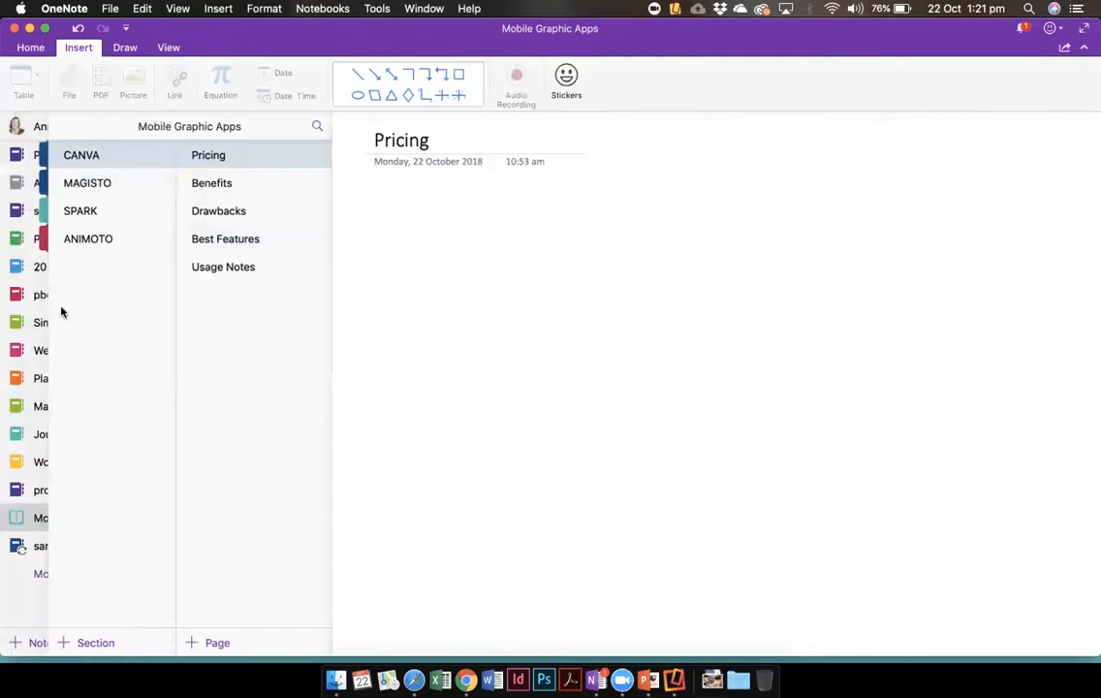
{"action": "left_click", "coordinate": [44, 546]}
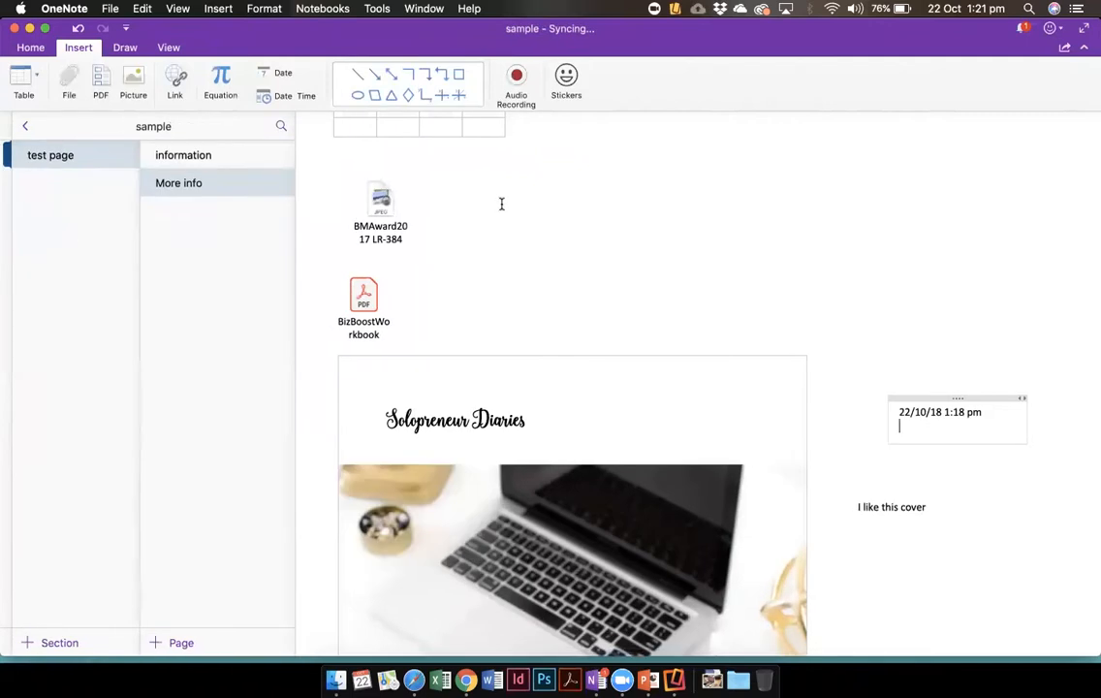
- Paste the Pricing page link beside the JPEG attachment, add "- INFO FROM CANVA WORKSHOP" after it, and follow the link
{"action": "right_click", "coordinate": [502, 208]}
{"action": "left_click", "coordinate": [528, 279]}
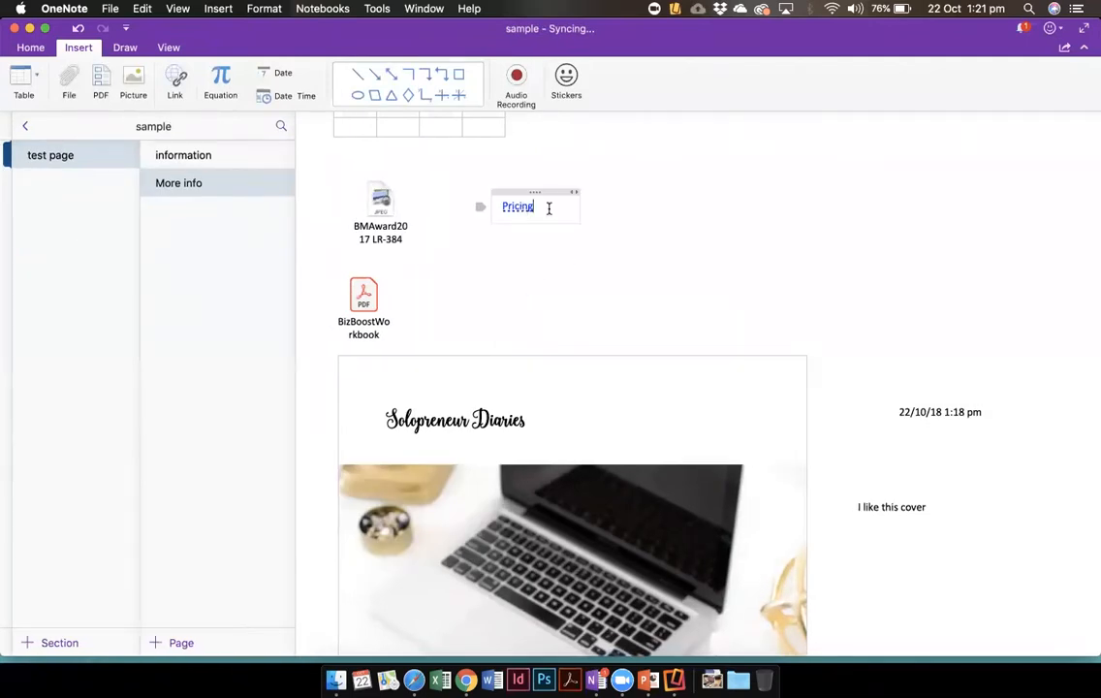
{"action": "type", "text": "- INFO FRO"}
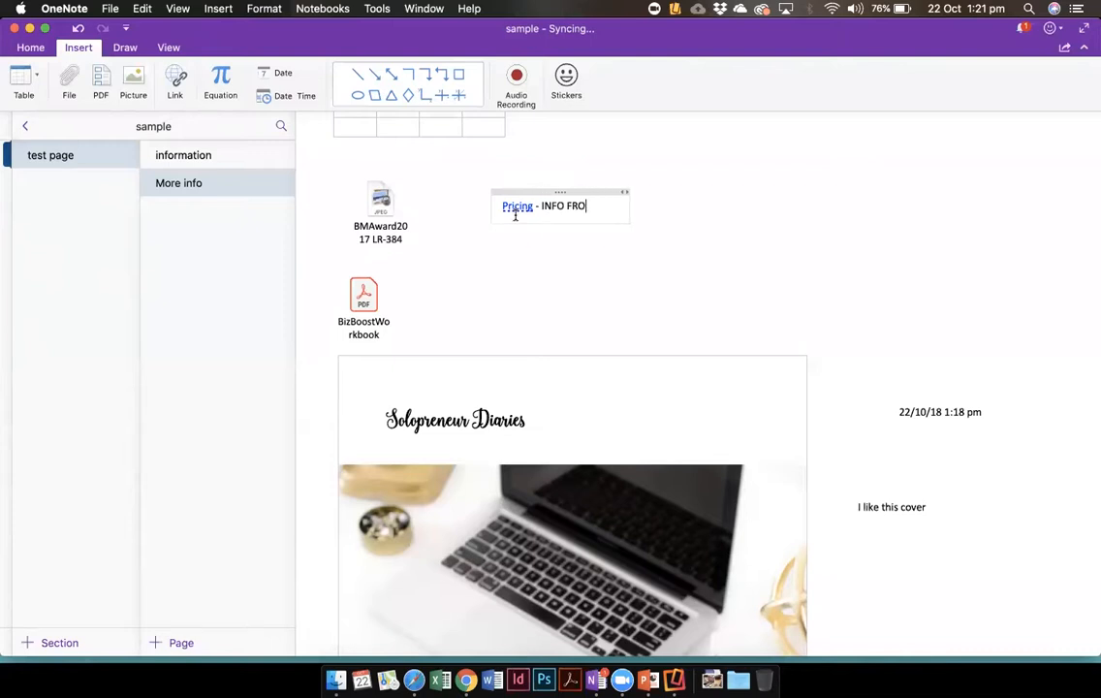
{"action": "type", "text": "M CANVA"}
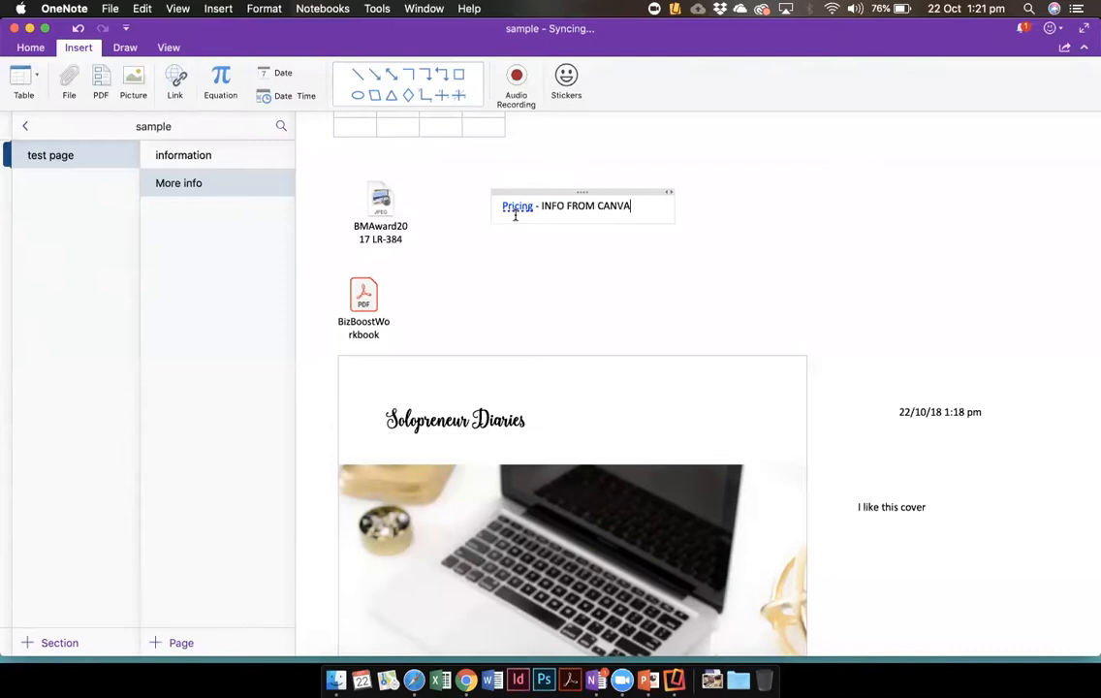
{"action": "type", "text": " WORKSHOP"}
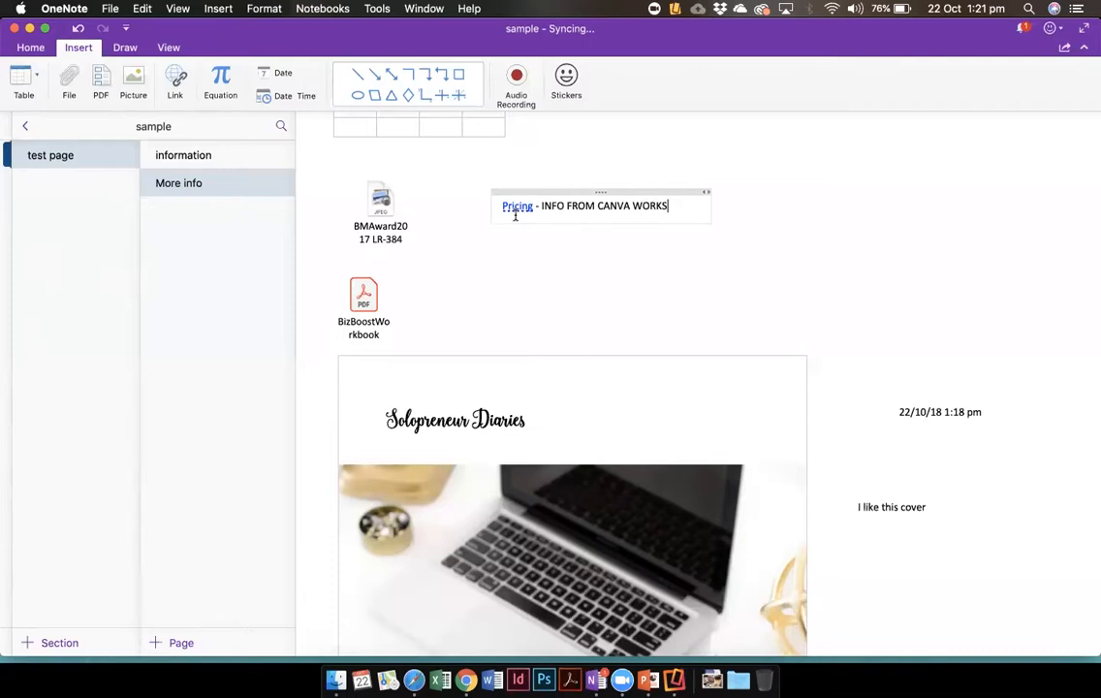
{"action": "left_click", "coordinate": [559, 245]}
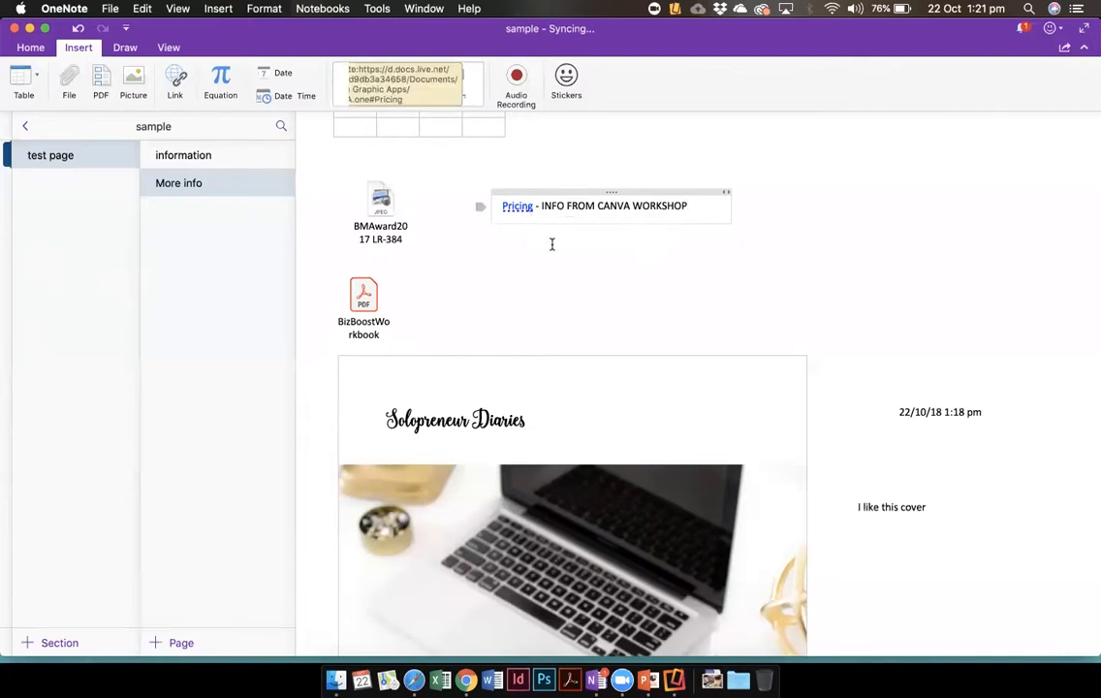
{"action": "left_click", "coordinate": [523, 208]}
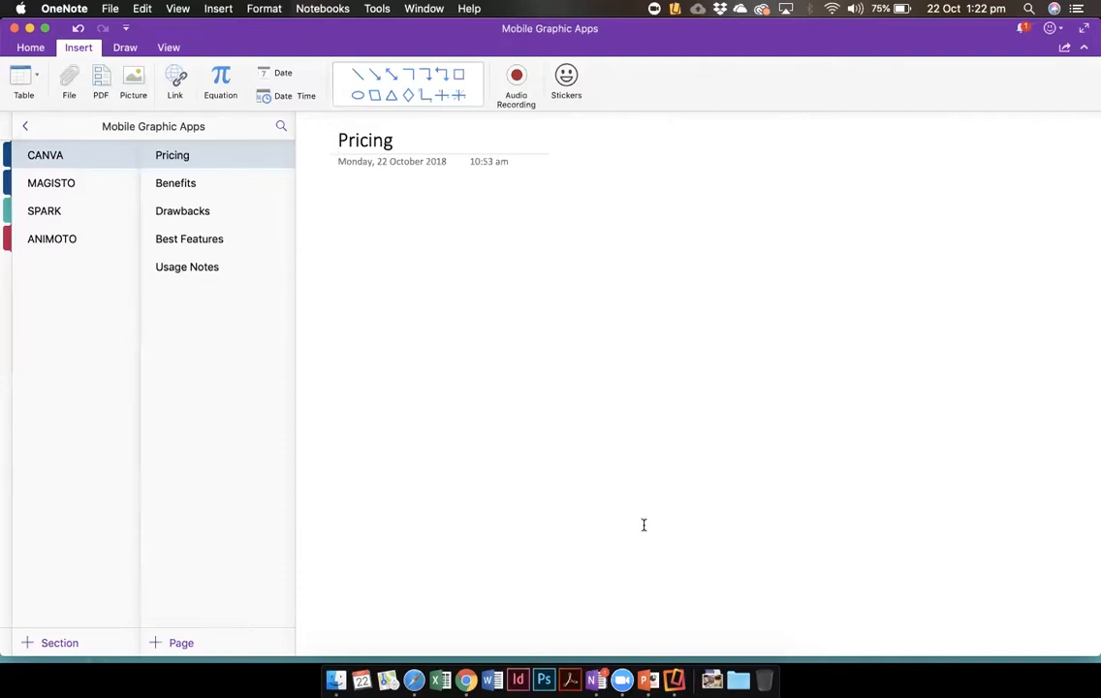
- Copy the URL of the Influencive productivity hacks article from Chrome and paste it into OneNote's Pricing page, followed by blank lines
{"action": "left_click", "coordinate": [466, 681]}
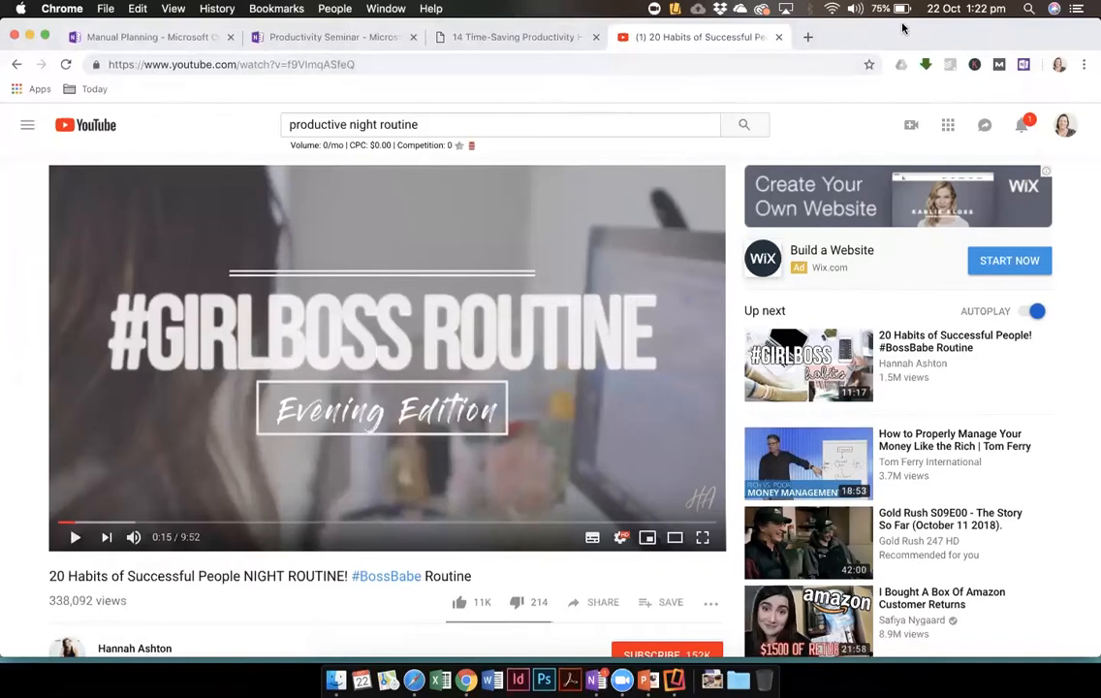
{"action": "left_click_drag", "start_coordinate": [487, 51], "coordinate": [487, 108]}
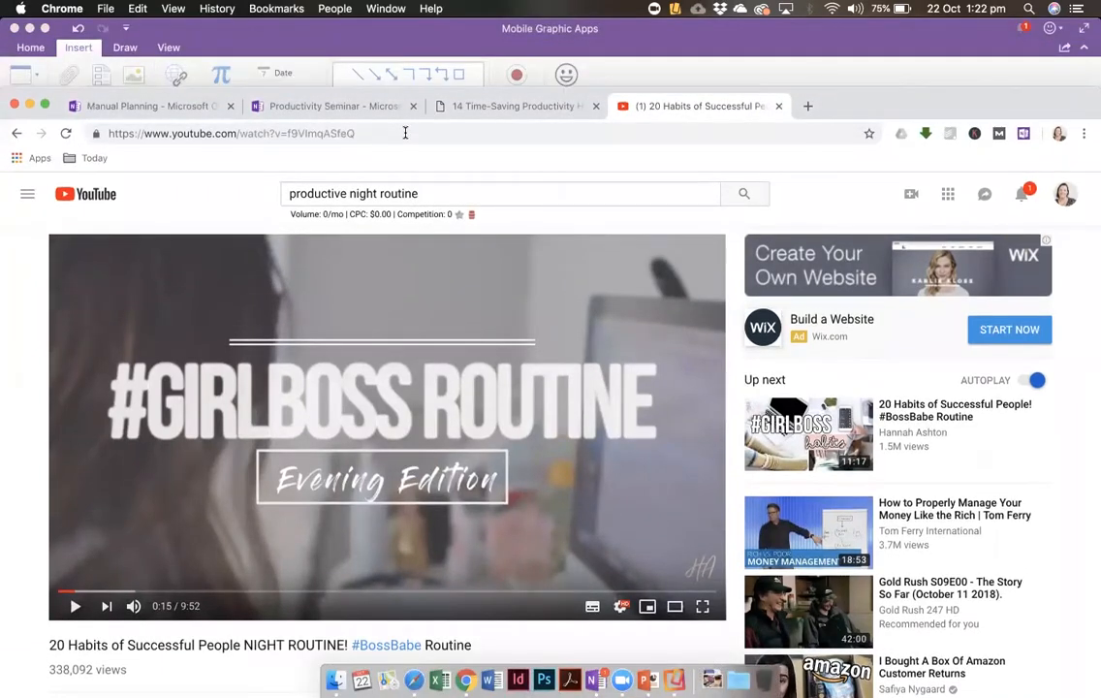
{"action": "key", "text": "ctrl+shift+Tab"}
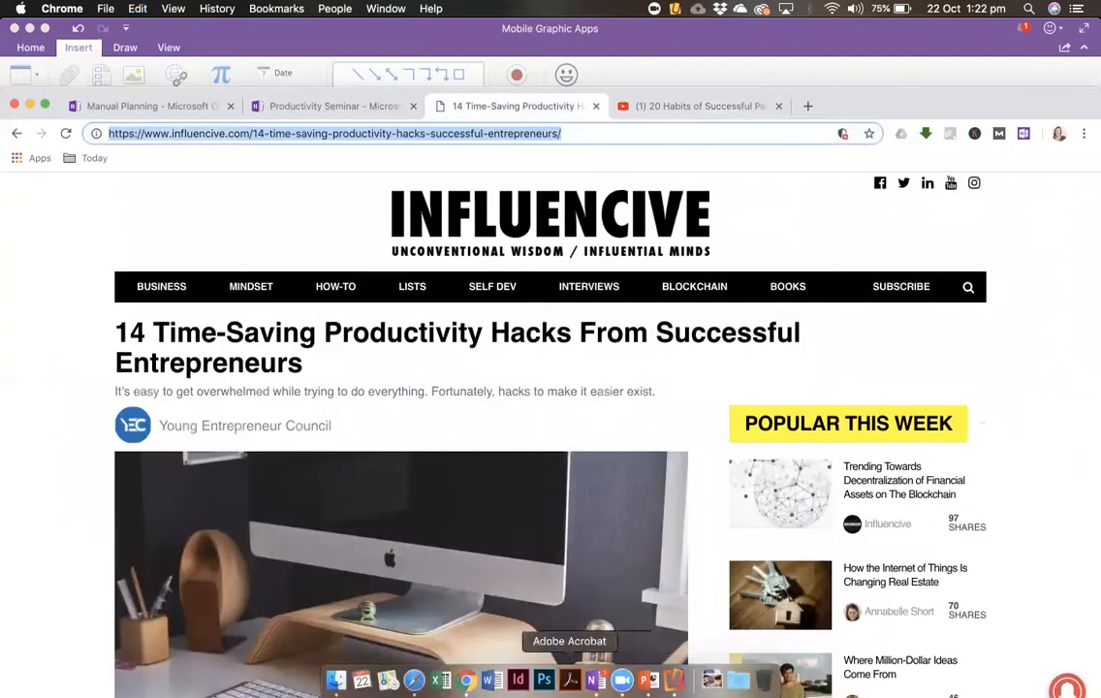
{"action": "left_click", "coordinate": [595, 679]}
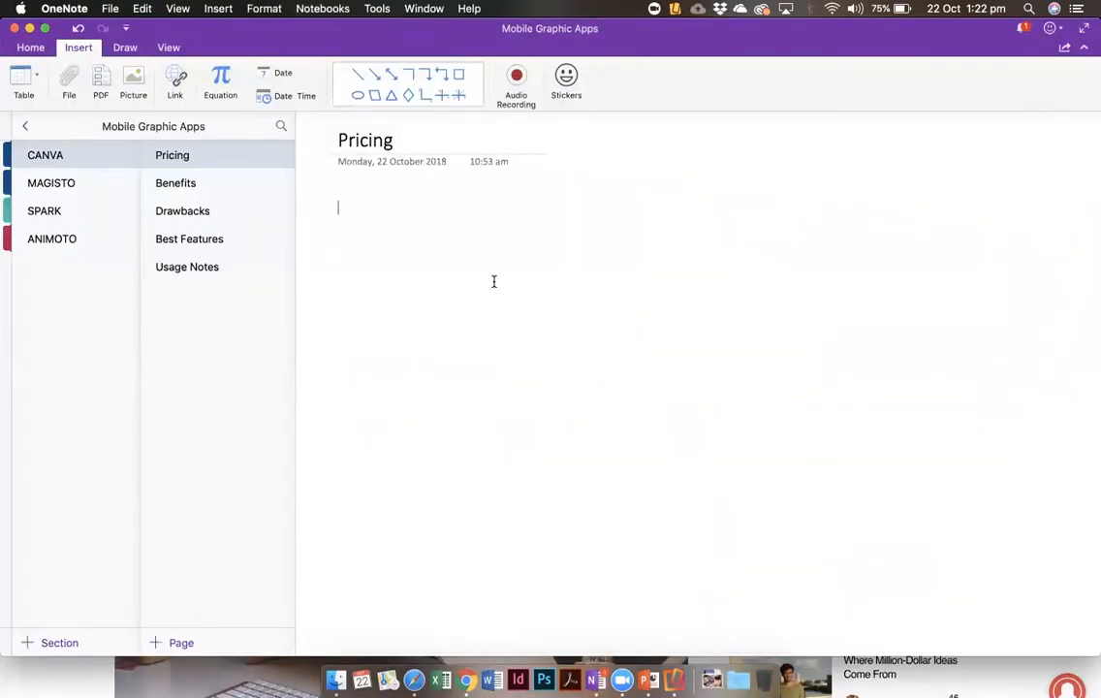
{"action": "key", "text": "super+v"}
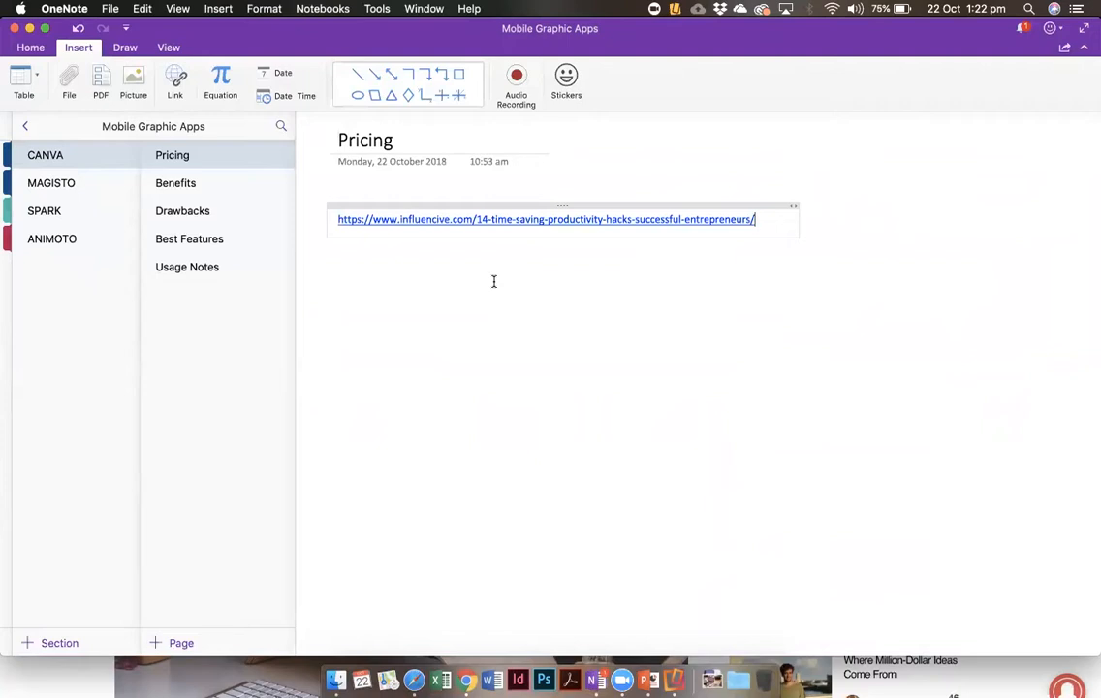
{"action": "key", "text": "Return"}
{"action": "key", "text": "Return"}
{"action": "key", "text": "Return"}
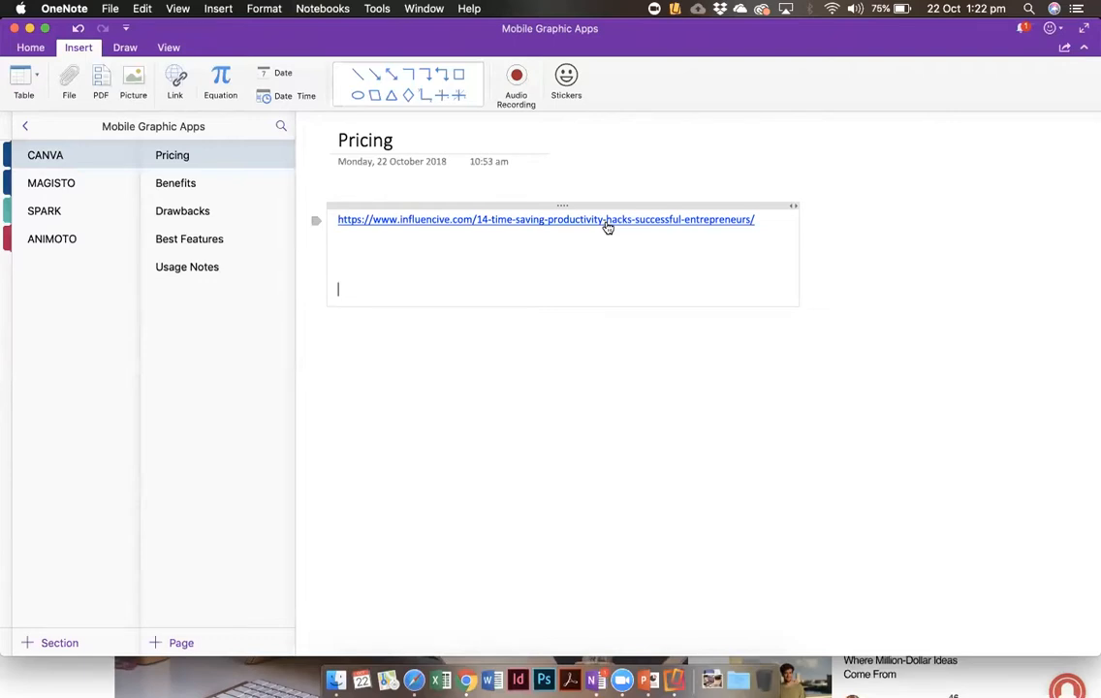
- Switch to the PowerPoint slideshow and advance to the Using Tags slide
{"action": "key", "text": "super+Tab"}
{"action": "key", "text": "super+Tab"}
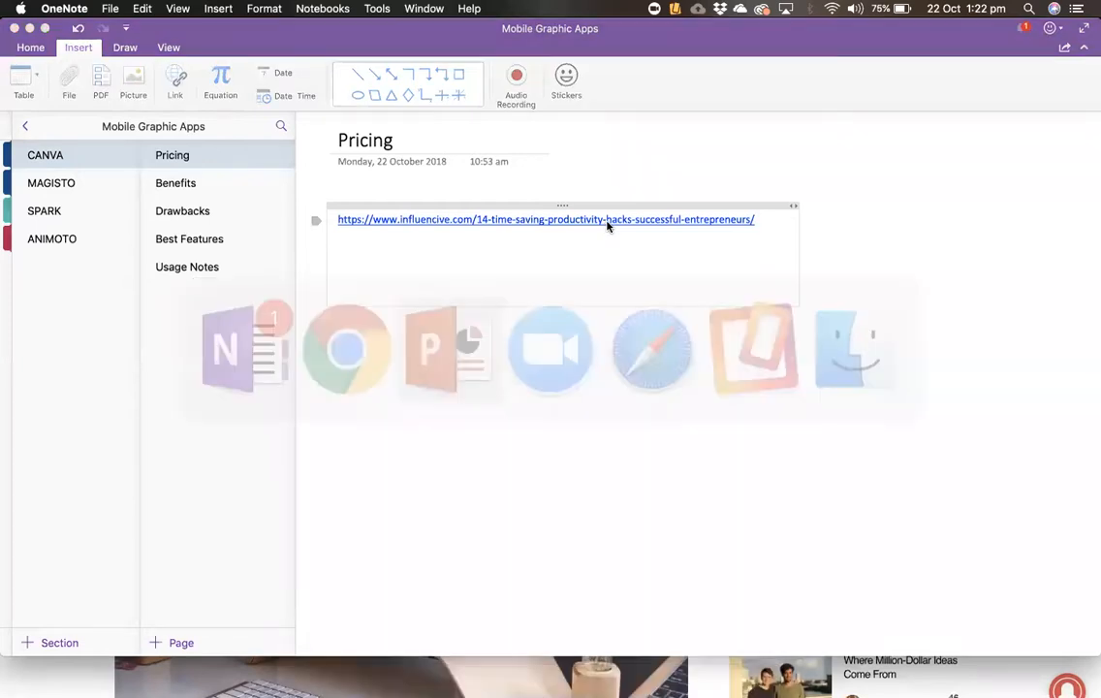
{"action": "key", "text": "Right"}
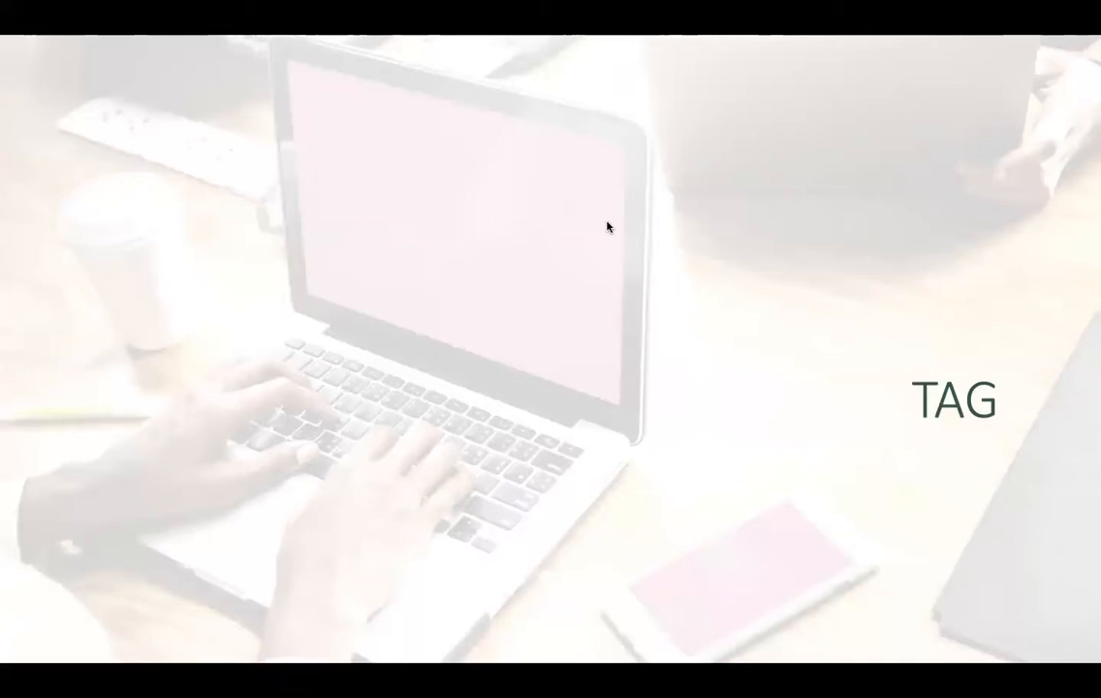
{"action": "key", "text": "Right"}
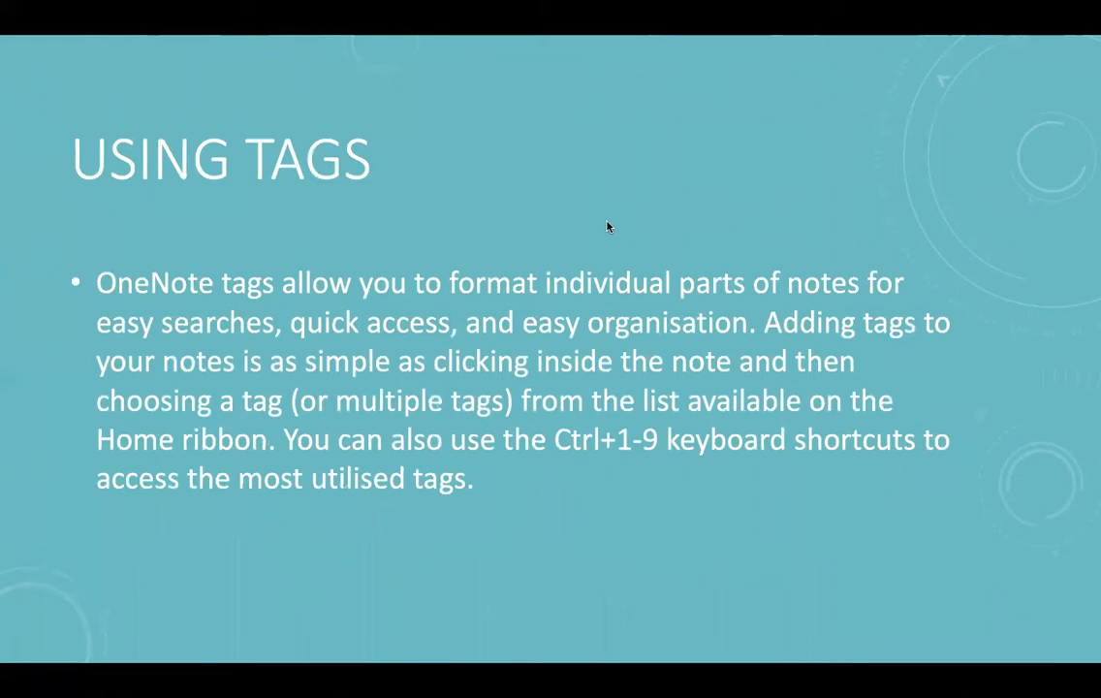
- Return to OneNote and open the OVERVIEW section of the Productivity Seminar notebook at its Logistics page
{"action": "key", "text": "super+Tab"}
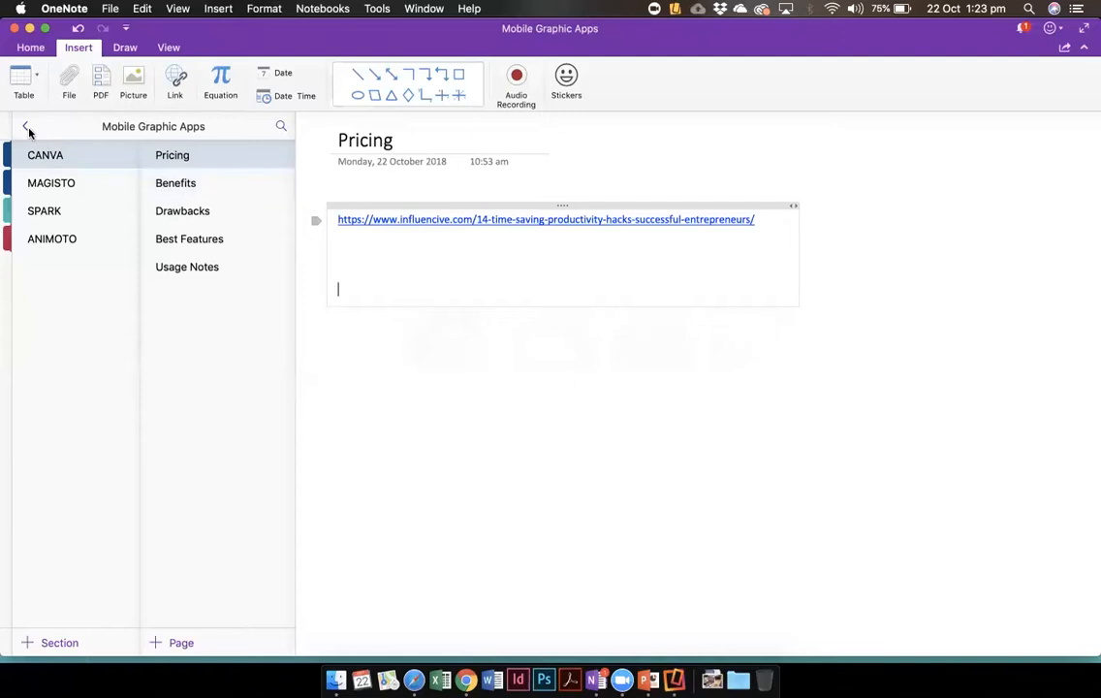
{"action": "left_click", "coordinate": [26, 127]}
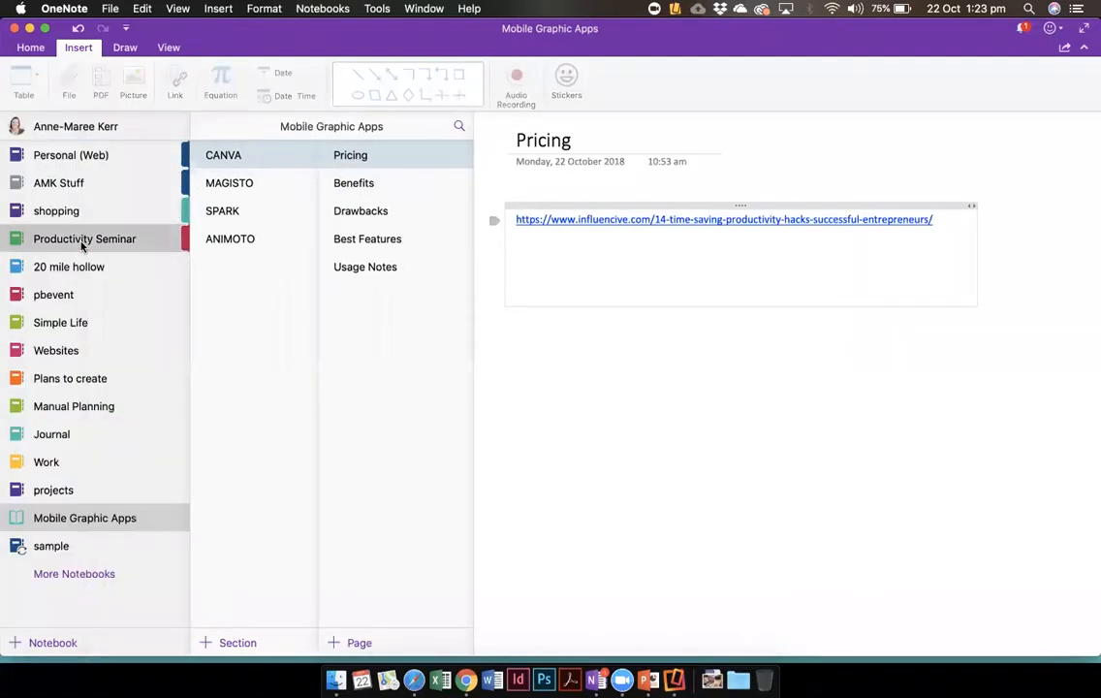
{"action": "left_click", "coordinate": [84, 244]}
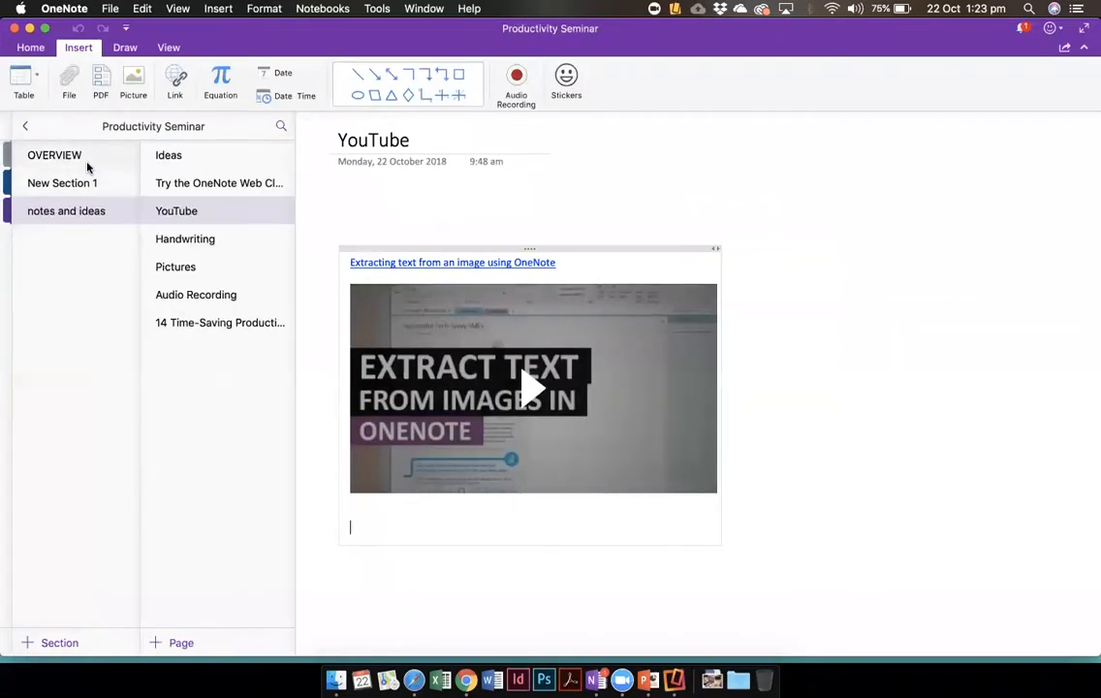
{"action": "left_click", "coordinate": [87, 163]}
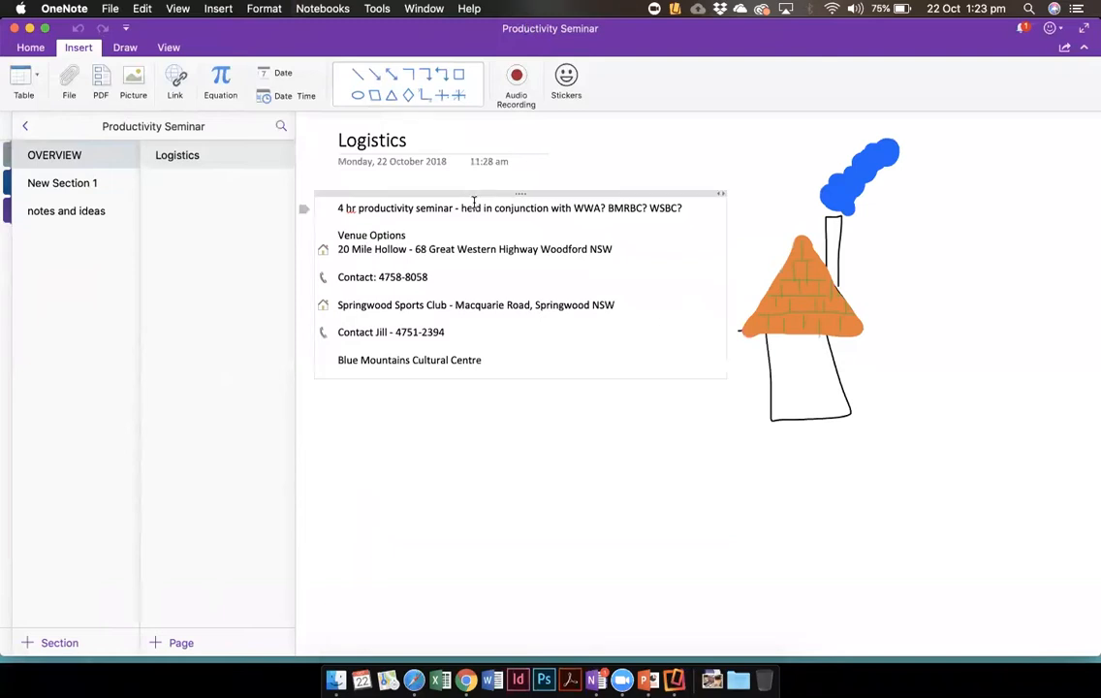
- Tag the "4 hr productivity seminar" line with To Do and mark it as completed
{"action": "left_click", "coordinate": [43, 47]}
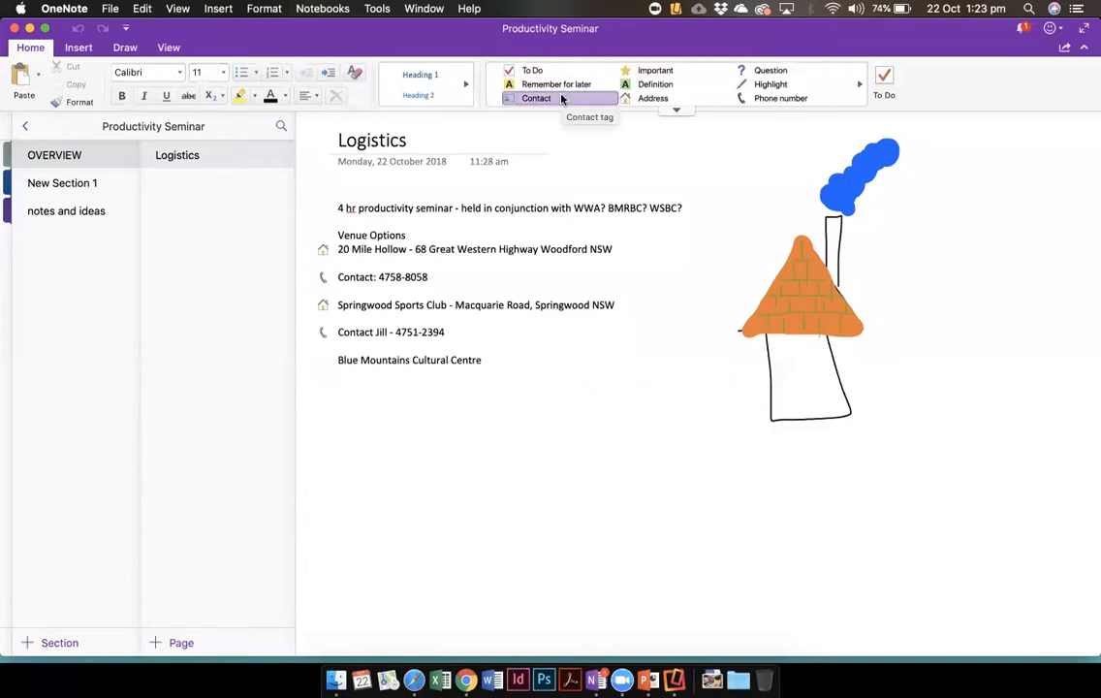
{"action": "left_click", "coordinate": [461, 207]}
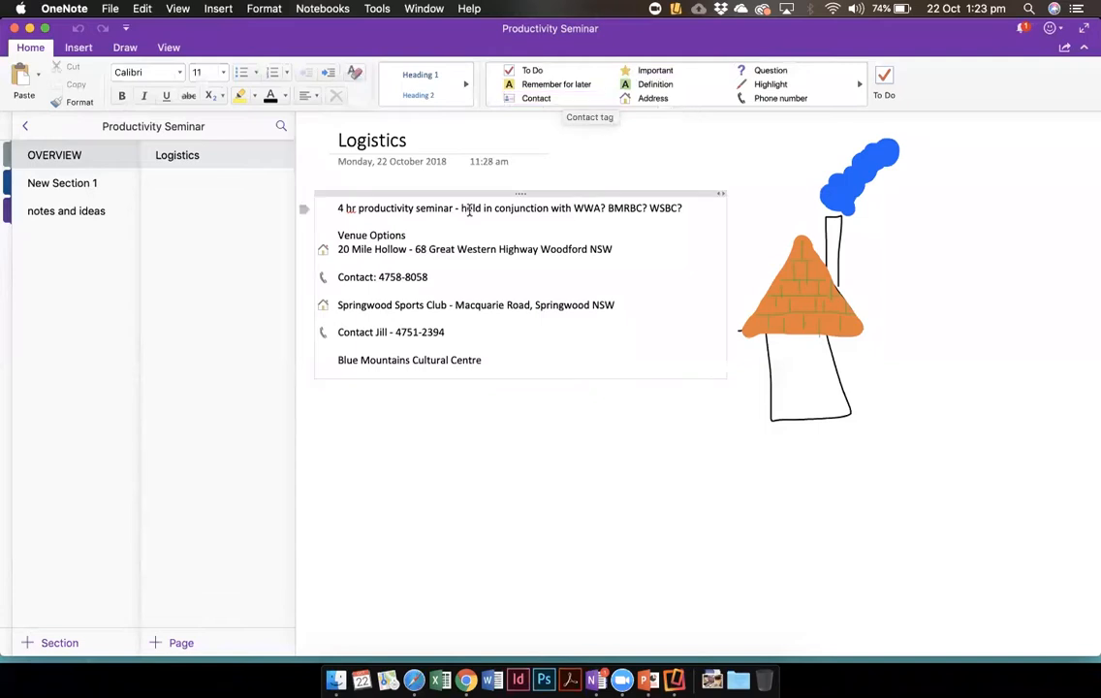
{"action": "left_click", "coordinate": [529, 71]}
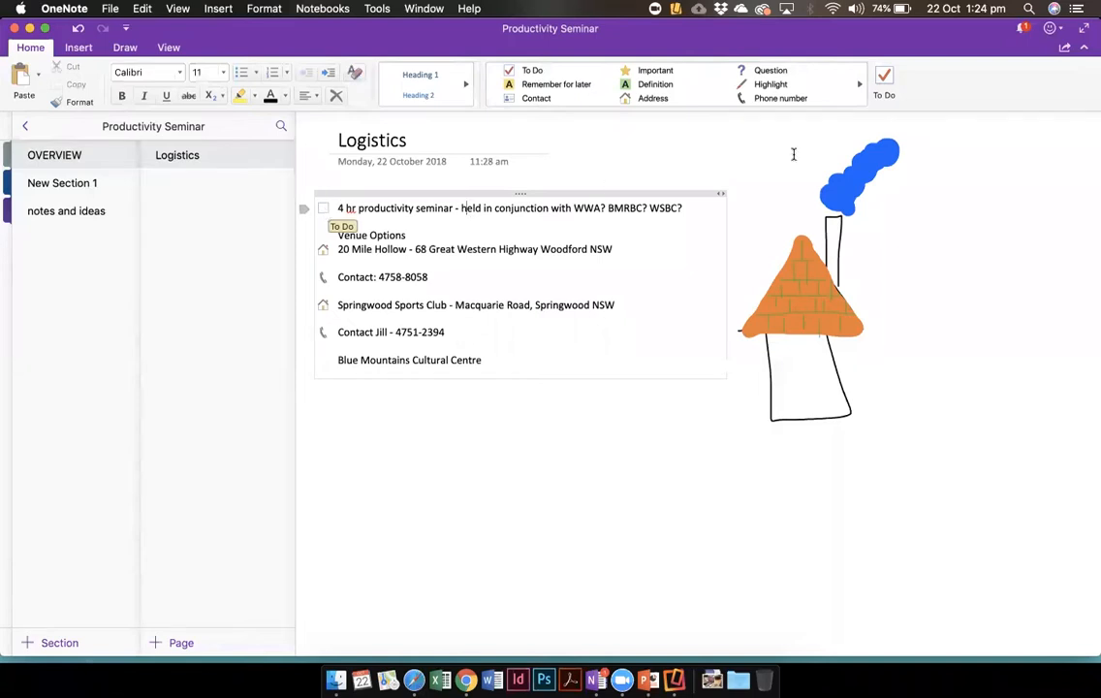
{"action": "left_click", "coordinate": [883, 82]}
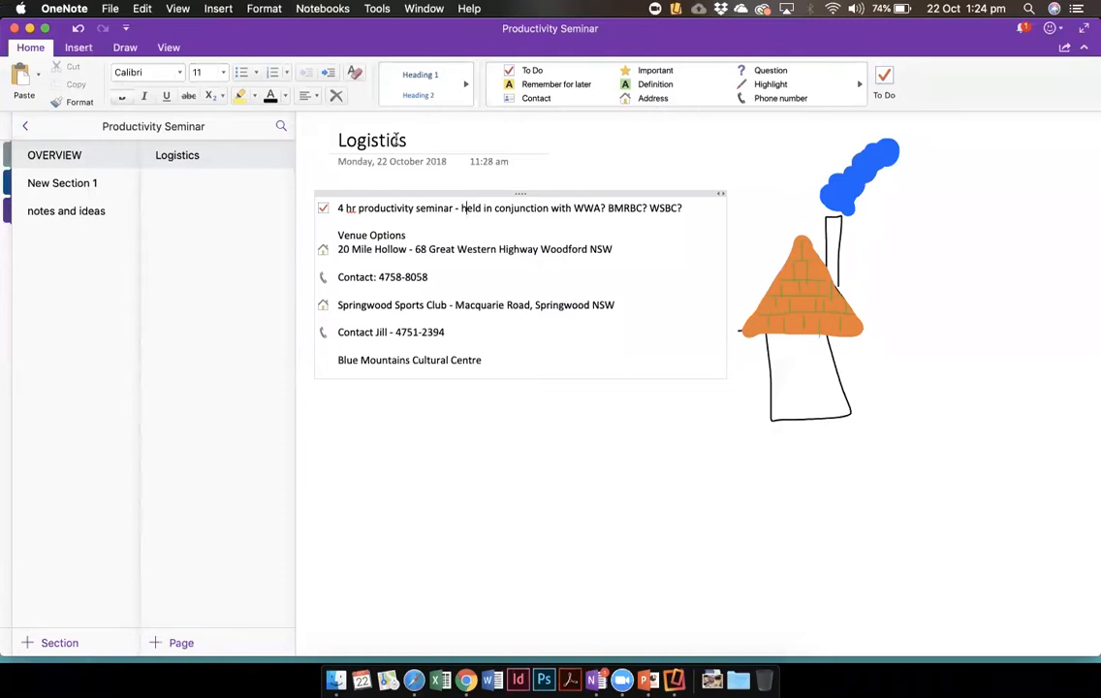
{"action": "left_click", "coordinate": [79, 47]}
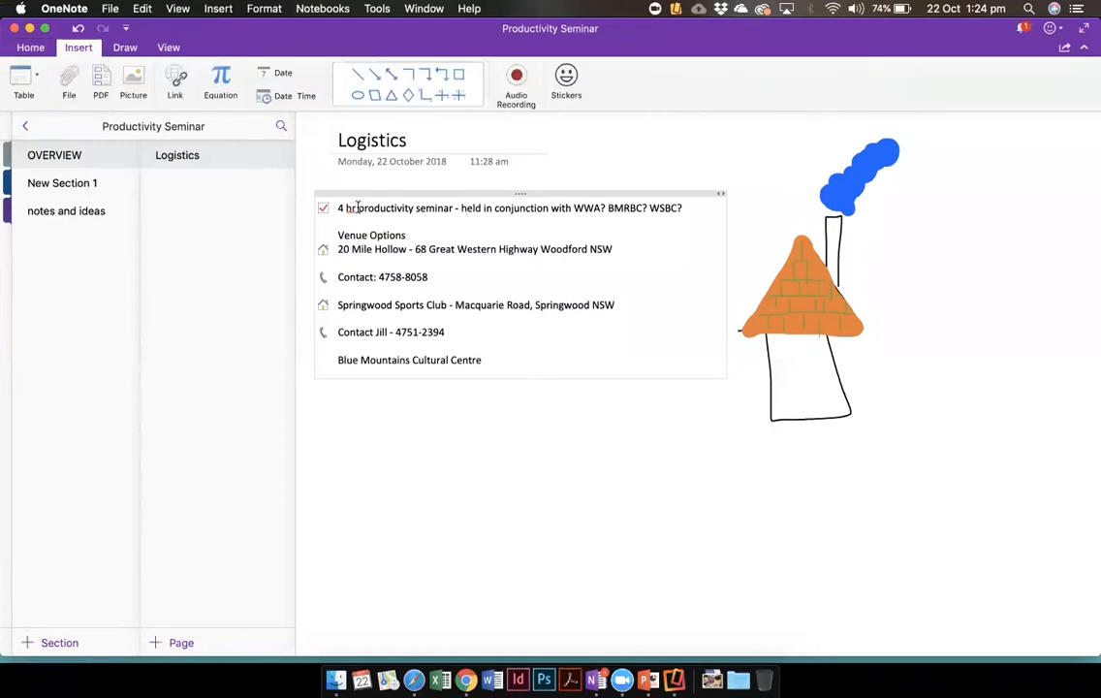
{"action": "left_click", "coordinate": [305, 208]}
{"action": "left_click", "coordinate": [434, 209]}
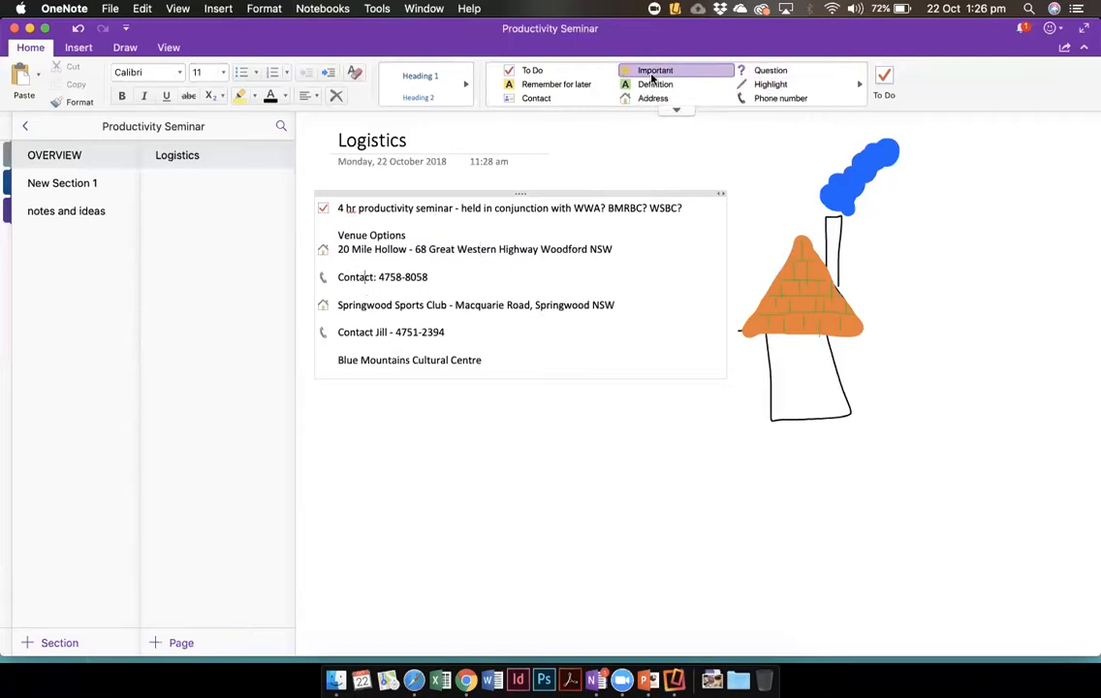
- Examine the full list of available note tags, then close it without applying one
{"action": "left_click", "coordinate": [675, 111]}
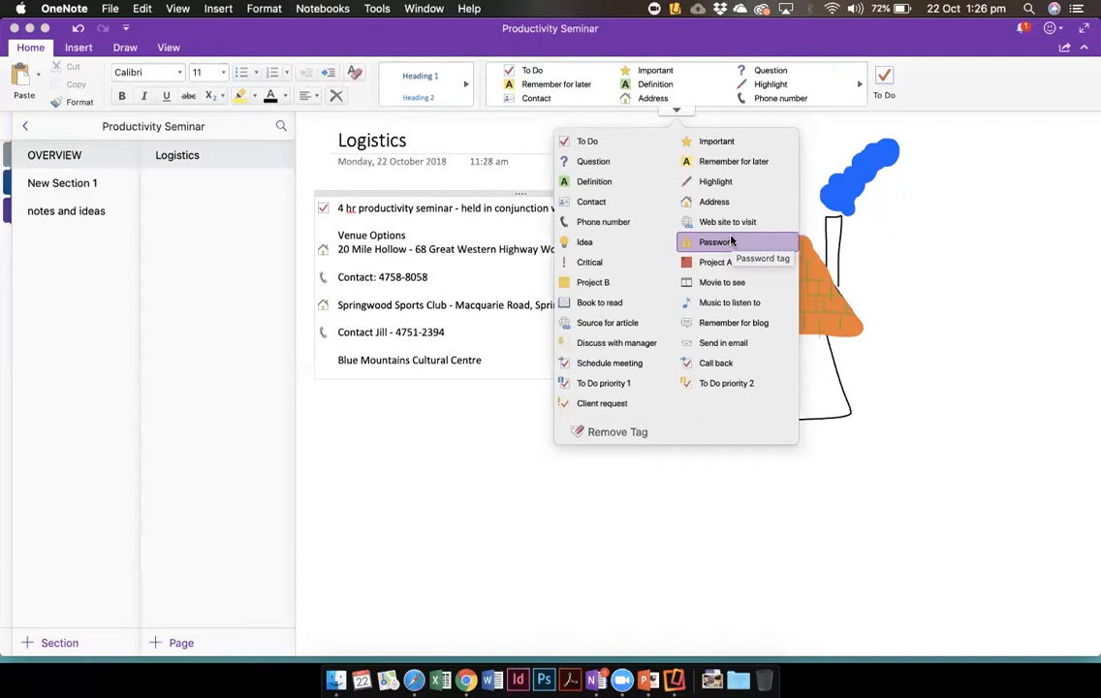
{"action": "key", "text": "Down"}
{"action": "key", "text": "Down"}
{"action": "key", "text": "Down"}
{"action": "key", "text": "Down"}
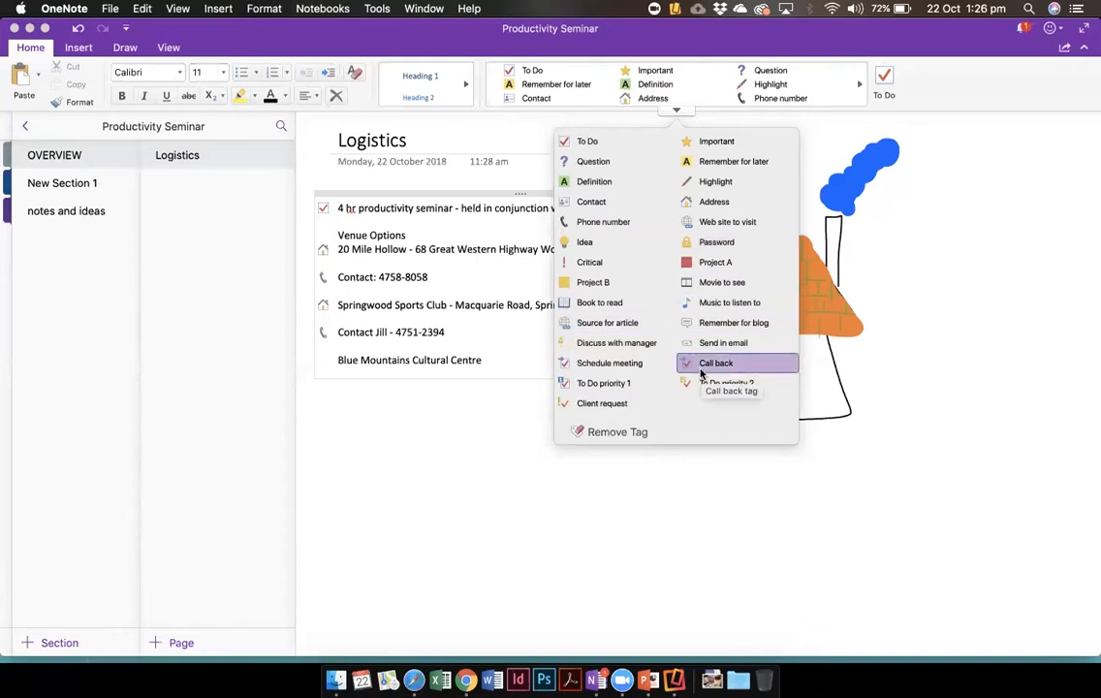
{"action": "left_click", "coordinate": [465, 431]}
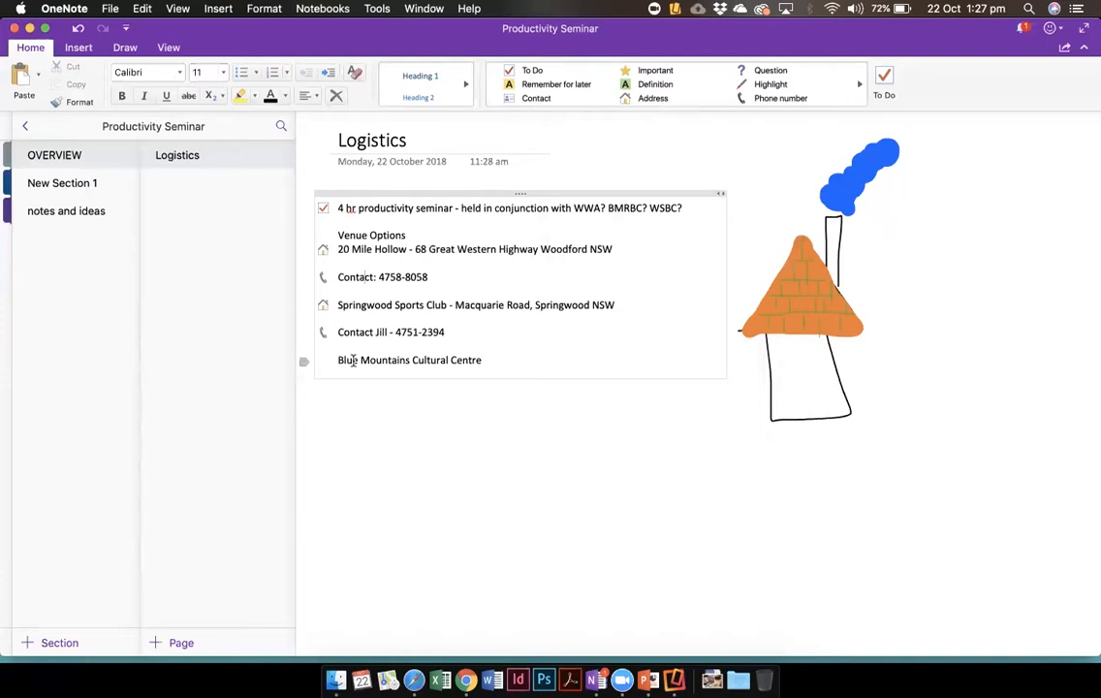
- Apply the Remember for later and Contact tags to the 20 Mile Hollow venue line
{"action": "left_click", "coordinate": [337, 251]}
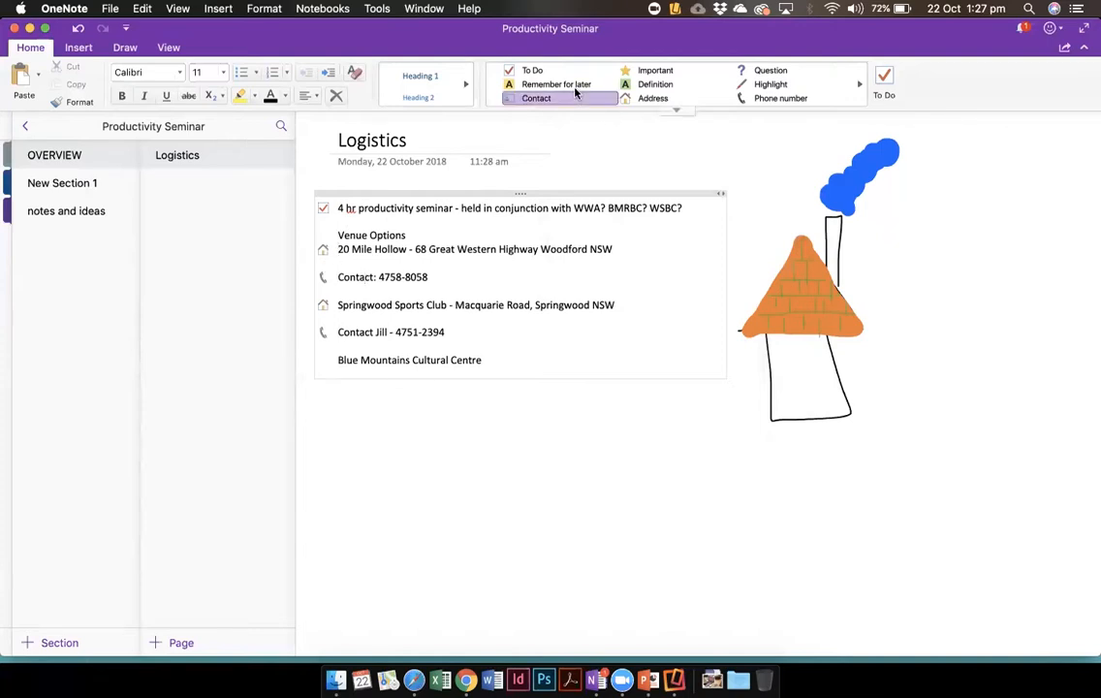
{"action": "left_click", "coordinate": [570, 88]}
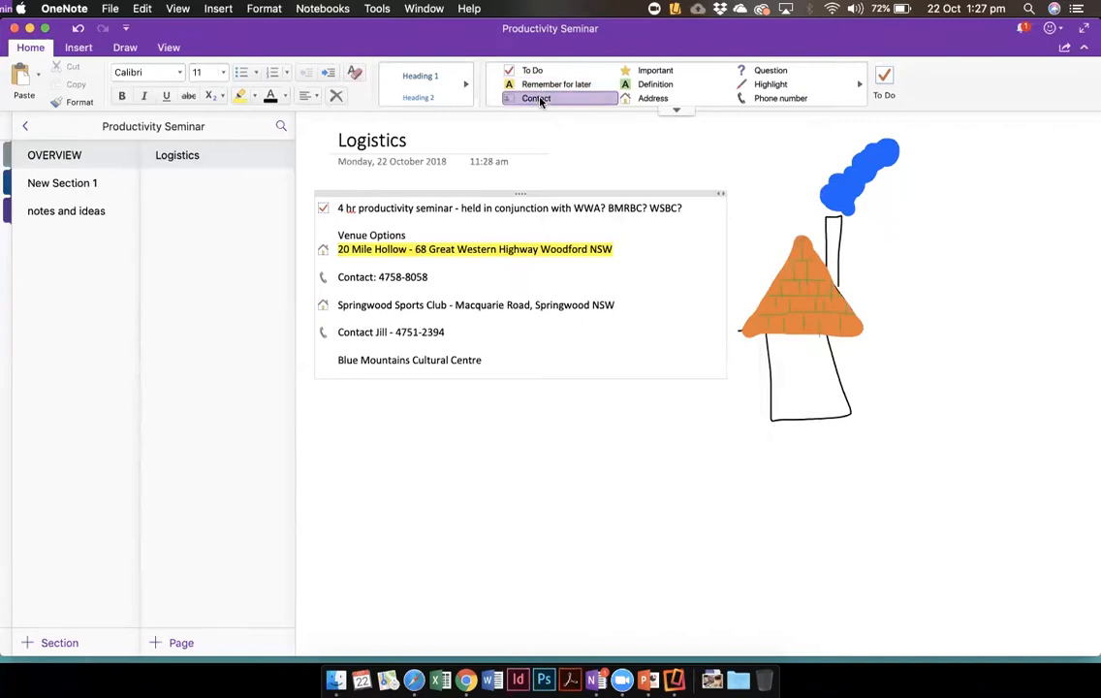
{"action": "left_click", "coordinate": [538, 99]}
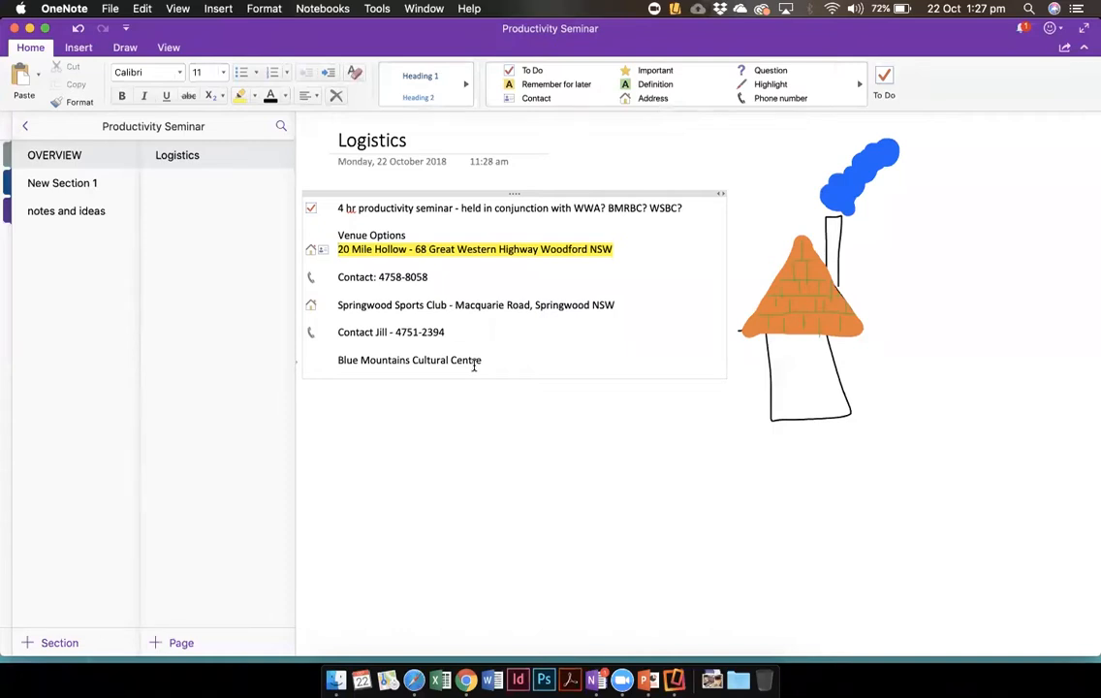
- Search the Logistics page for the Phone number tag and widen the search scope to all notebooks
{"action": "key", "text": "super+z"}
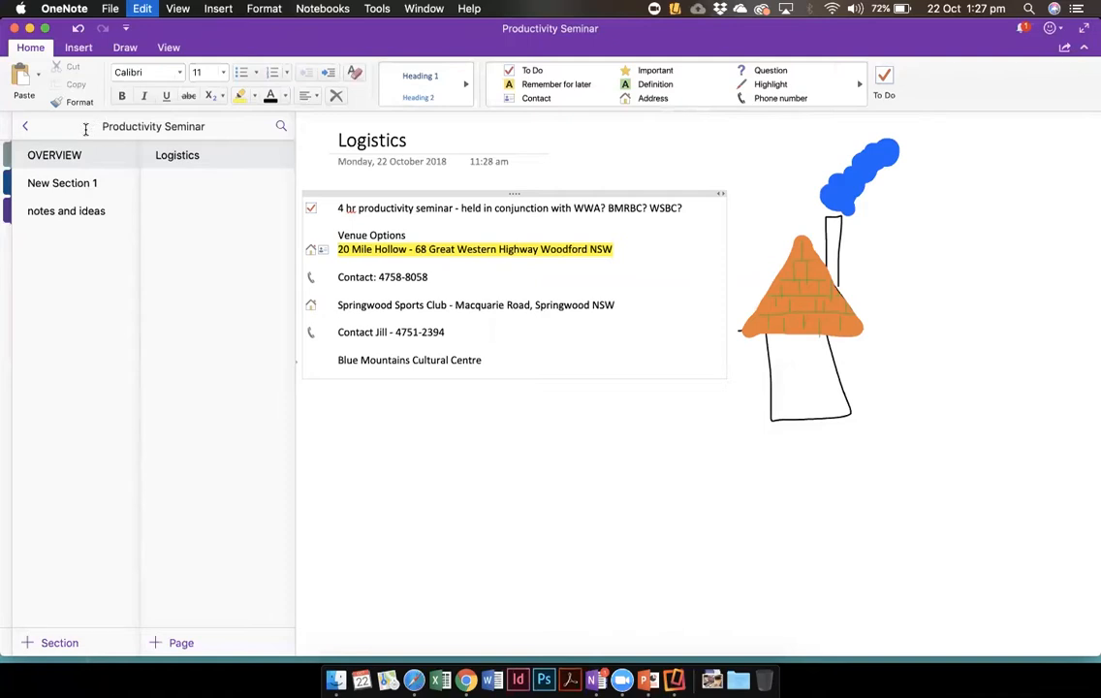
{"action": "key", "text": "super+f"}
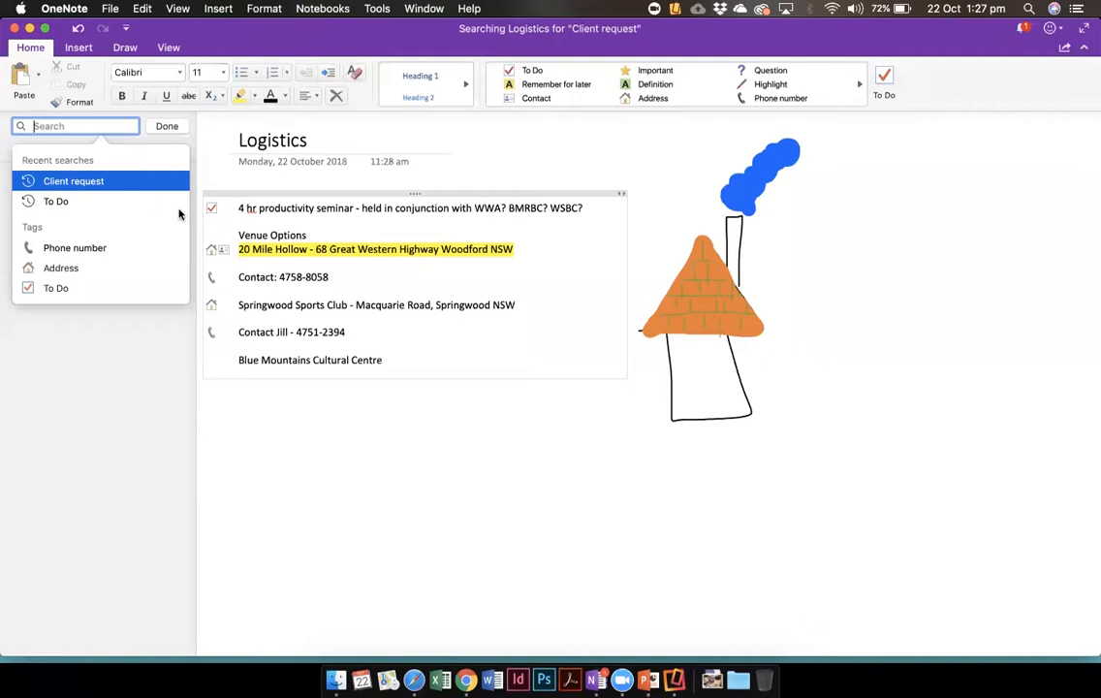
{"action": "left_click", "coordinate": [379, 164]}
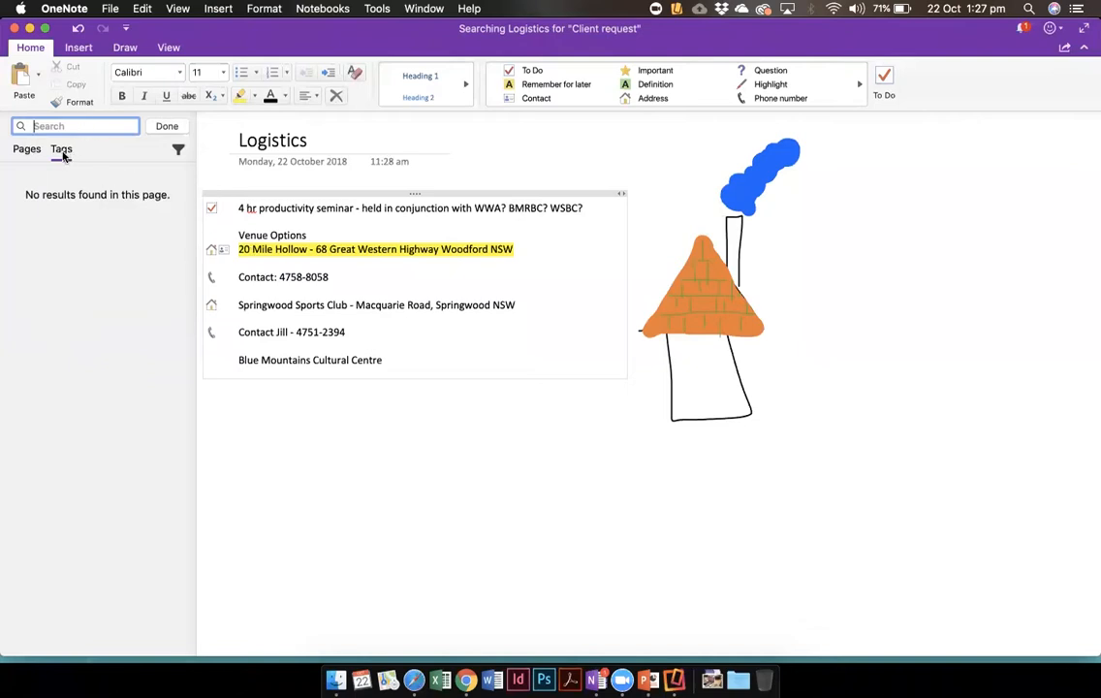
{"action": "type", "text": "P"}
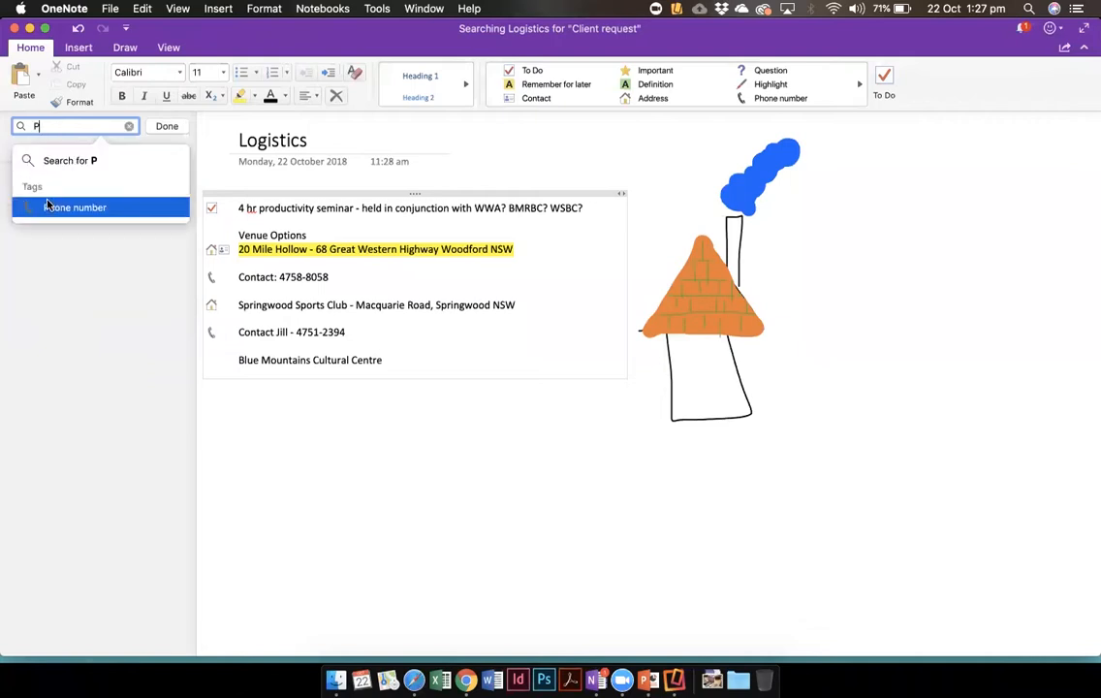
{"action": "left_click", "coordinate": [47, 206]}
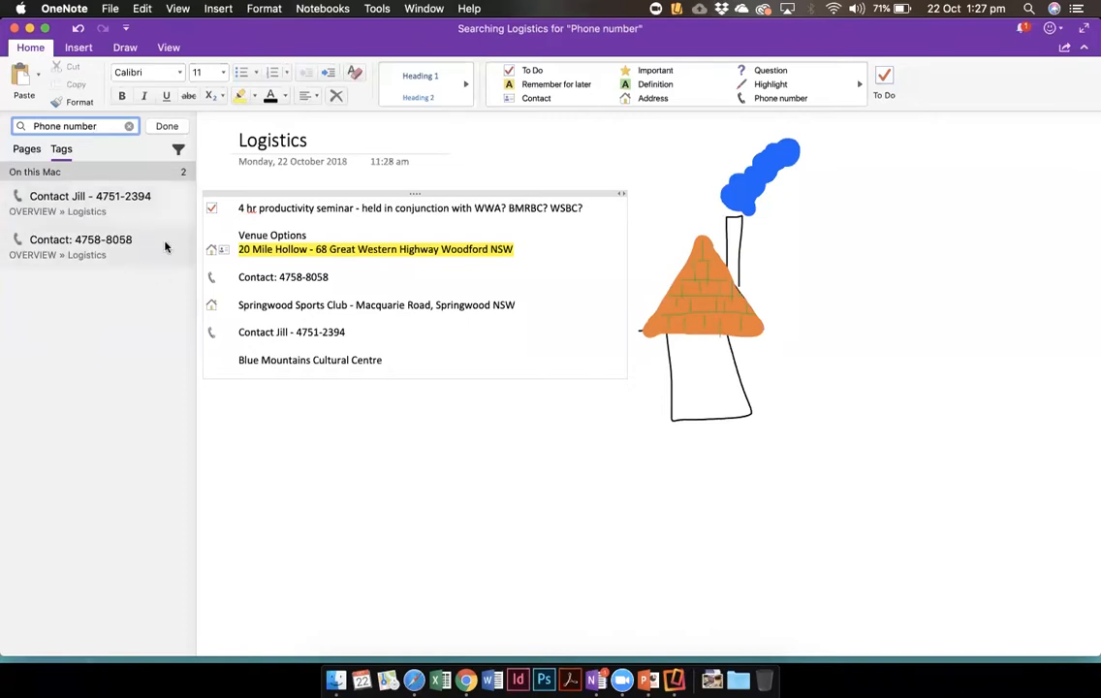
{"action": "left_click", "coordinate": [179, 150]}
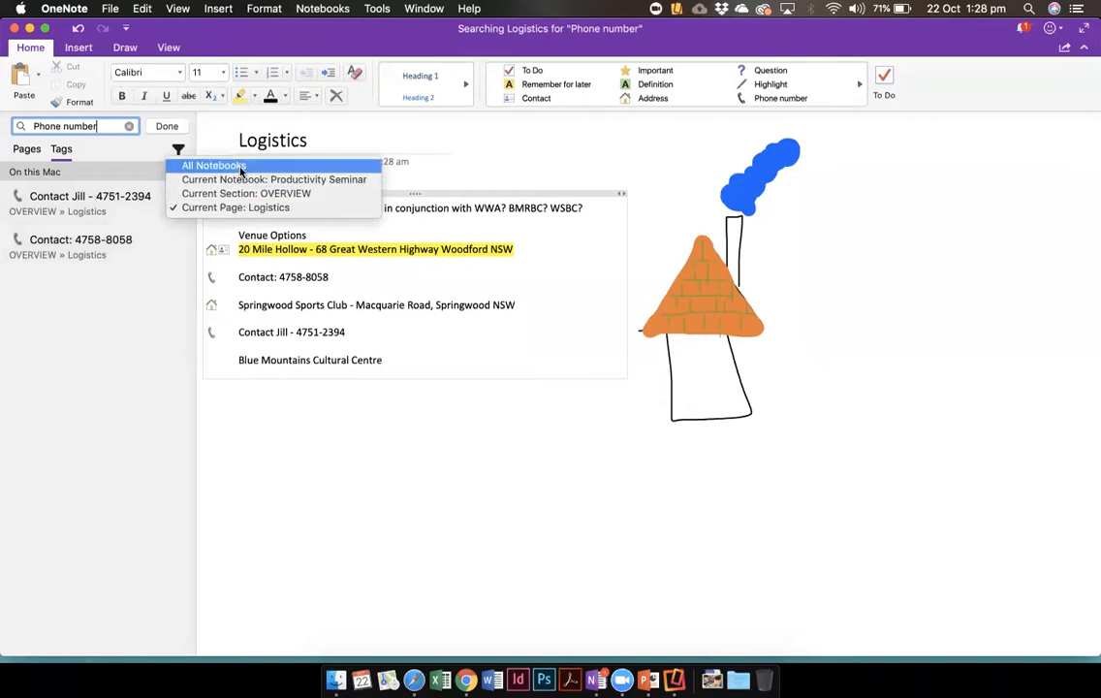
{"action": "left_click", "coordinate": [240, 171]}
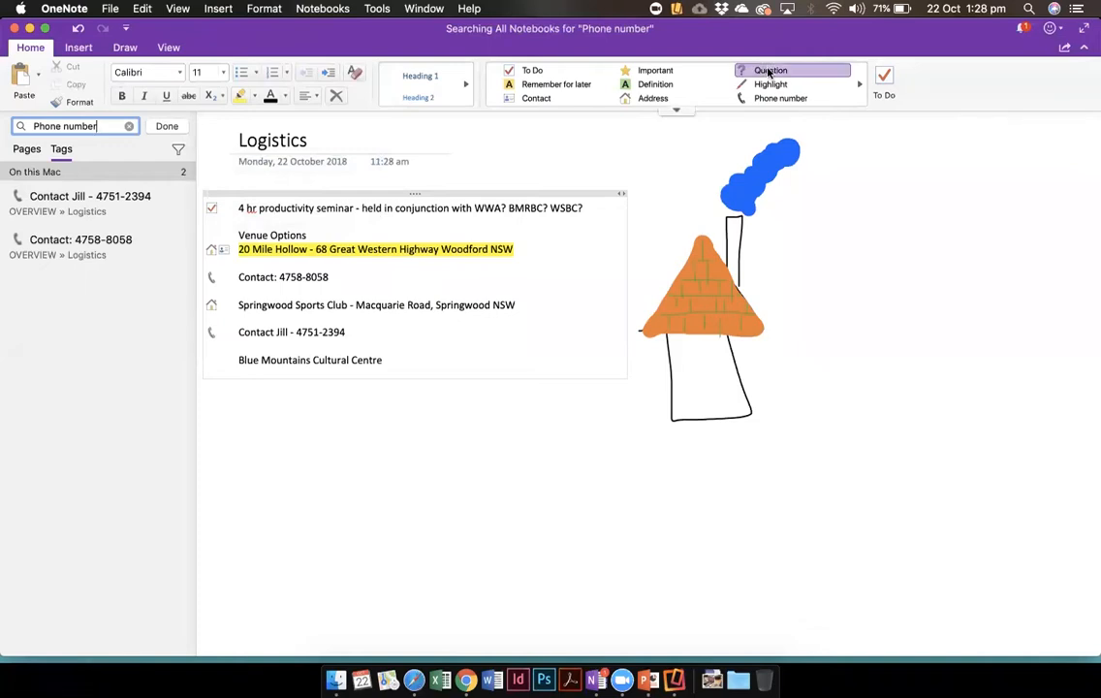
- Tag the Blue Mountains Cultural Centre line with Question and add an empty line below it
{"action": "left_click", "coordinate": [418, 361]}
{"action": "key", "text": "Return"}
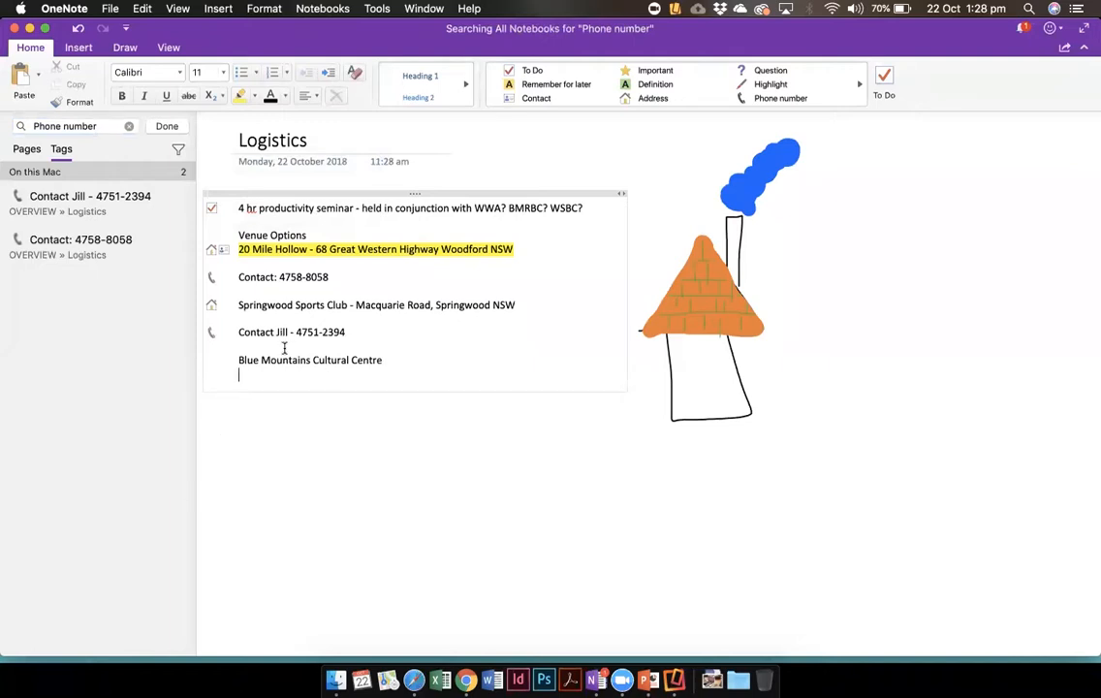
{"action": "left_click", "coordinate": [793, 71]}
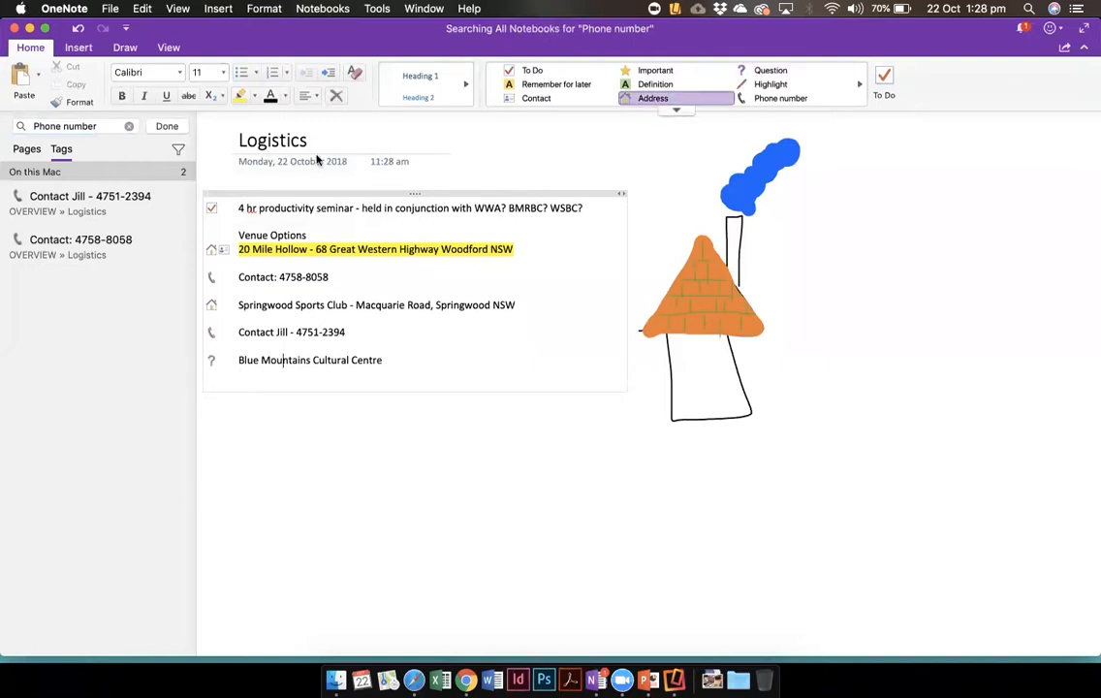
- Search all notebooks for the Client request tag and view both the tag and page results
{"action": "left_click", "coordinate": [129, 126]}
{"action": "left_click", "coordinate": [126, 126]}
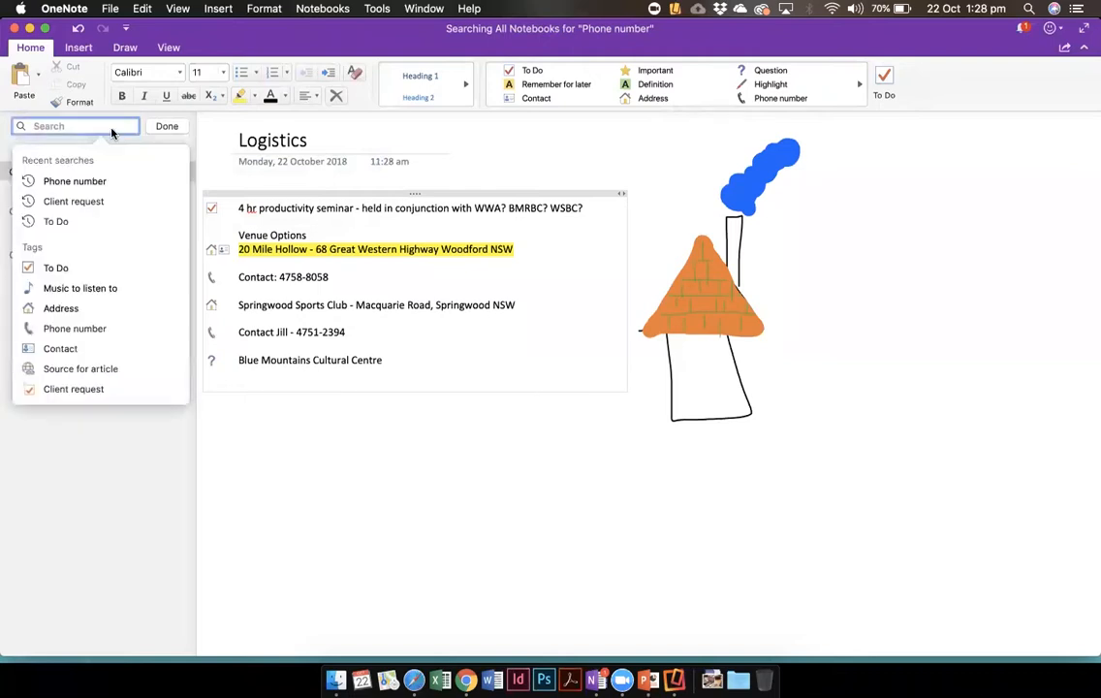
{"action": "left_click", "coordinate": [86, 388]}
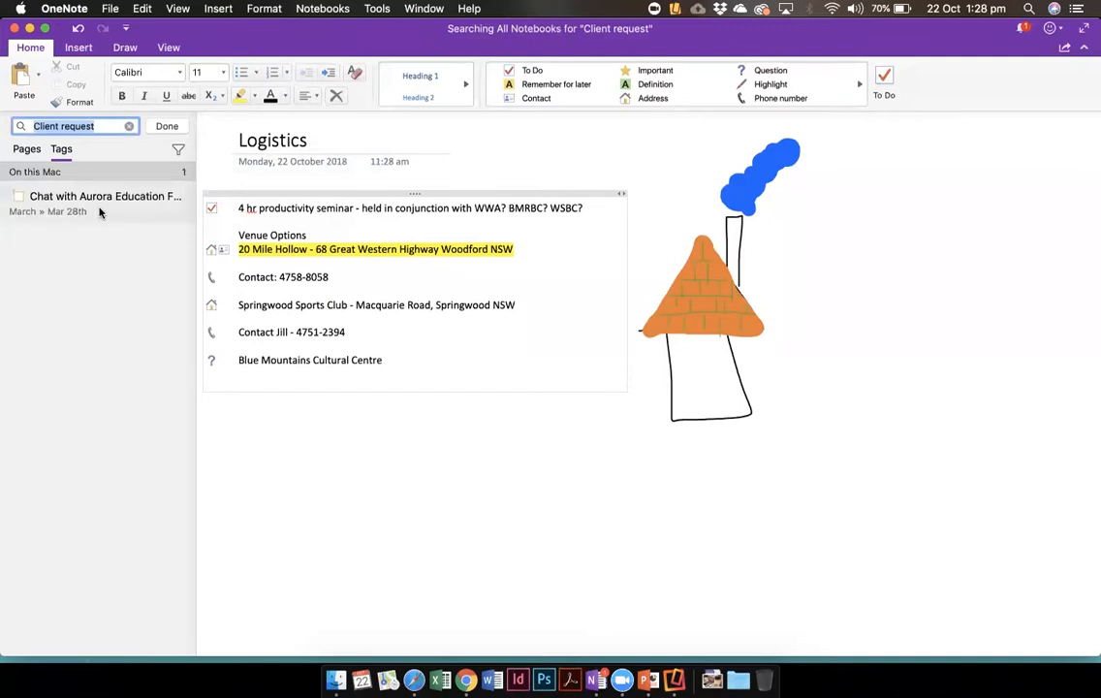
{"action": "mouse_move", "coordinate": [99, 212]}
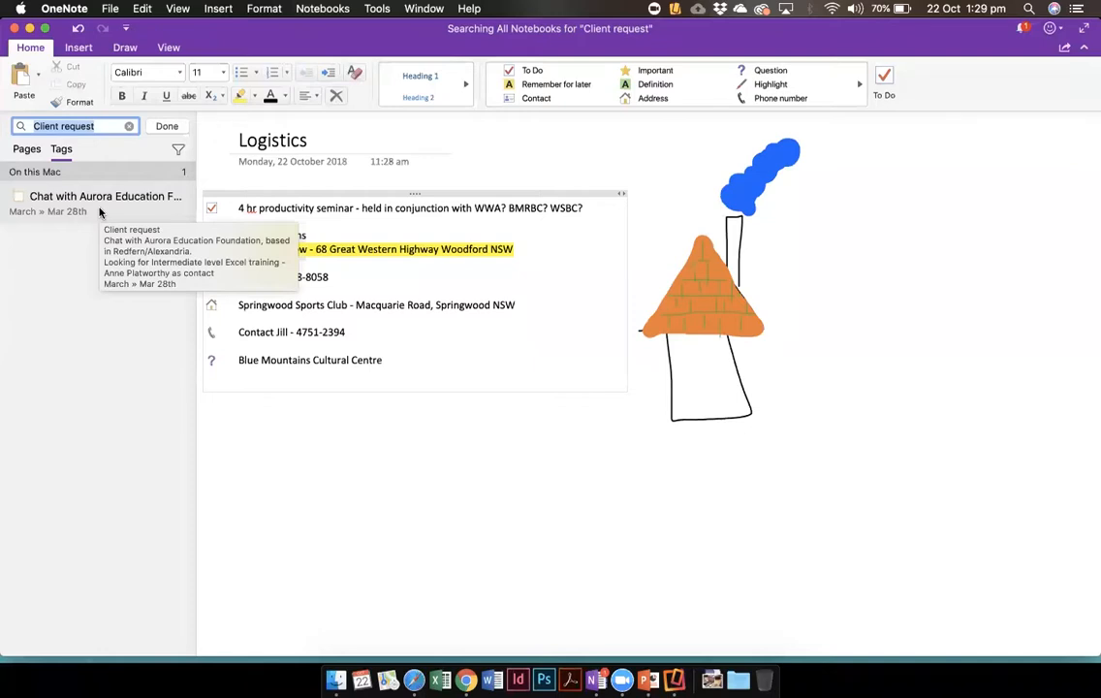
{"action": "left_click", "coordinate": [34, 149]}
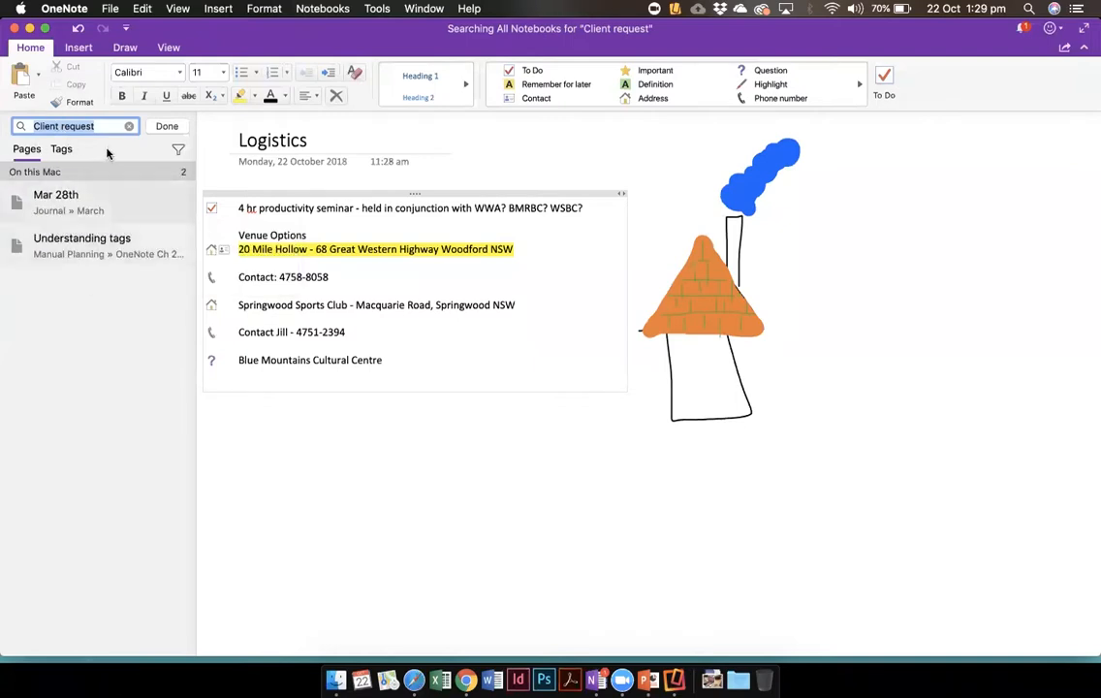
- Search the pages of all notebooks for "PAGE" and look through the results
{"action": "type", "text": "PAGE"}
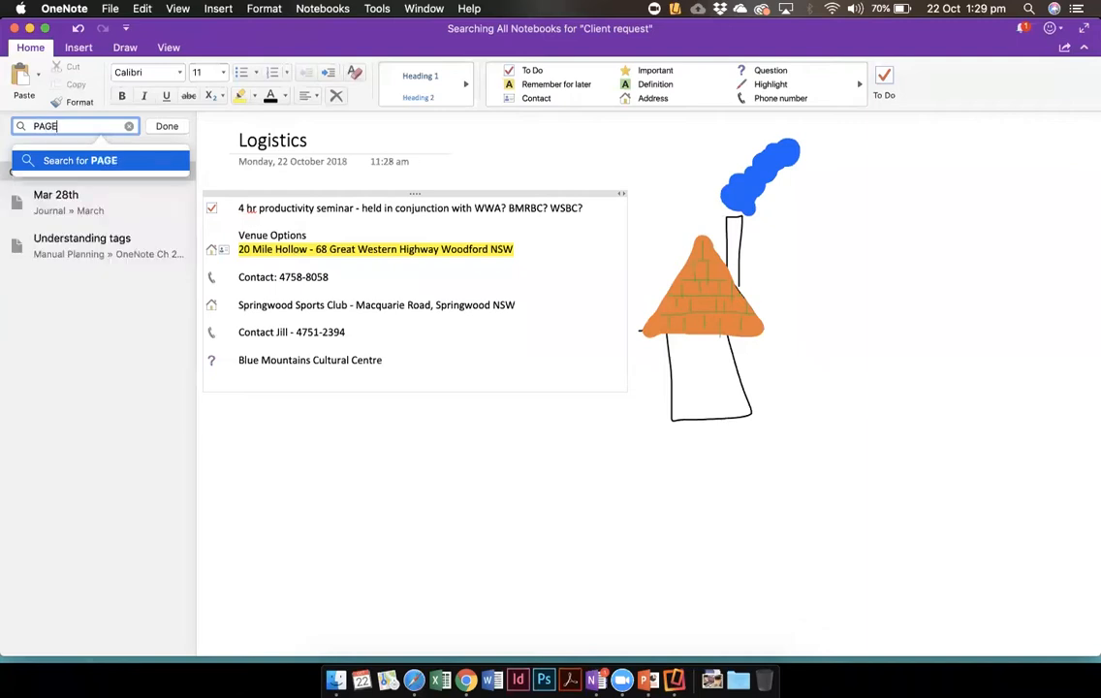
{"action": "key", "text": "Return"}
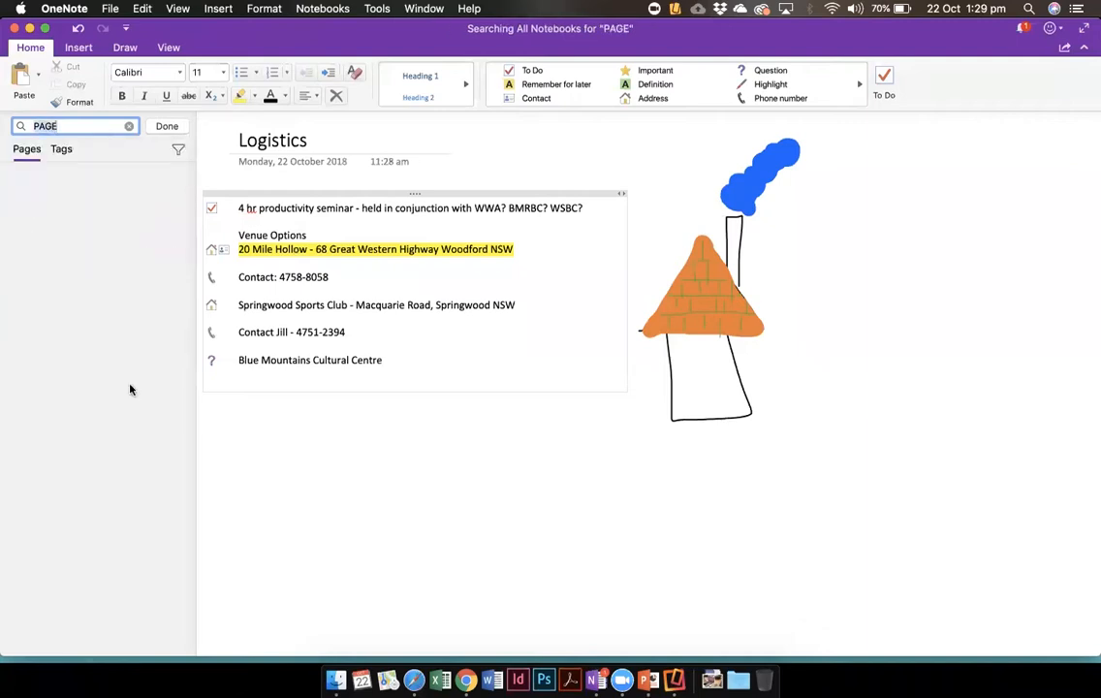
{"action": "scroll", "coordinate": [131, 387], "scroll_direction": "down", "scroll_amount": 8}
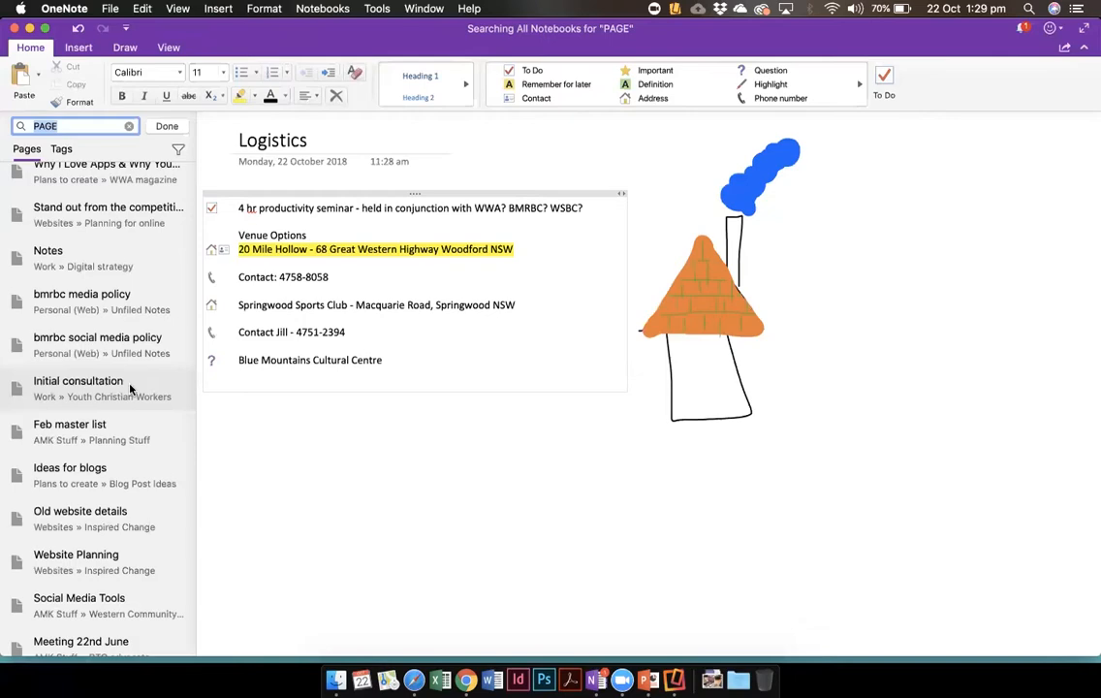
- Switch to the PowerPoint slide show and advance from Using Tags to the Drawing and Handwriting slide
{"action": "key", "text": "super+Tab"}
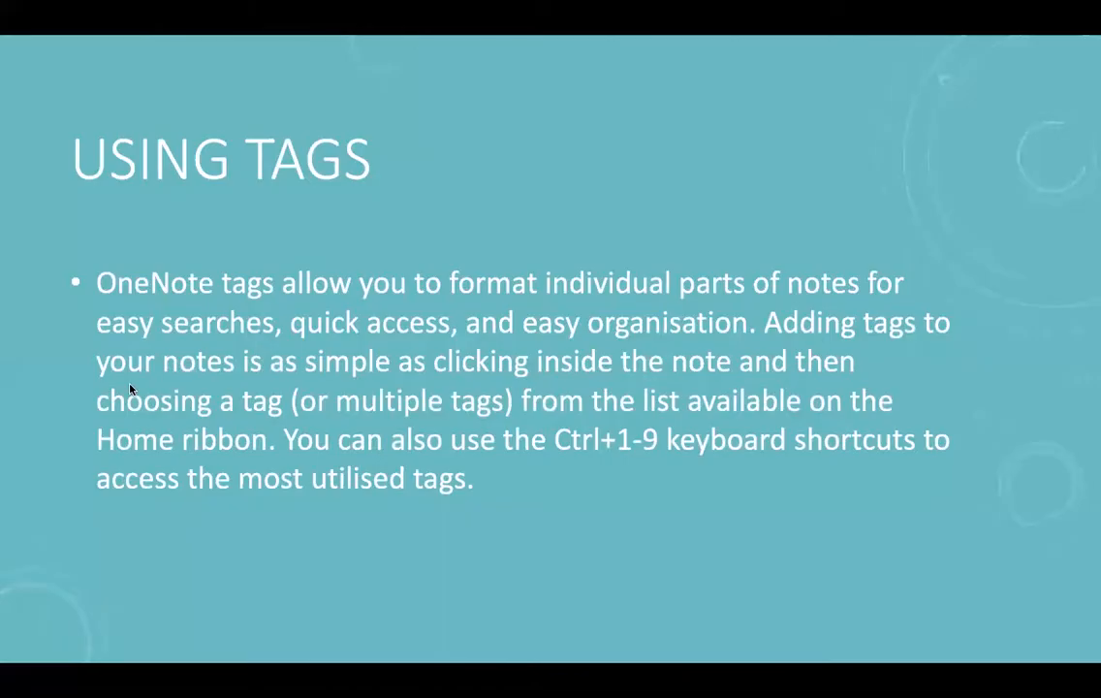
{"action": "key", "text": "Right"}
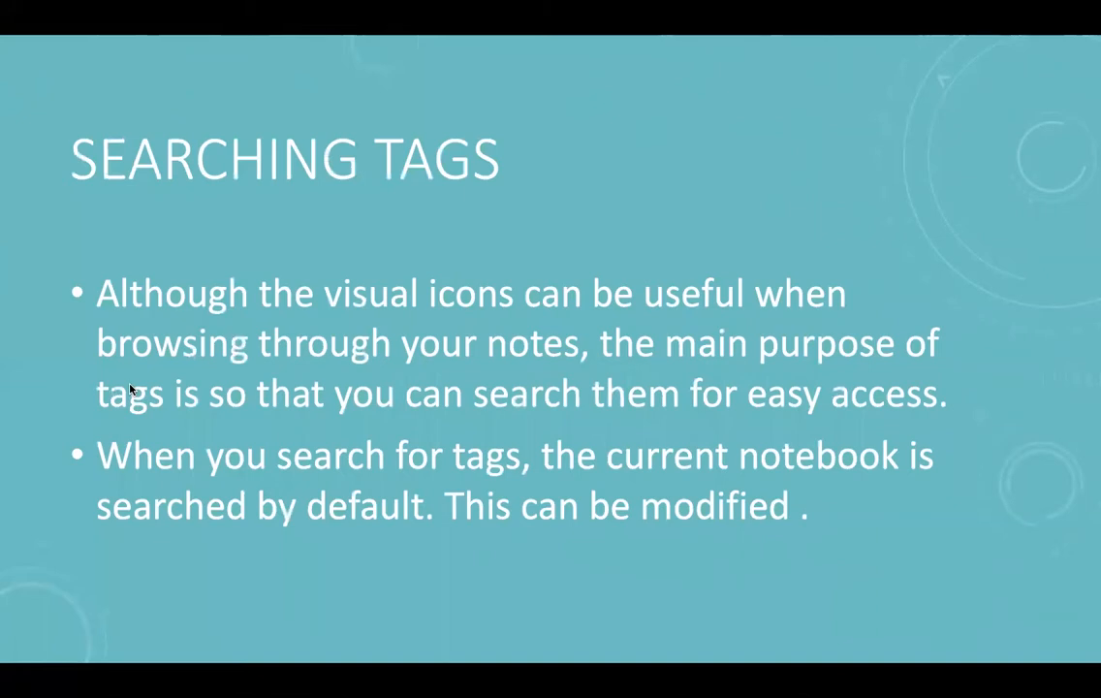
{"action": "key", "text": "Right"}
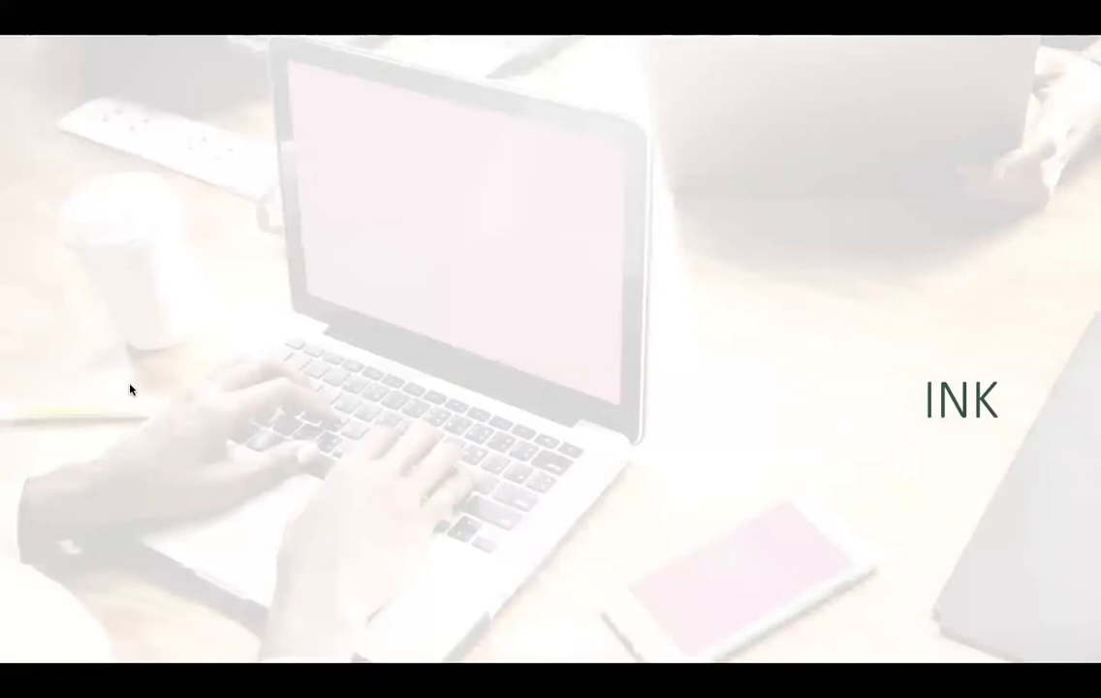
{"action": "key", "text": "Right"}
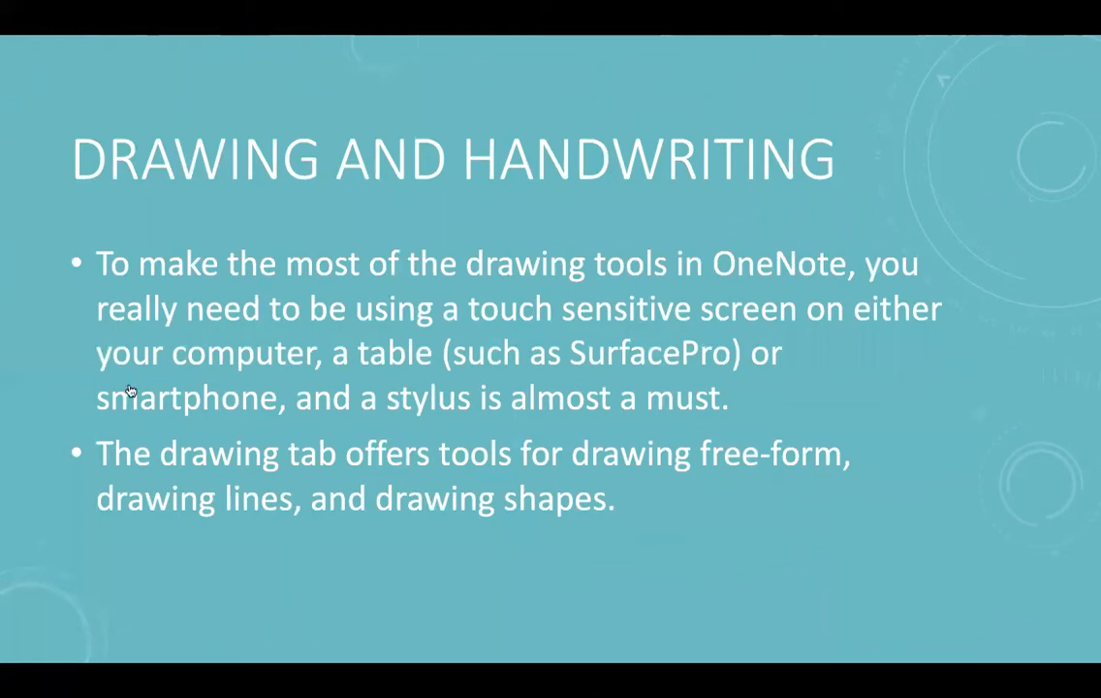
- Switch to the mirrored phone screen showing the drawing tools of the OneNote mobile app
{"action": "key", "text": "super+Tab"}
{"action": "key", "text": "super+Tab"}
{"action": "key", "text": "super+Tab"}
{"action": "key", "text": "super+Tab"}
{"action": "key", "text": "super+Tab"}
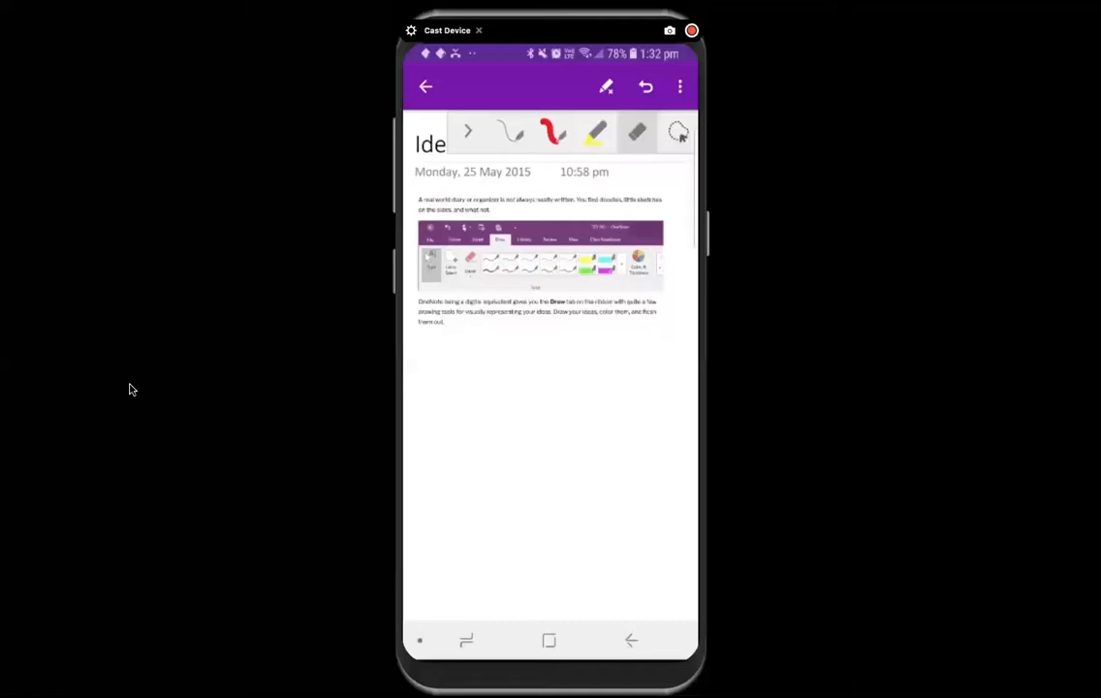
- Return to OneNote on the Mac, draw freehand orange 5 mm marker strokes beside the house sketch, and restore text mode
{"action": "key", "text": "super+Tab"}
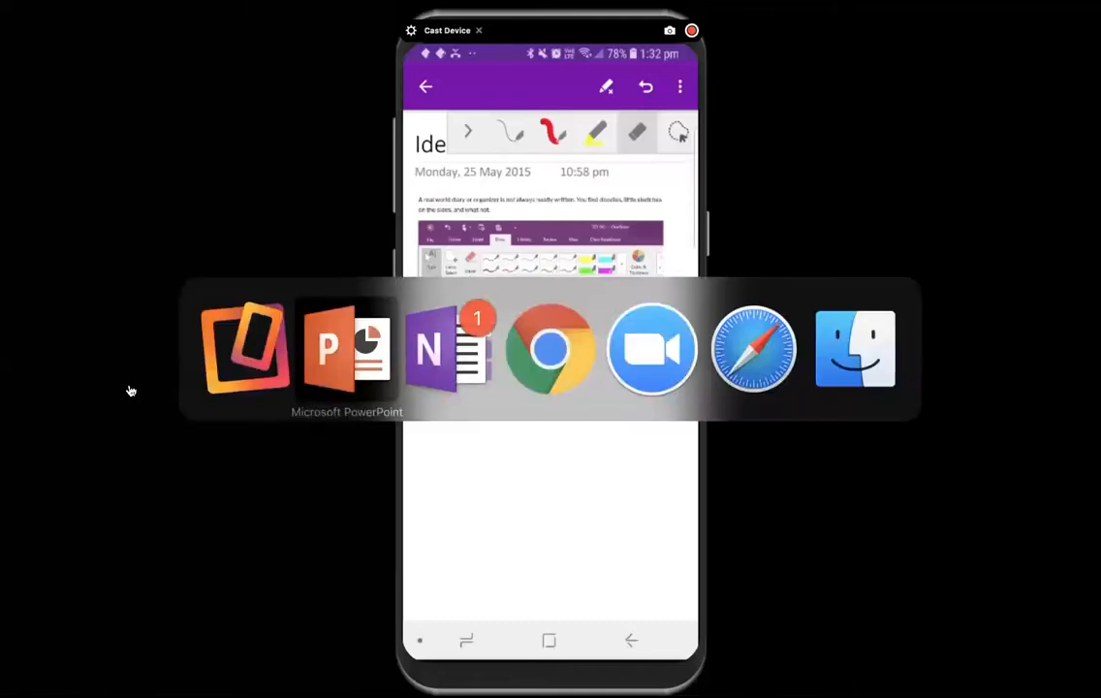
{"action": "key", "text": "super+Tab"}
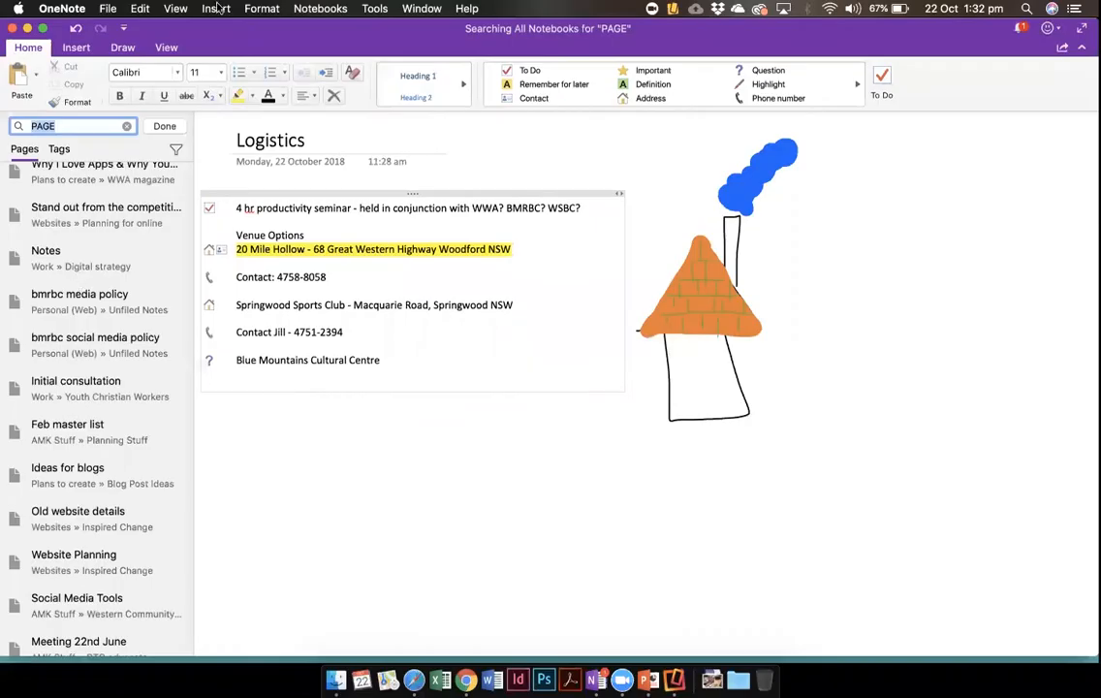
{"action": "left_click", "coordinate": [124, 48]}
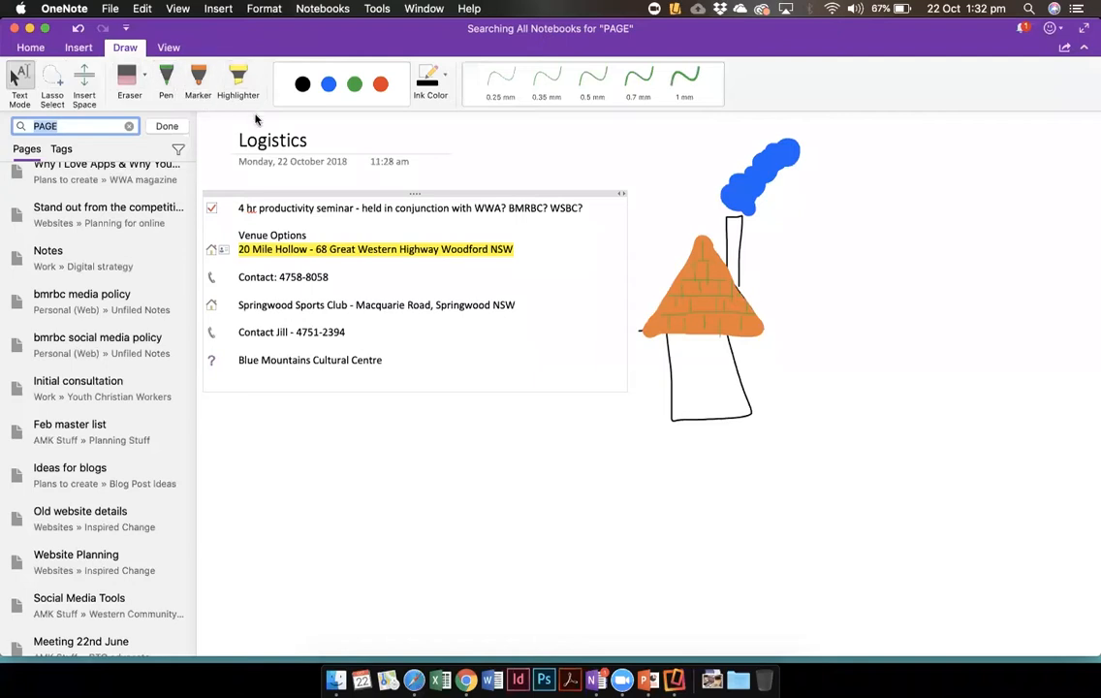
{"action": "left_click", "coordinate": [198, 77]}
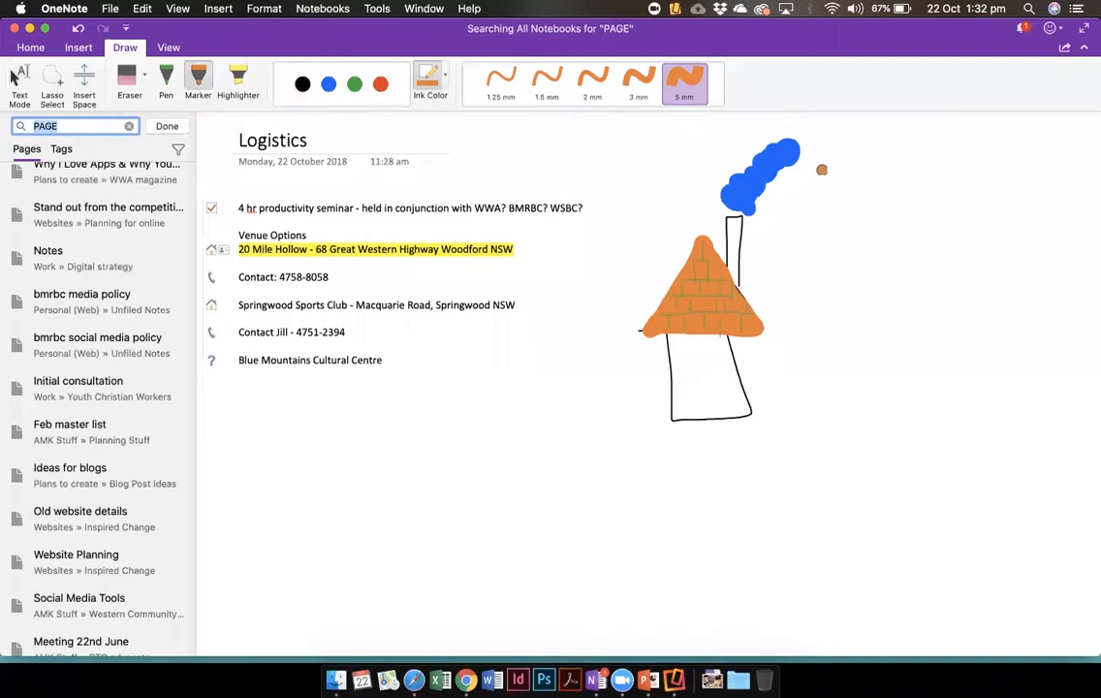
{"action": "mouse_move", "coordinate": [770, 205]}
{"action": "left_mouse_down"}
{"action": "mouse_move", "coordinate": [809, 172]}
{"action": "mouse_move", "coordinate": [837, 213]}
{"action": "mouse_move", "coordinate": [822, 226]}
{"action": "left_mouse_up"}
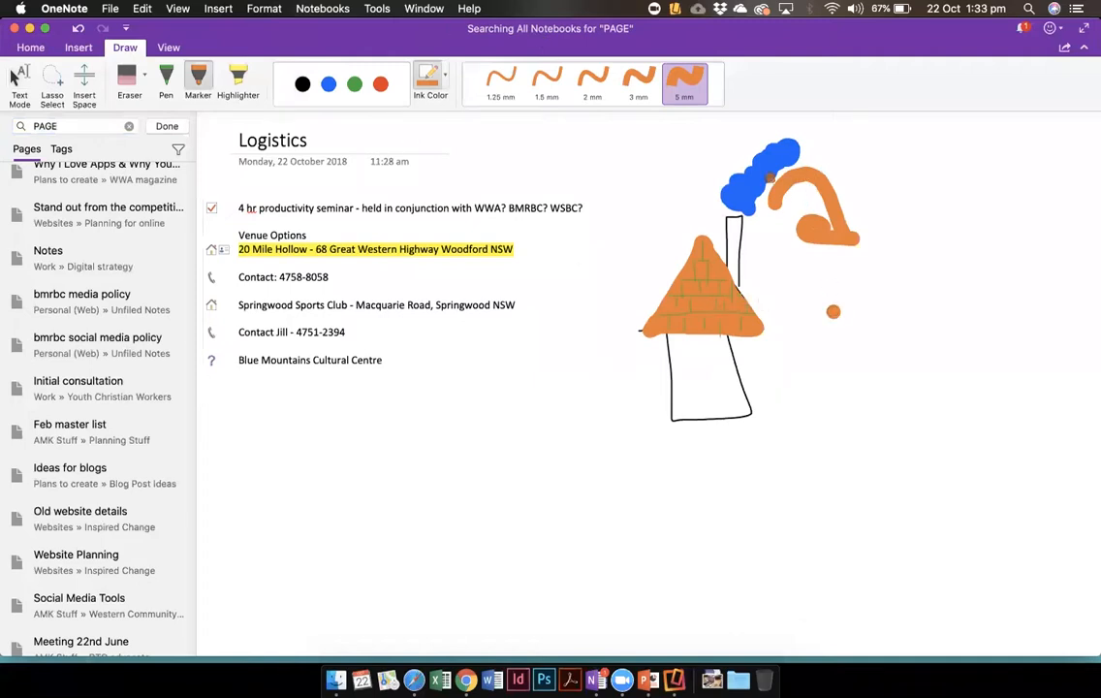
{"action": "left_click", "coordinate": [19, 77]}
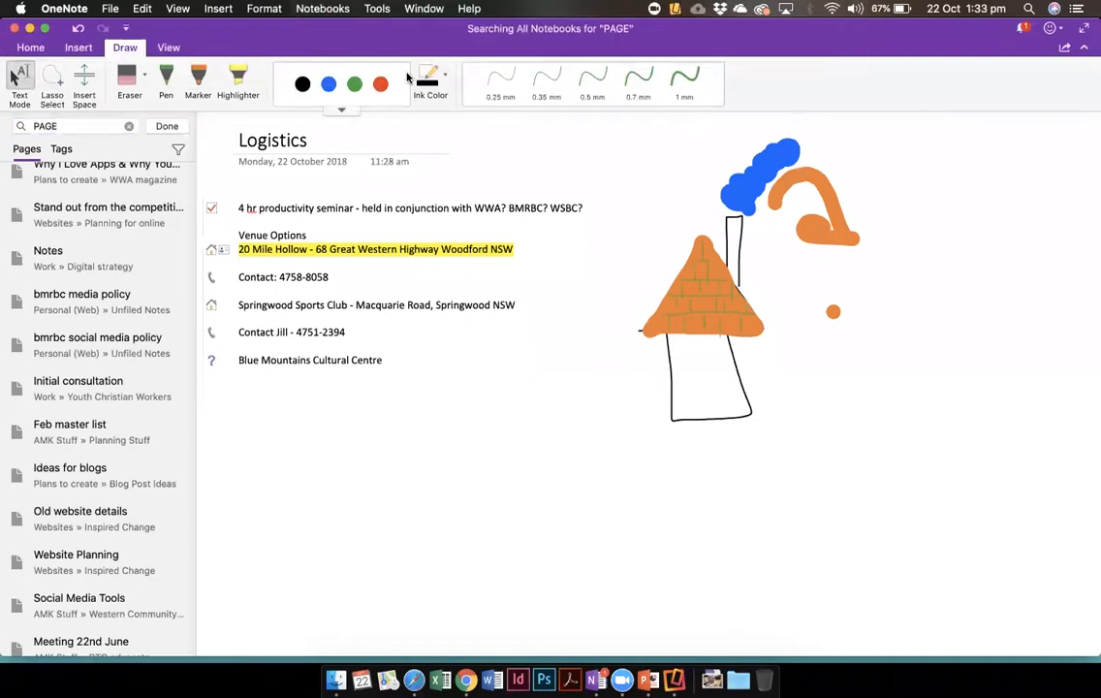
- Switch to the PowerPoint slide show and advance to the Mix Media slide
{"action": "key", "text": "super+Tab"}
{"action": "key", "text": "super+Tab"}
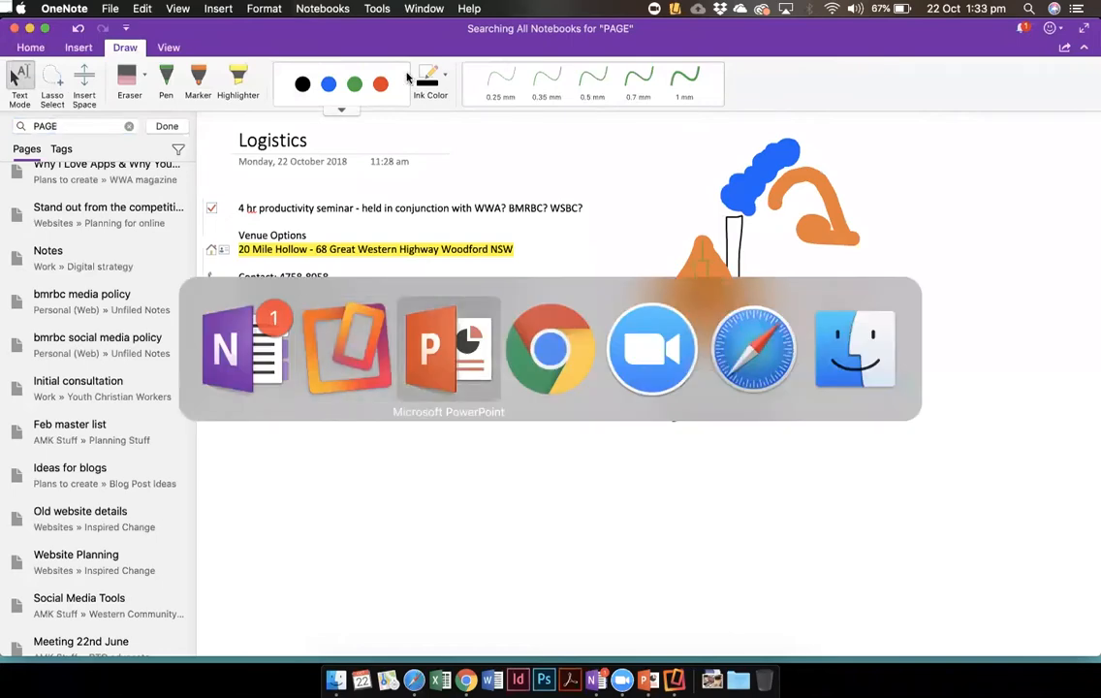
{"action": "key", "text": "Right"}
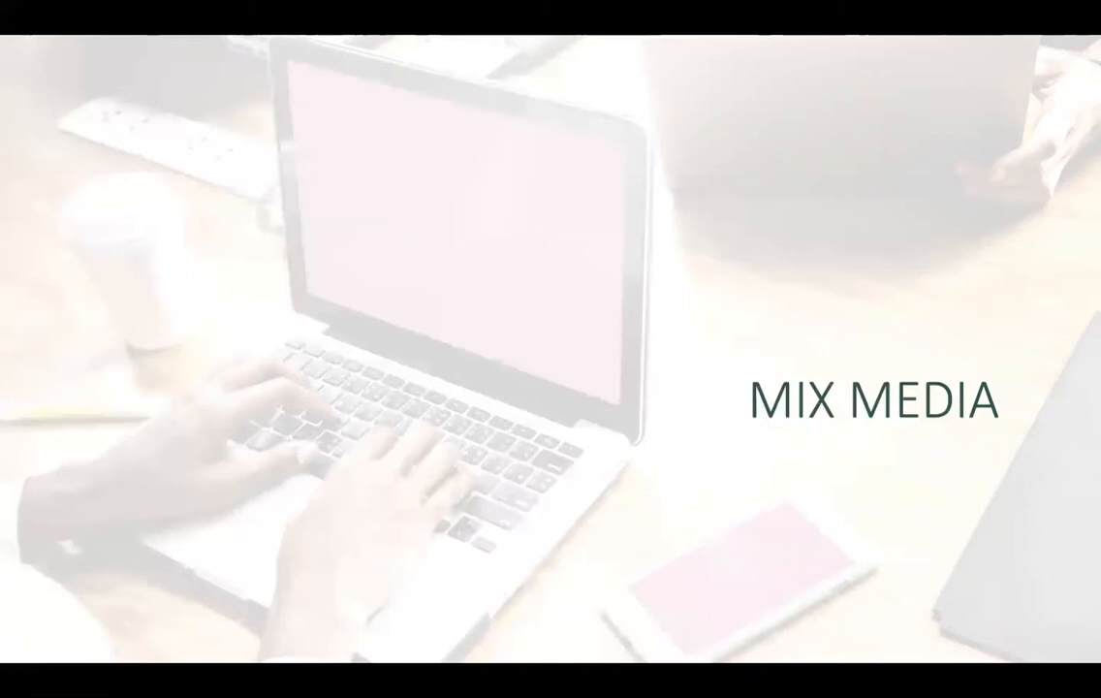
- Return to OneNote, open the Audio Recording page in the notes and ideas section, and start an audio recording there
{"action": "key", "text": "super+Tab"}
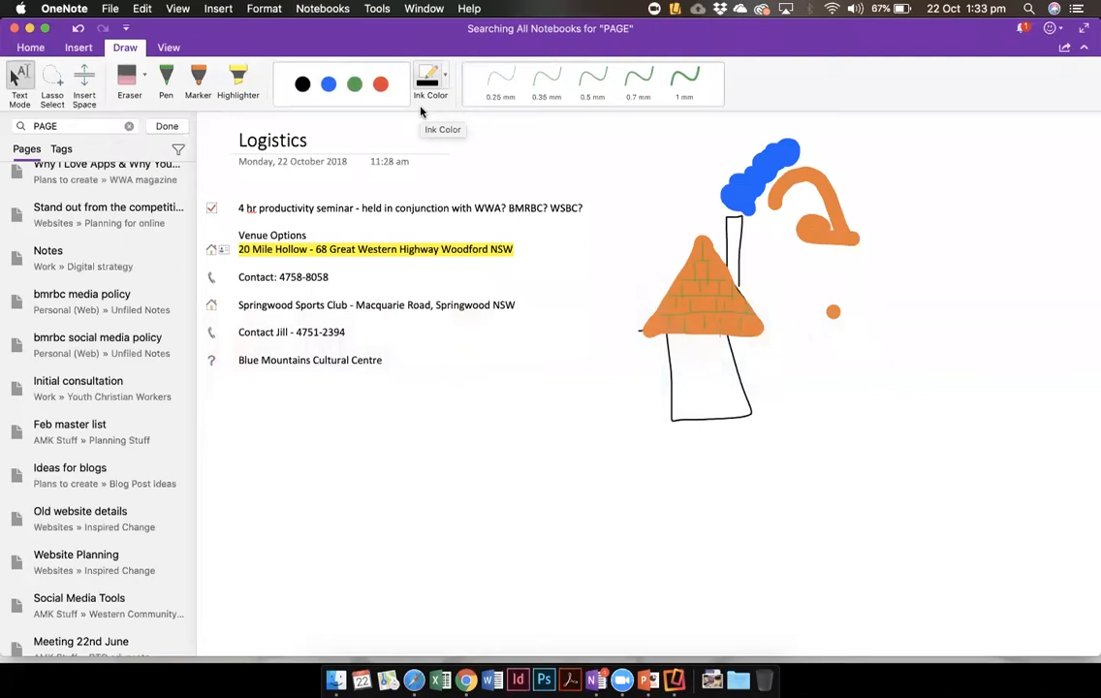
{"action": "left_click", "coordinate": [156, 128]}
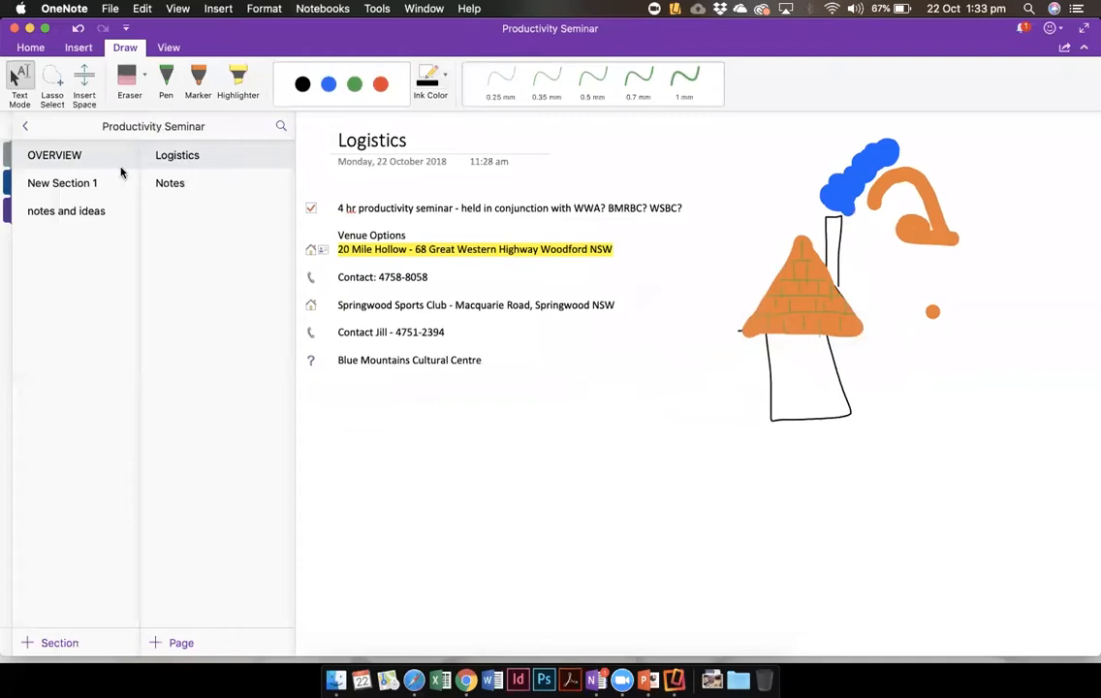
{"action": "left_click", "coordinate": [87, 222]}
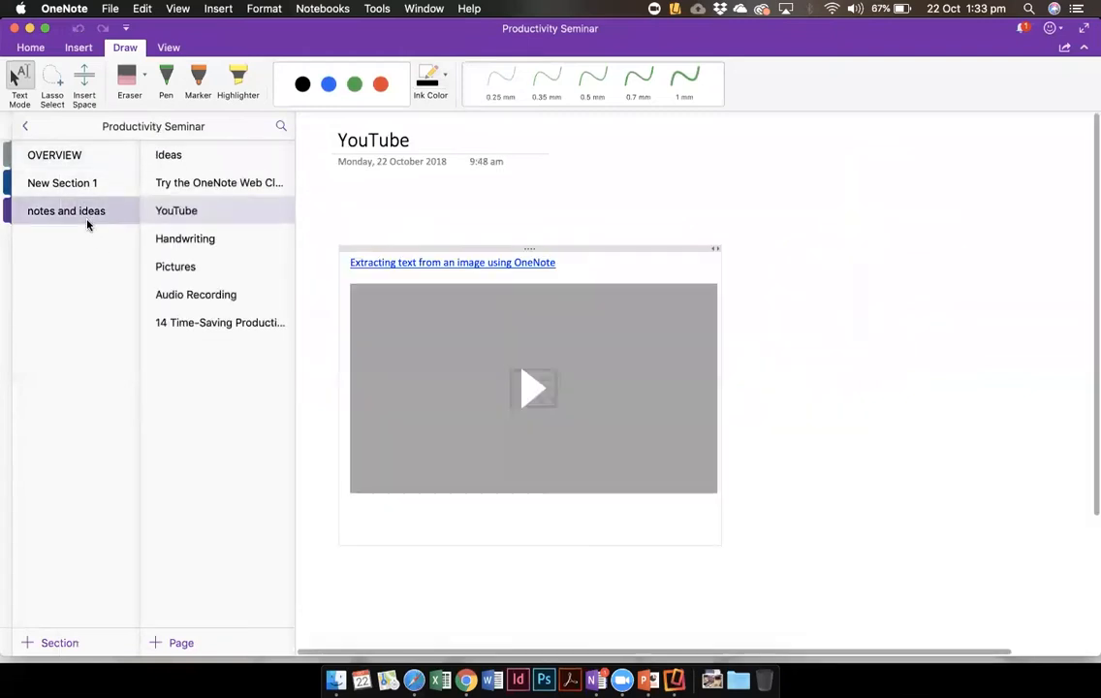
{"action": "left_click", "coordinate": [194, 296]}
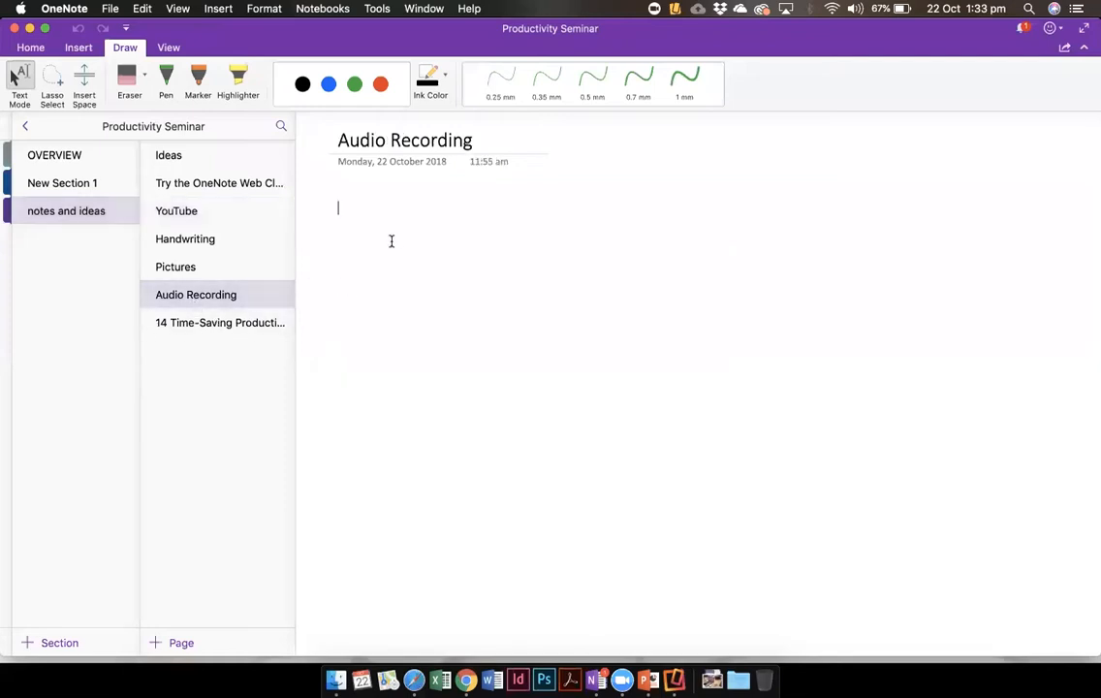
{"action": "left_click", "coordinate": [82, 49]}
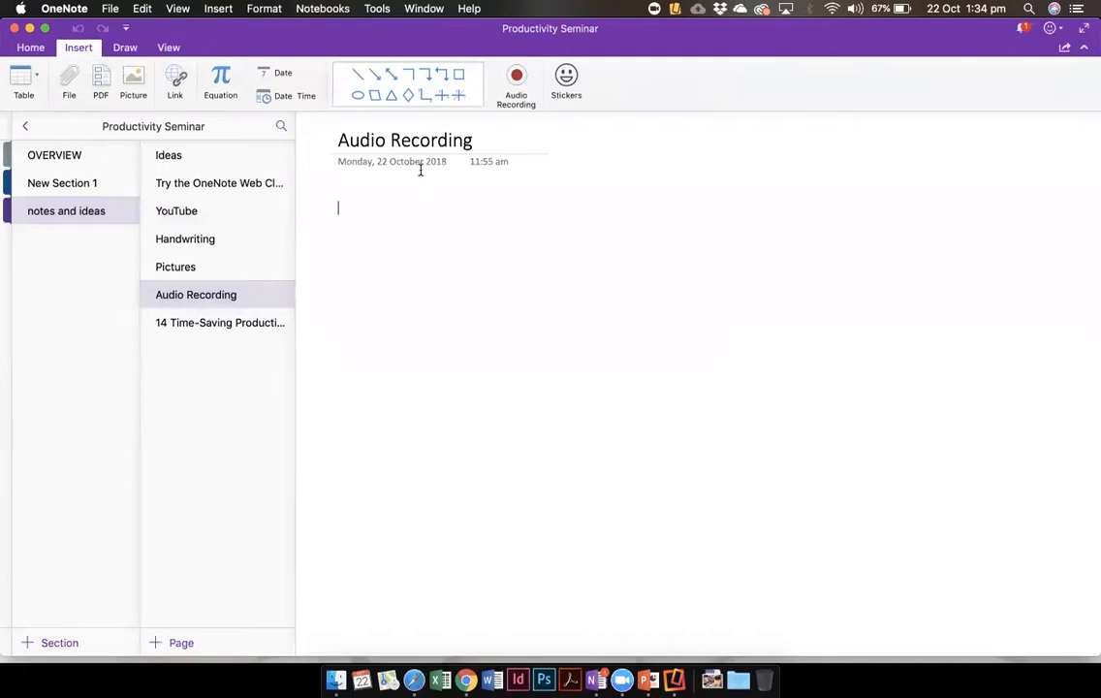
{"action": "left_click", "coordinate": [513, 89]}
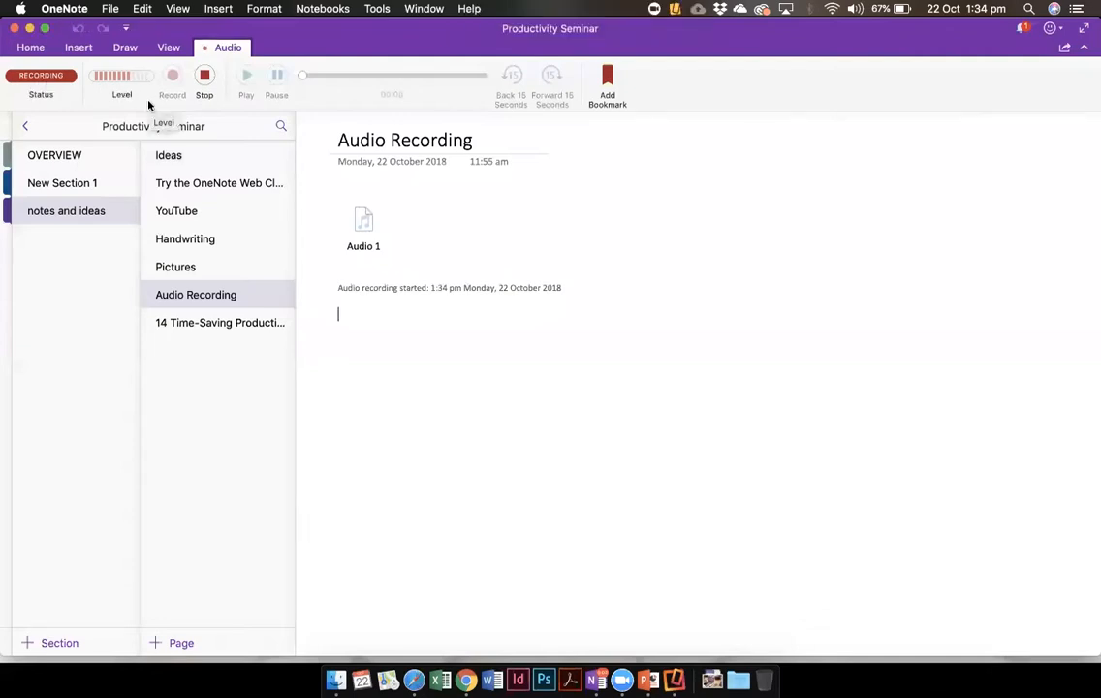
- Stop the running audio recording and start a second recording on the Audio Recording page
{"action": "left_click", "coordinate": [204, 78]}
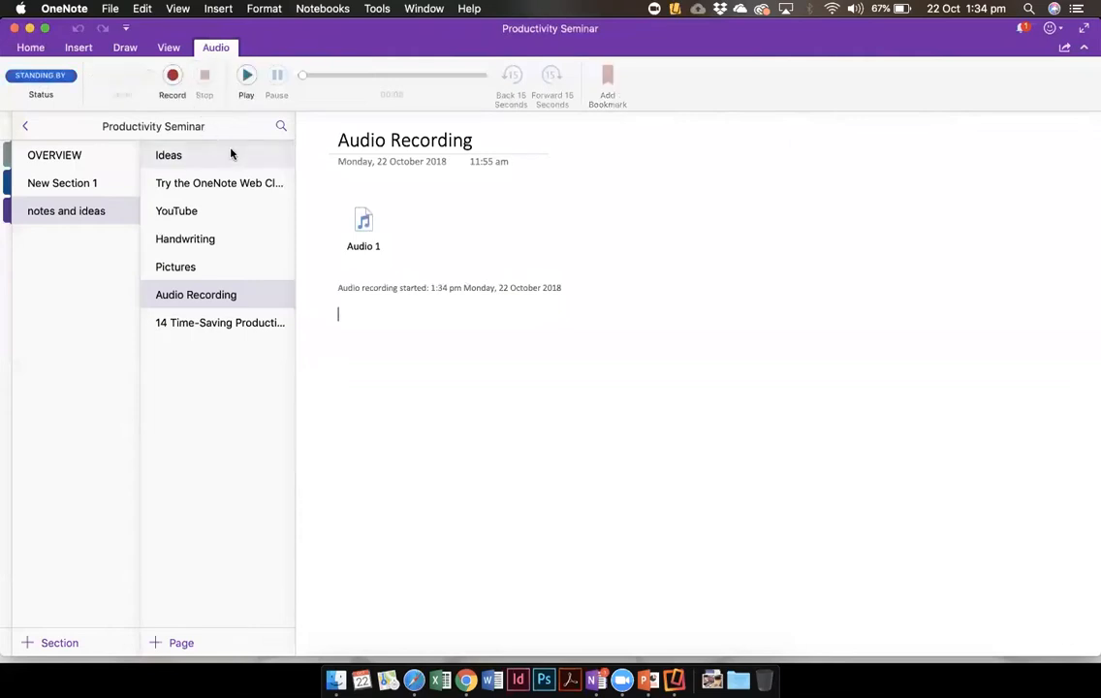
{"action": "left_click", "coordinate": [172, 77]}
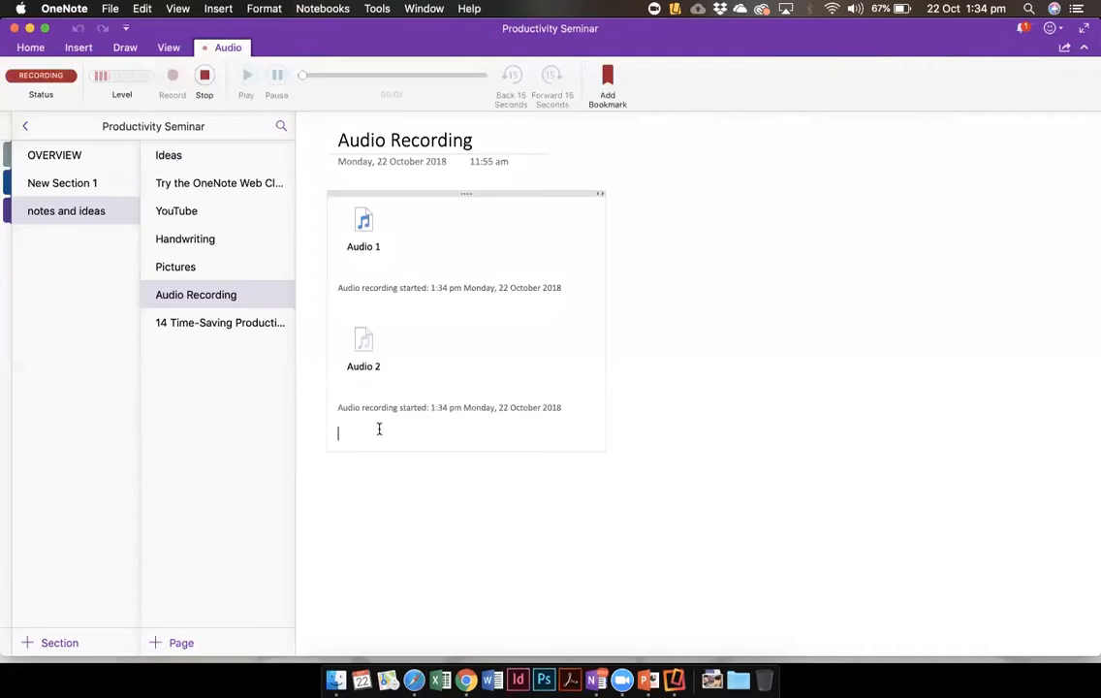
- While the second recording runs, enter several lines of random uppercase filler text as notes, starting with "HGHFGYBF HVKHGFY"
{"action": "type", "text": "HGHFGYGF HVKHGFY FUHF "}
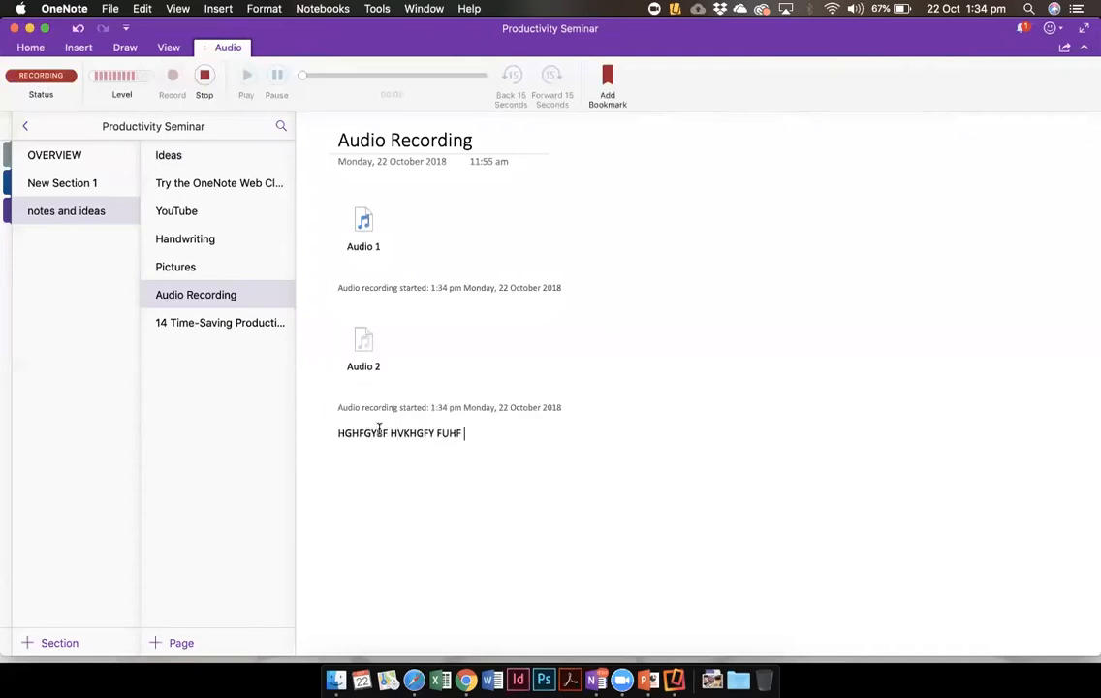
{"action": "type", "text": "UYTDF YKV GHJ VUYT FFLUY HJVKGFIYTF UY"}
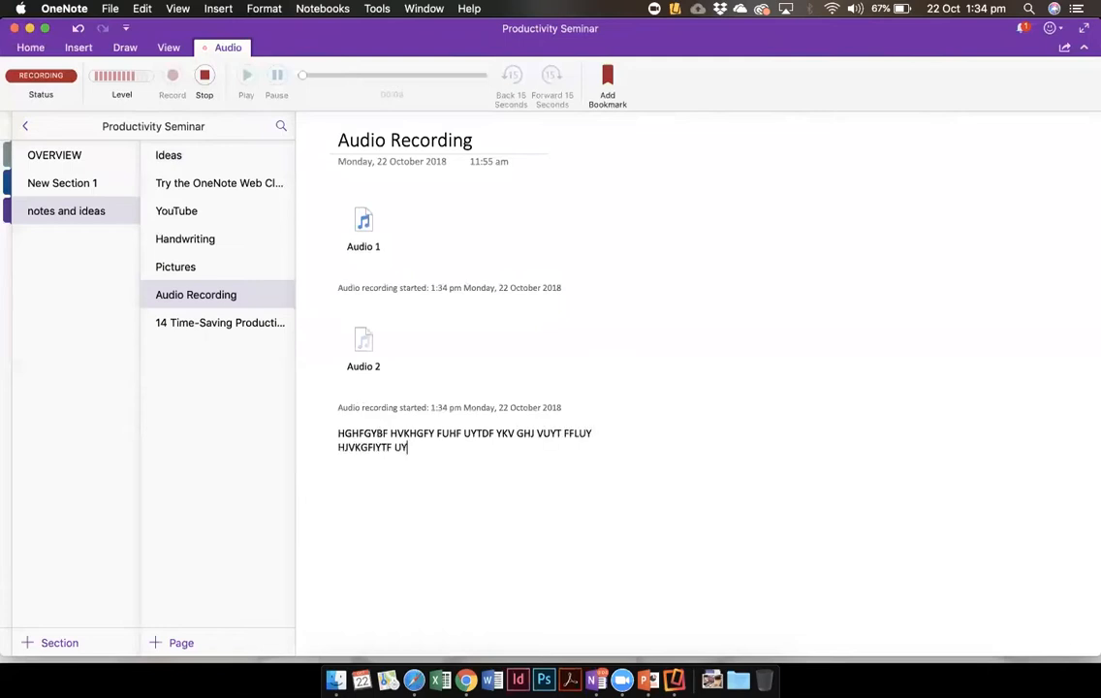
{"action": "type", "text": "GHGVCIYTFJH VYFDYTVJBCYRDUYVBJCYRD OLHJVHG"}
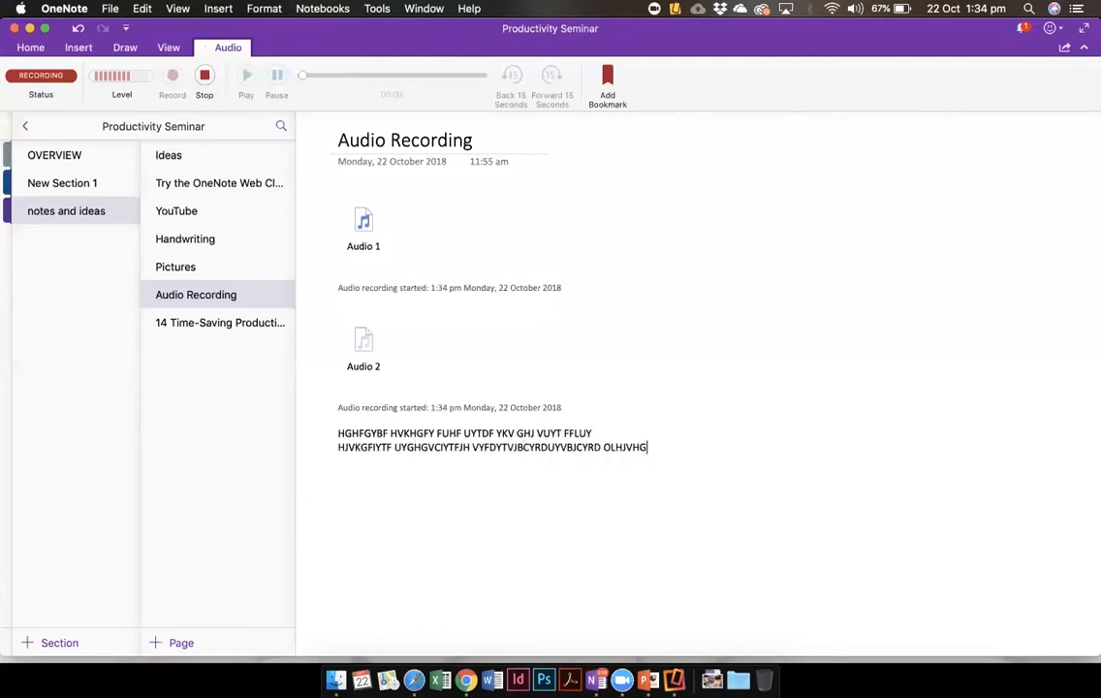
{"action": "type", "text": "DITYC V HBV GHFIYTF UYHGVHGCFO7TF JHV JHFIUYH"}
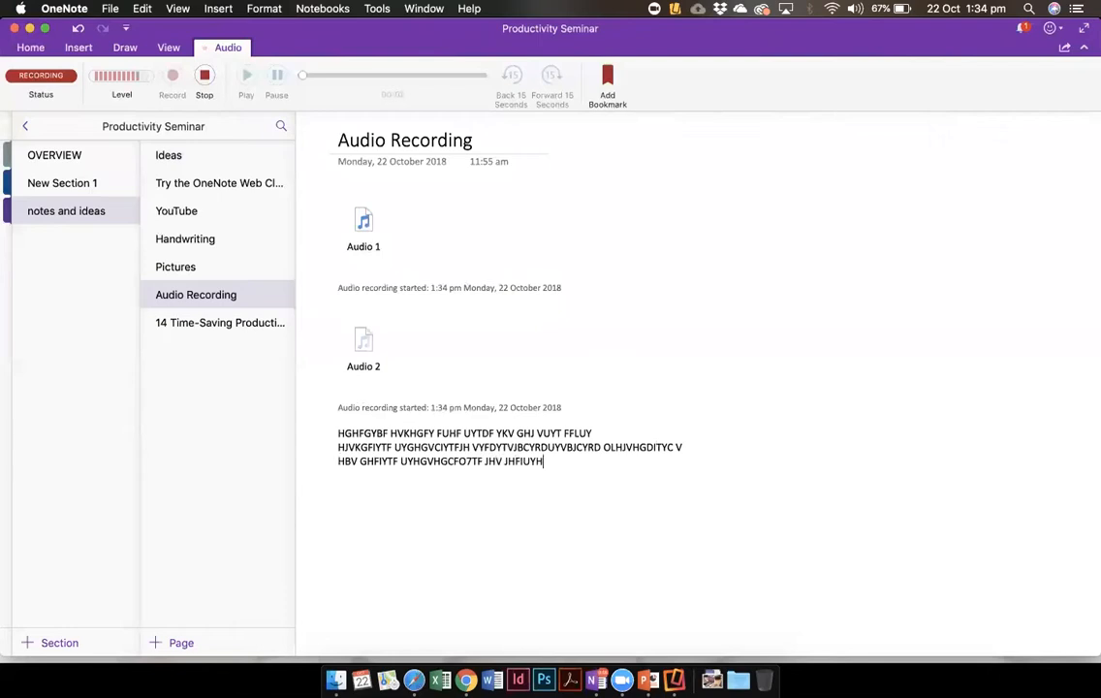
{"action": "type", "text": "V JHV7T F UYHV JHV UITYF UHV HV GYF"}
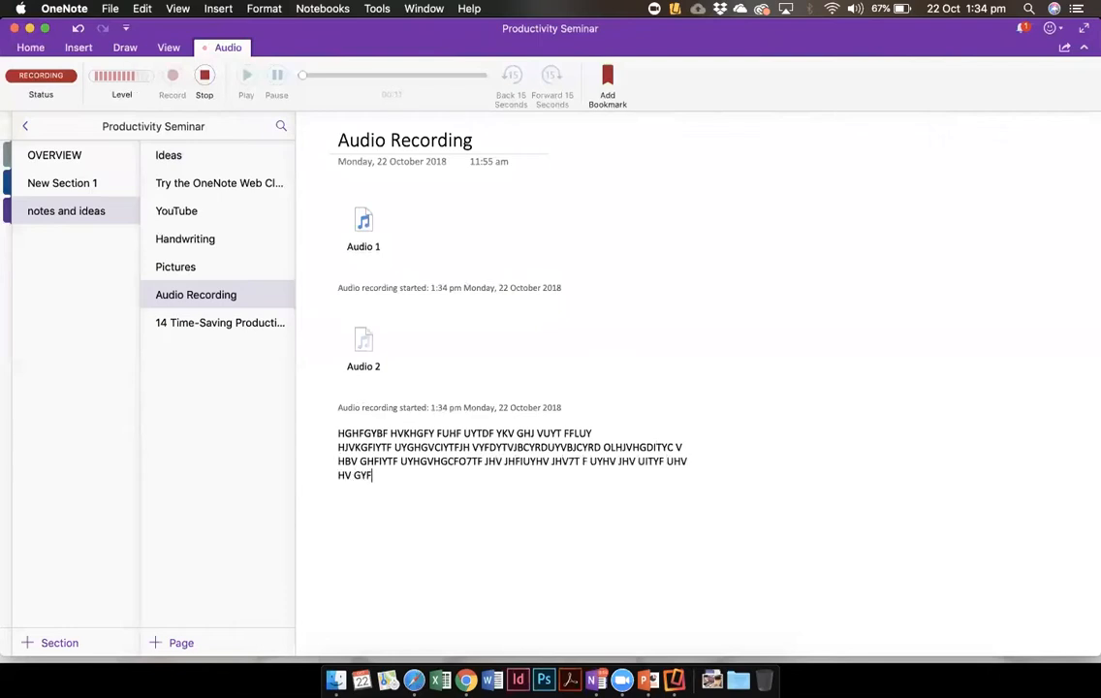
{"action": "type", "text": "YTFVHJVUYVLJHVJGHUVFUTYVUYFUHVUGCFTVUHVUYTFTCV"}
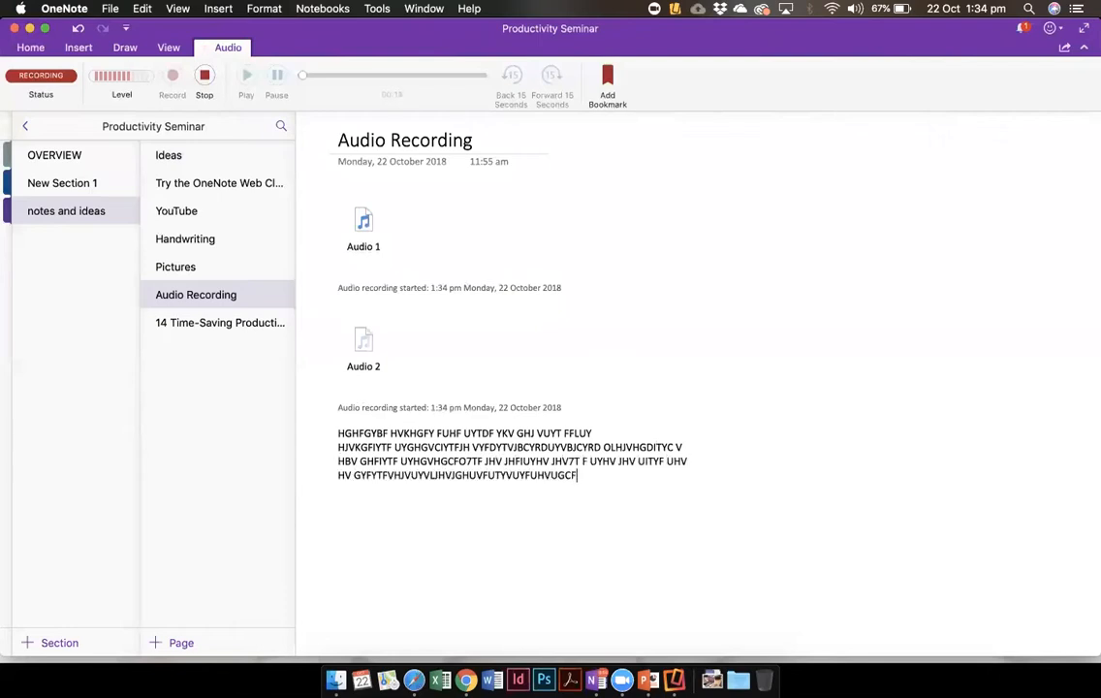
{"action": "key", "text": "Return"}
{"action": "type", "text": "HJVGFYITFDYUVJN "}
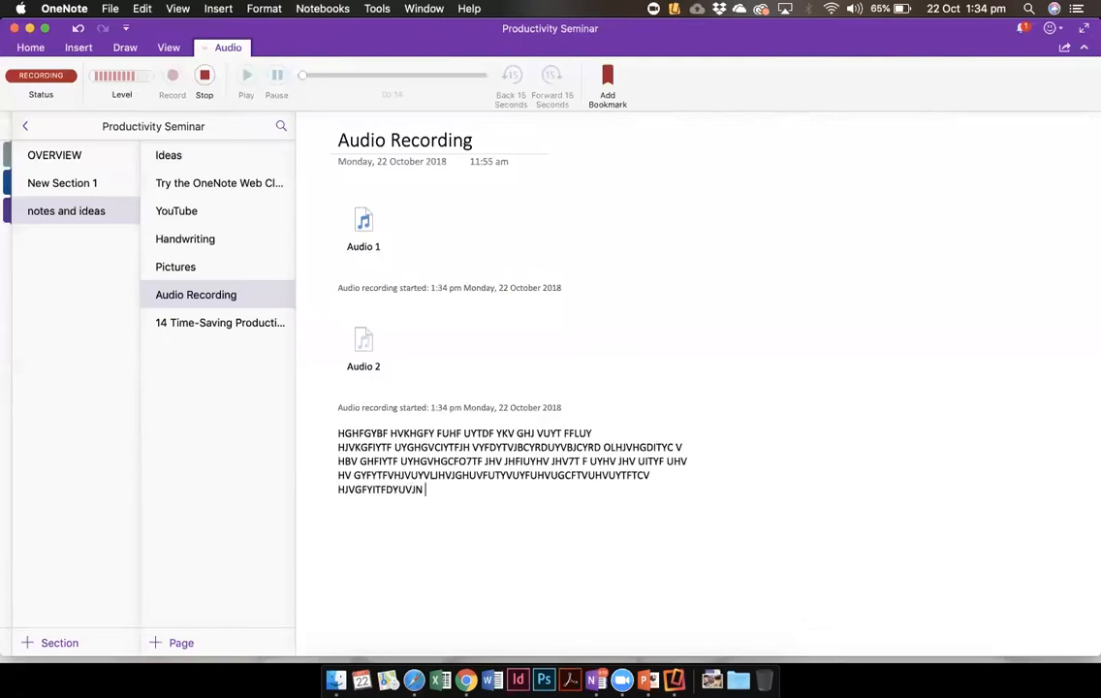
{"action": "type", "text": "JHLF7T6FUYHVBVCYTDIFJHVGFIUTFJH"}
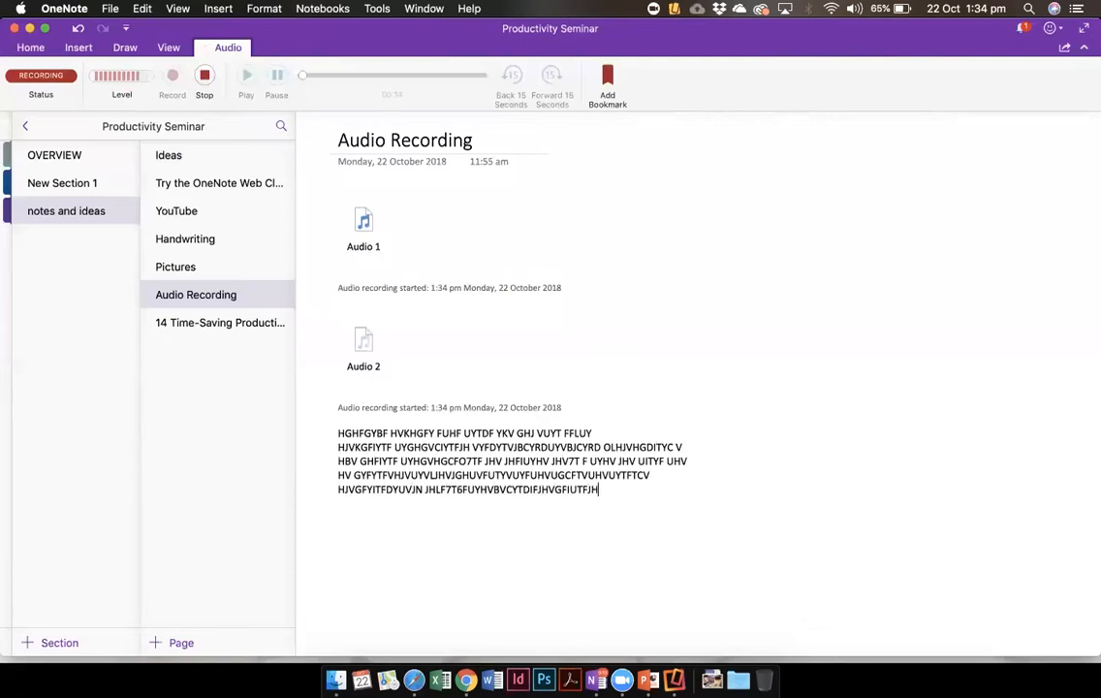
{"action": "type", "text": "VUGF7O6FUIGBJHBVTDO"}
{"action": "key", "text": "Return"}
{"action": "type", "text": "VKHGF"}
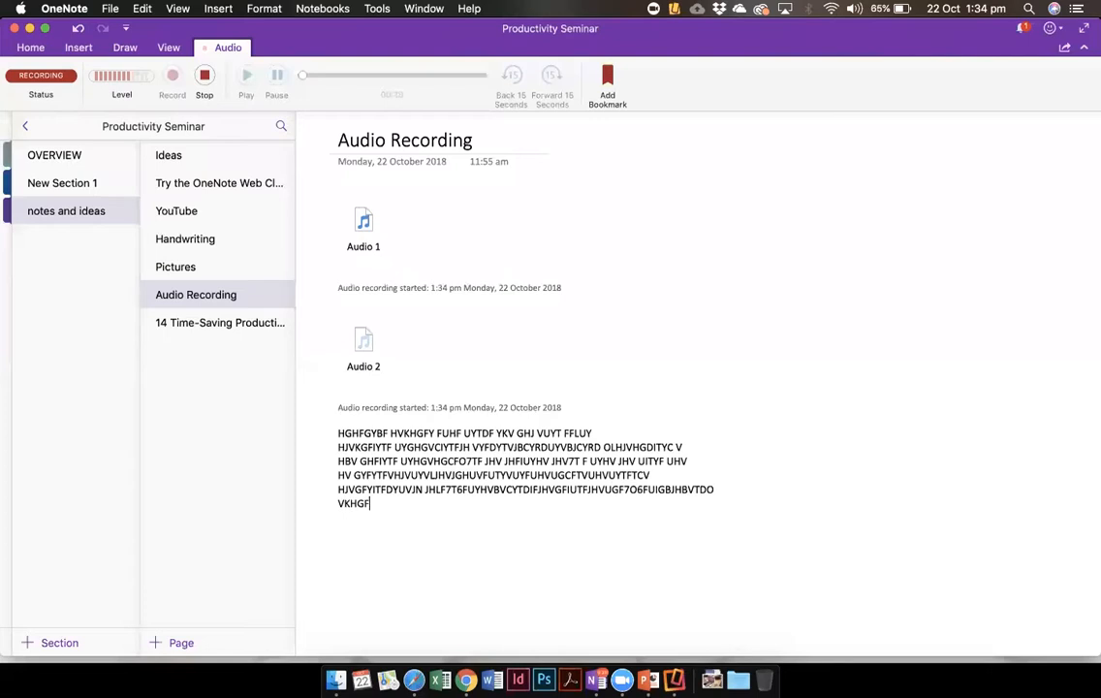
{"action": "type", "text": "IYTFLUBJHFUOFHVLUYFHVJHFYVBJHVF"}
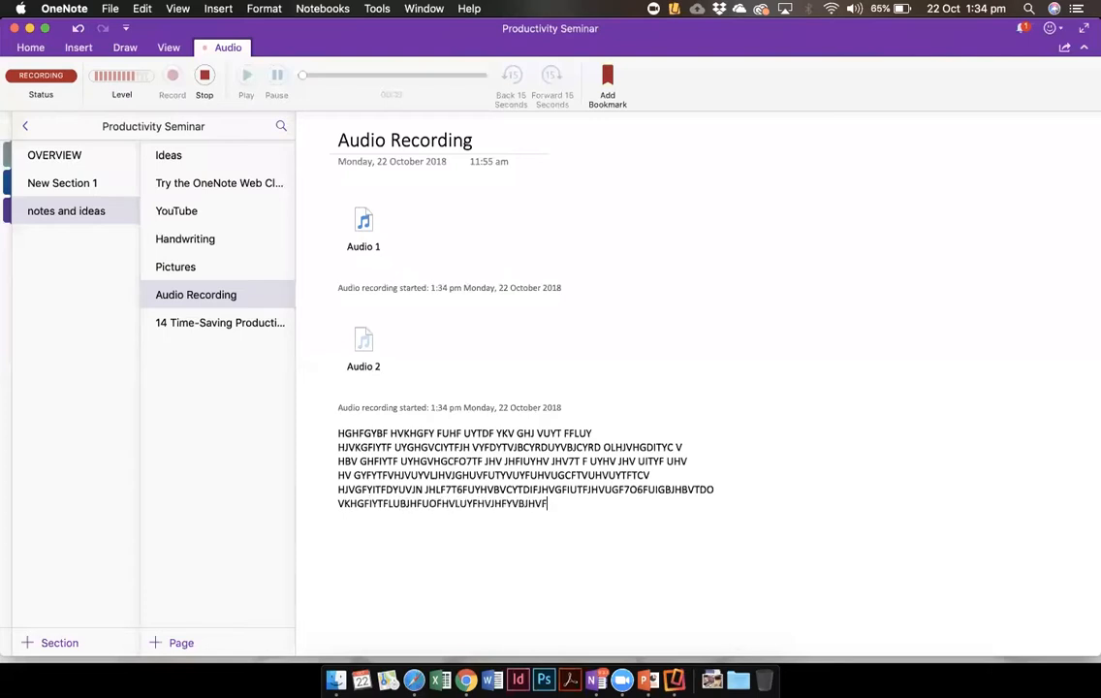
{"action": "type", "text": "YRTDIYTGJKHVBJHLFOUYGKHJVLIYF8G"}
{"action": "key", "text": "Return"}
{"action": "type", "text": "VLUYFO76FHVYLUFO6RFUYHVJHGCFUFG"}
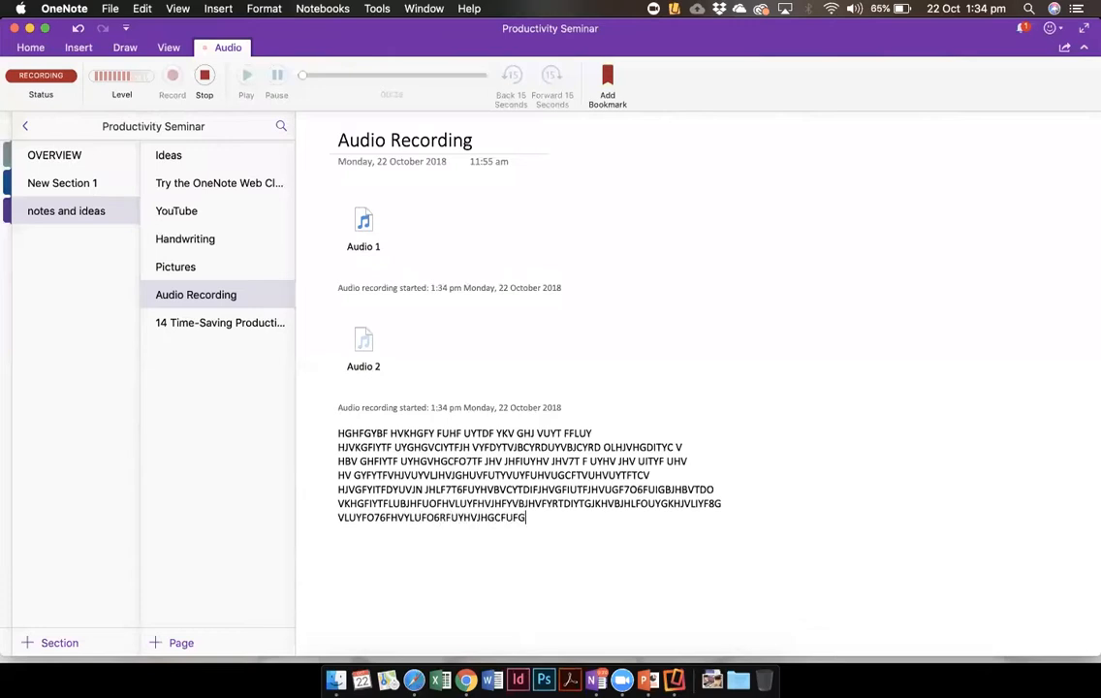
{"action": "type", "text": "JVLGKJB;KJGBKJBIUFGFV"}
{"action": "key", "text": "Return"}
{"action": "type", "text": "FDIYTFJHVJVFUYFUL"}
{"action": "key", "text": "Return"}
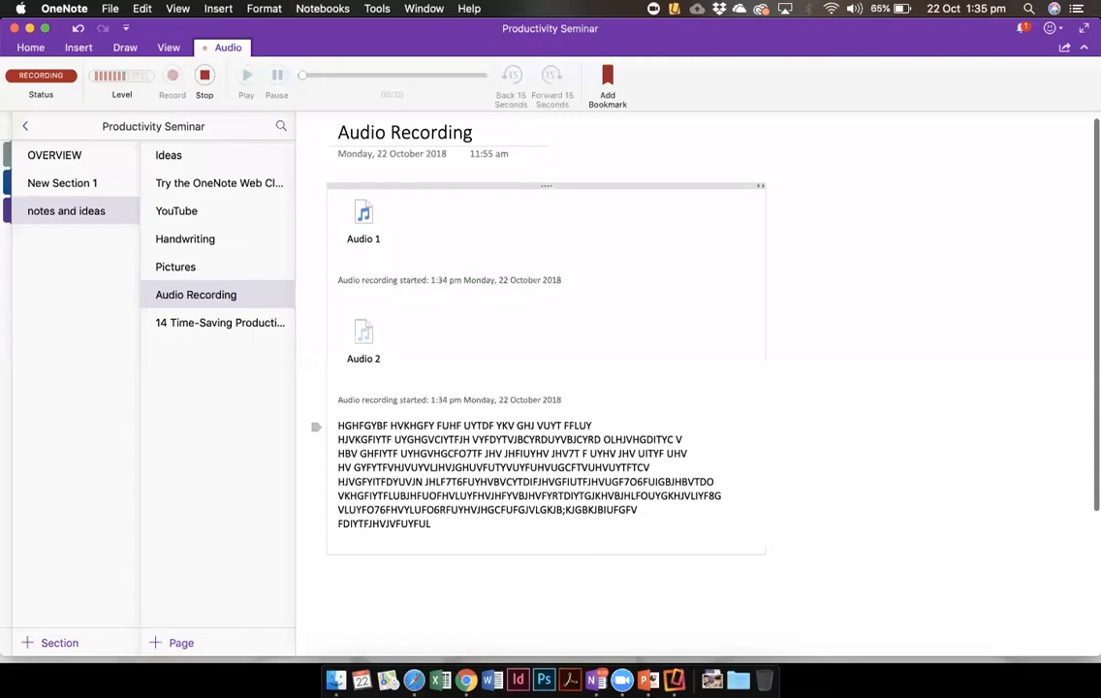
- Add the line "BLUE ONE" to the notes and stop the second audio recording
{"action": "type", "text": "BLUE "}
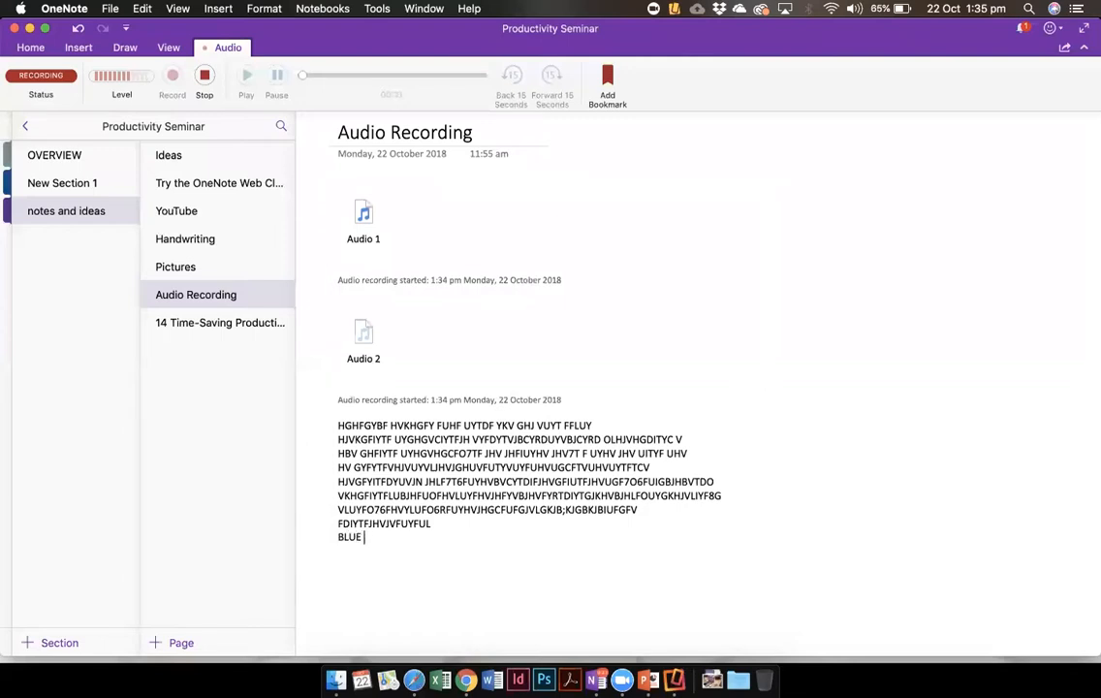
{"action": "type", "text": "ONE"}
{"action": "key", "text": "Return"}
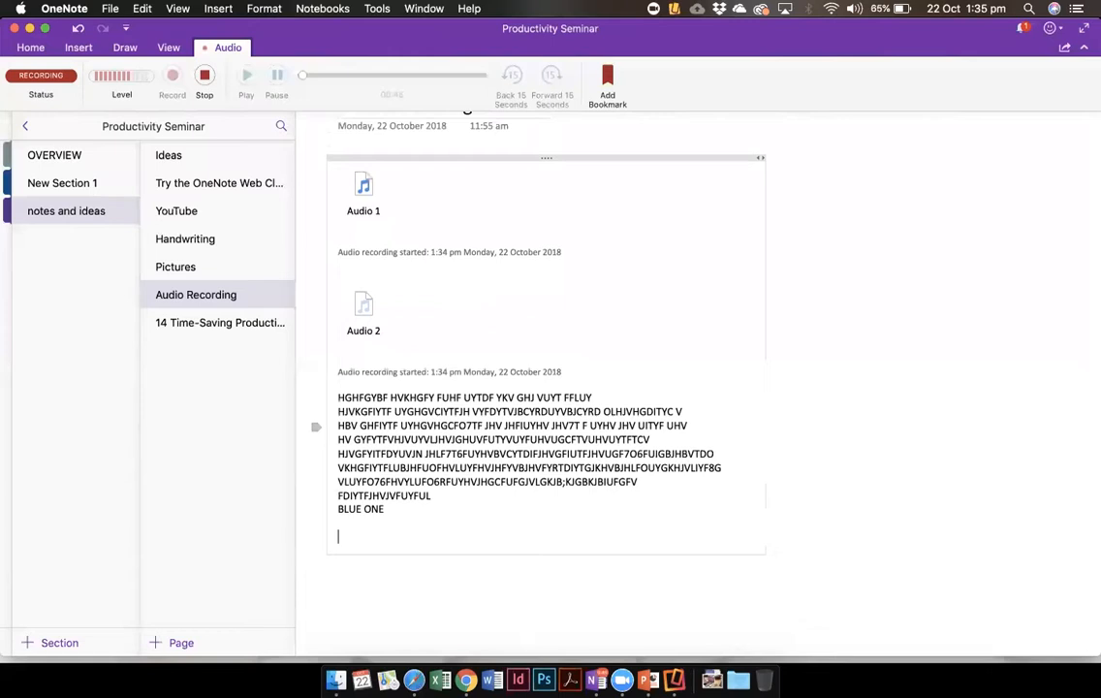
{"action": "left_click", "coordinate": [197, 78]}
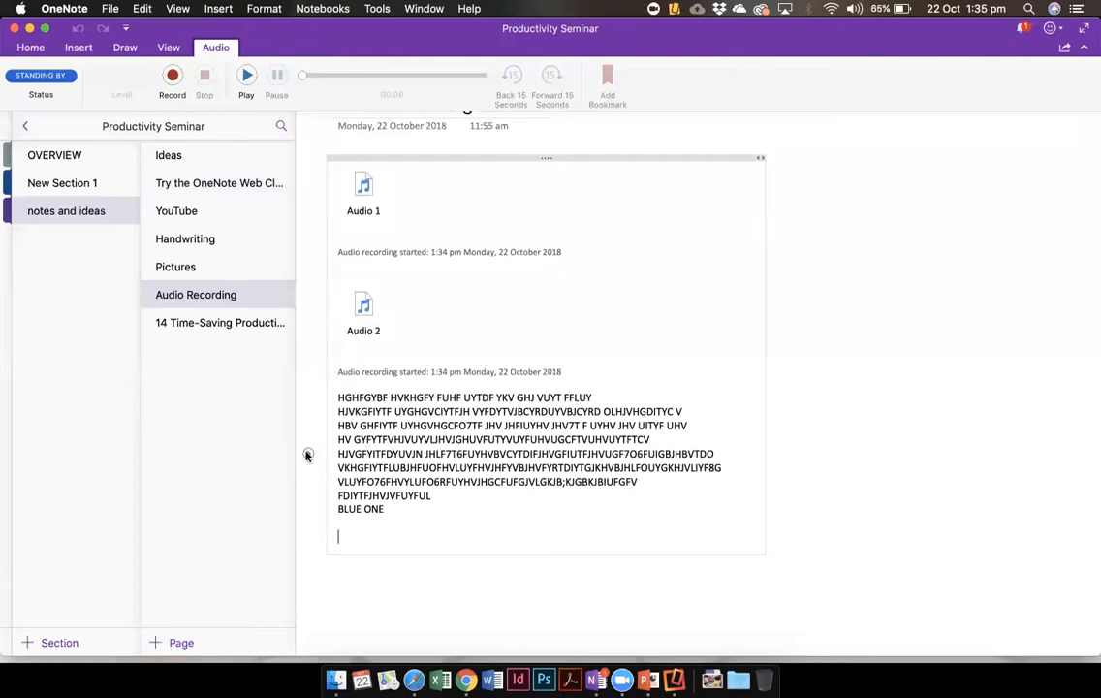
- Play the second recording from the note line starting "HJVGFYITF", pause it, and examine the playback markers beside all note lines
{"action": "left_click", "coordinate": [384, 453]}
{"action": "left_click", "coordinate": [309, 453]}
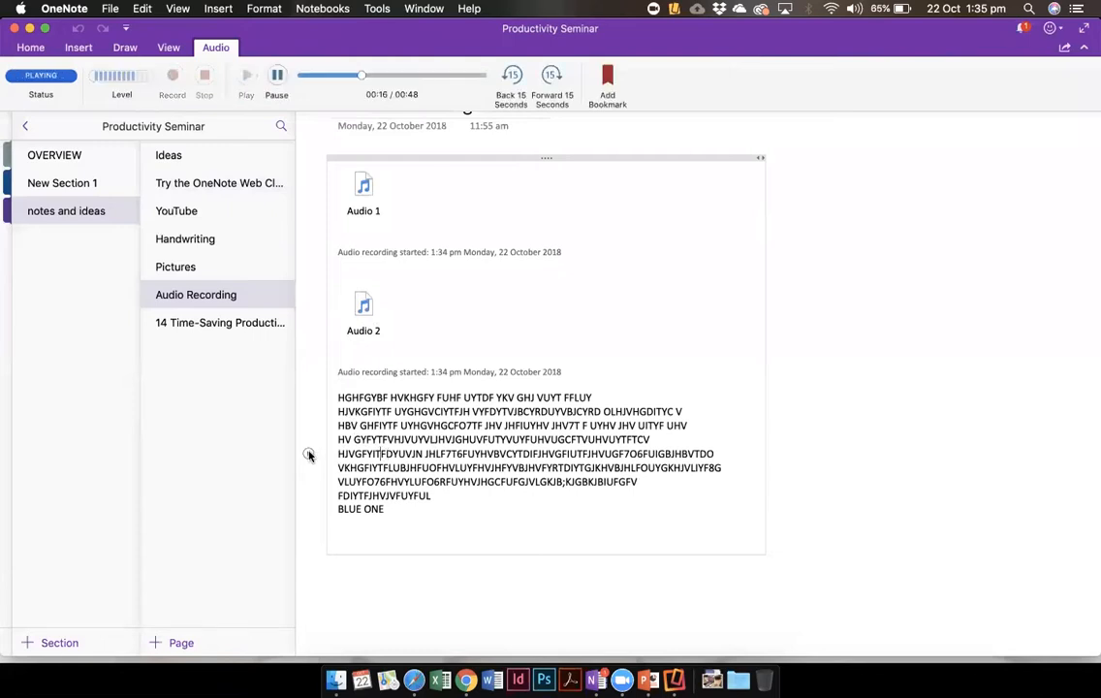
{"action": "left_click", "coordinate": [280, 83]}
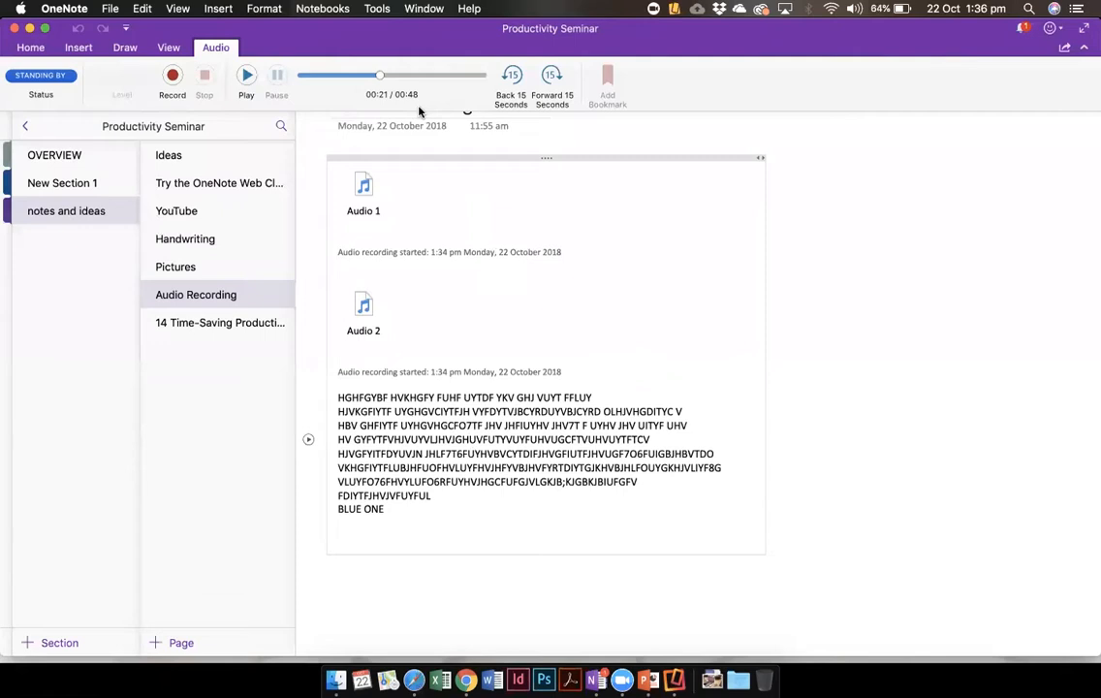
{"action": "left_click_drag", "start_coordinate": [405, 511], "coordinate": [341, 399]}
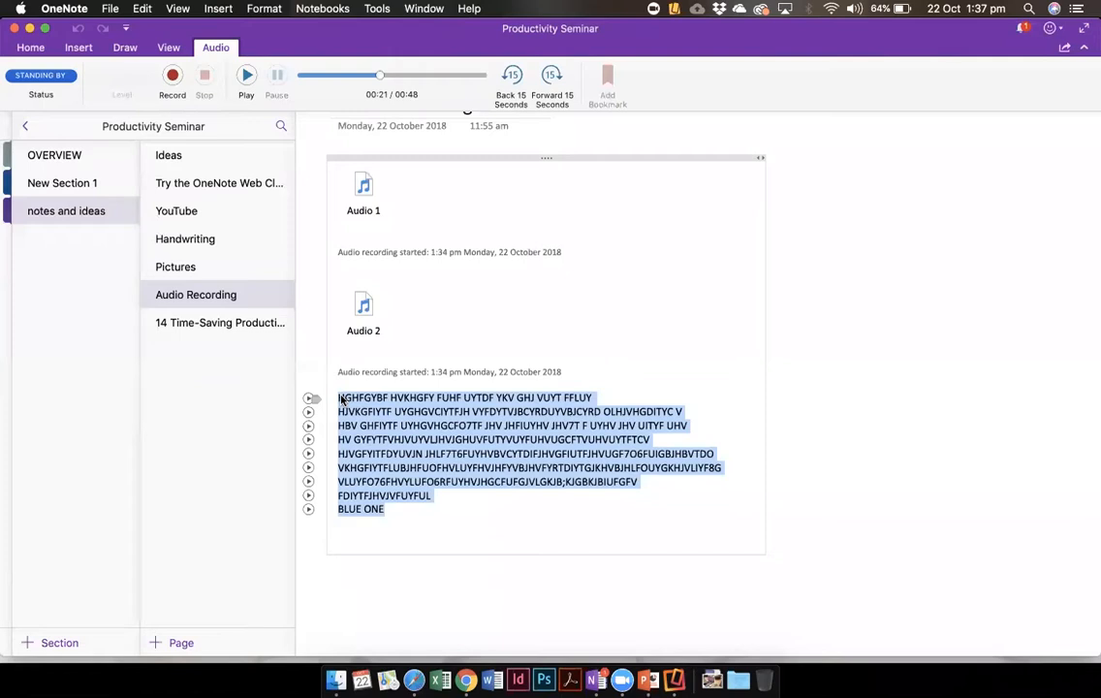
{"action": "left_click", "coordinate": [355, 316]}
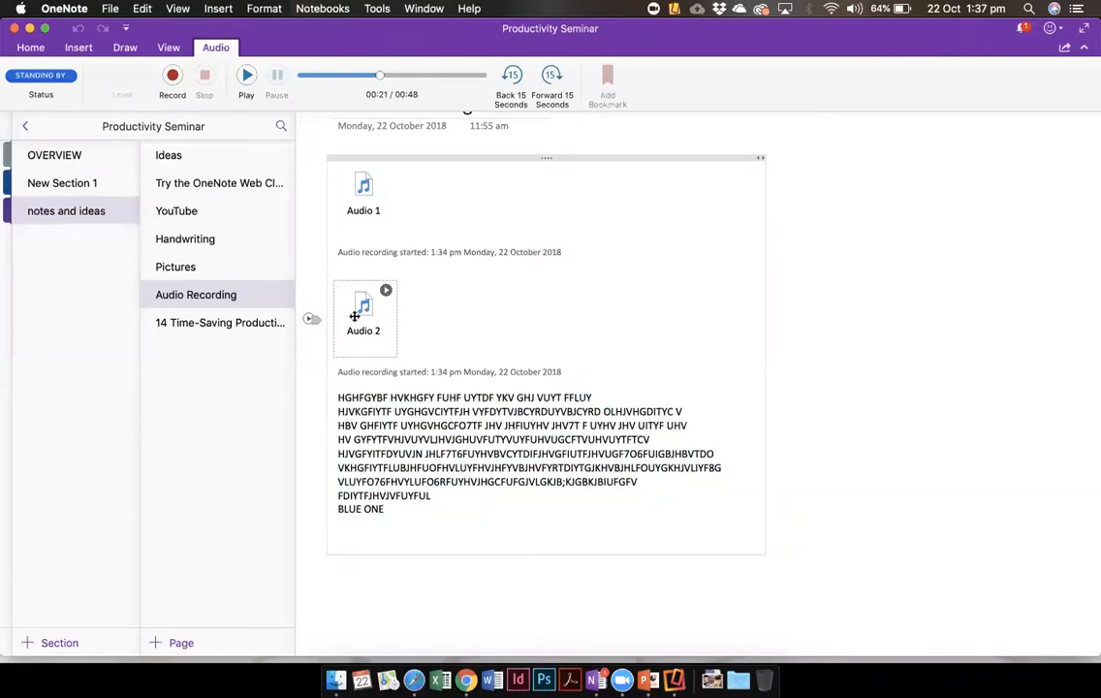
- Switch to the mirrored phone, dictate a short spoken note below Audio 1, and return to OneNote on the Mac
{"action": "key", "text": "super+Tab"}
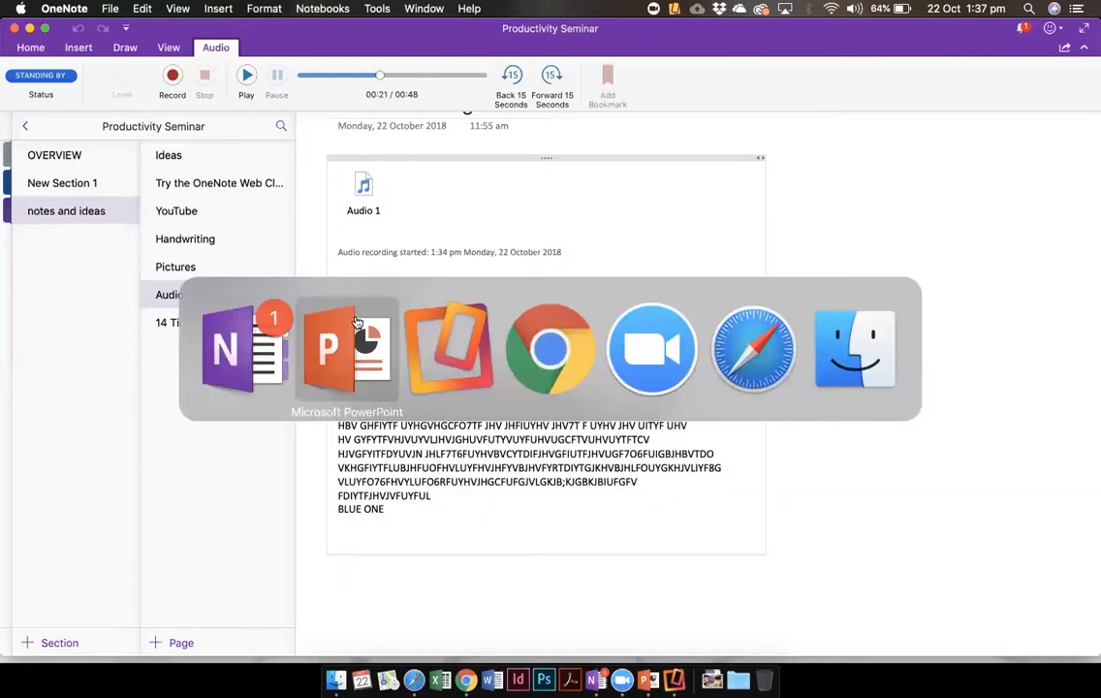
{"action": "key", "text": "super+Tab"}
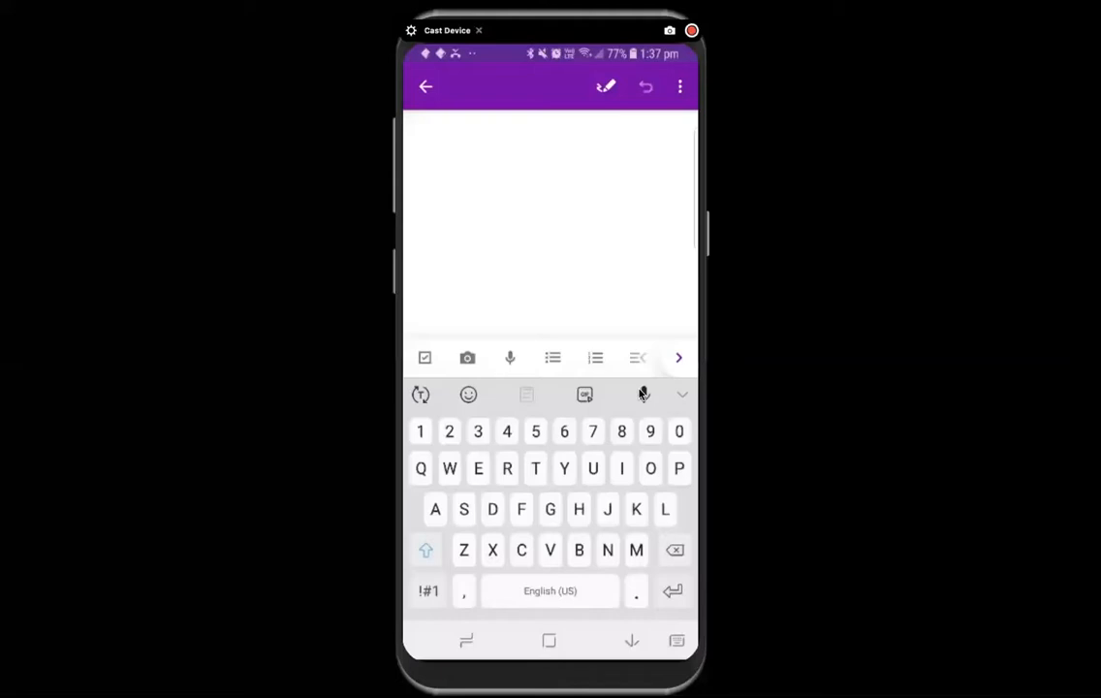
{"action": "left_click", "coordinate": [643, 394]}
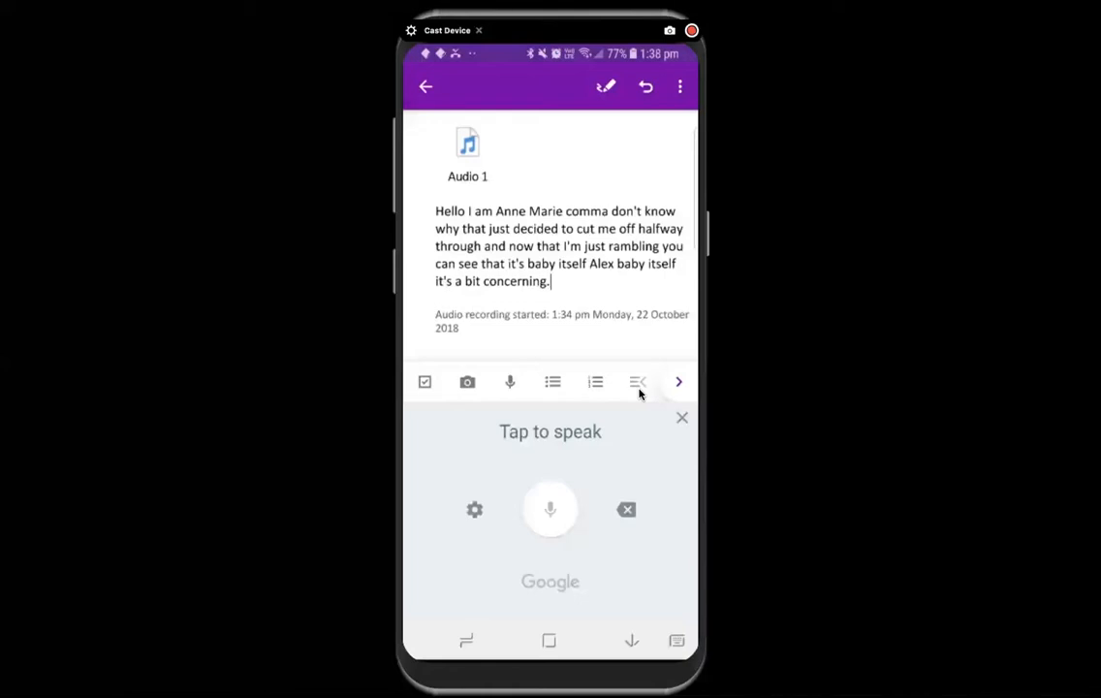
{"action": "key", "text": "super+Tab"}
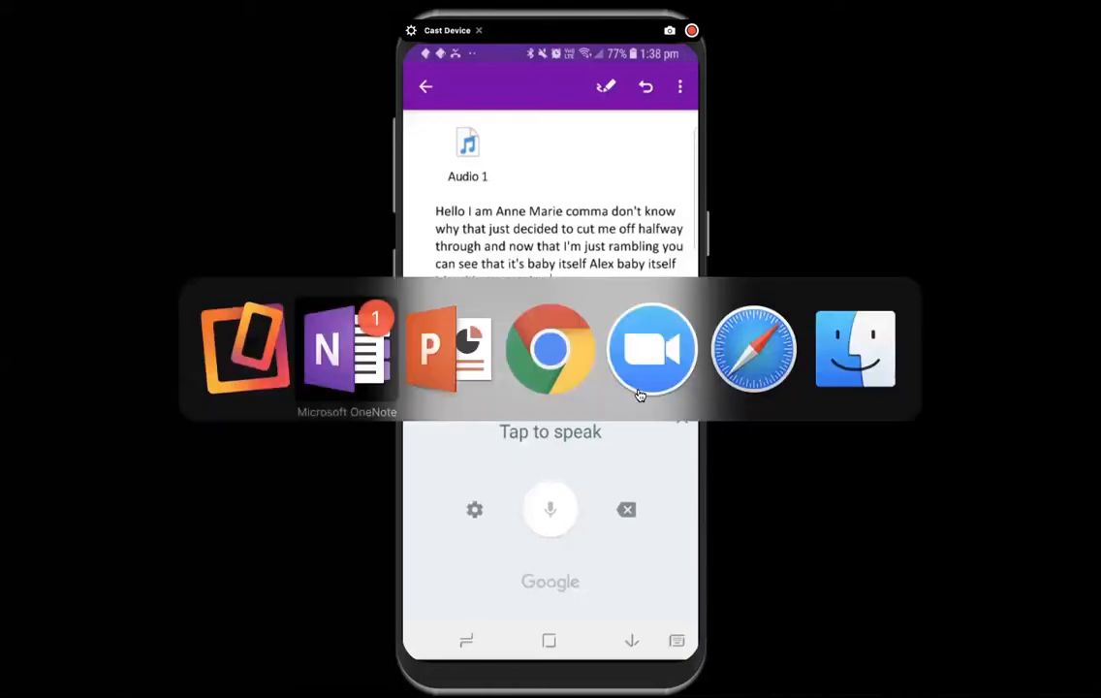
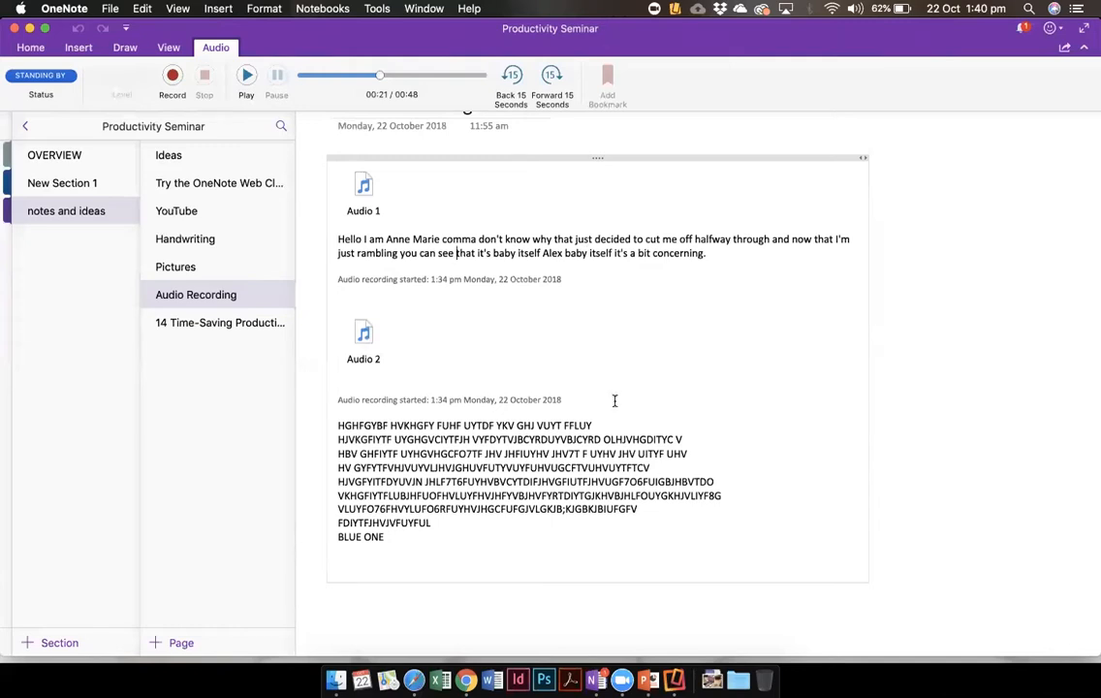
{"action": "left_click", "coordinate": [456, 252]}
- Open the Ideas page and check which commands are available for its embedded picture of text
{"action": "left_click", "coordinate": [224, 164]}
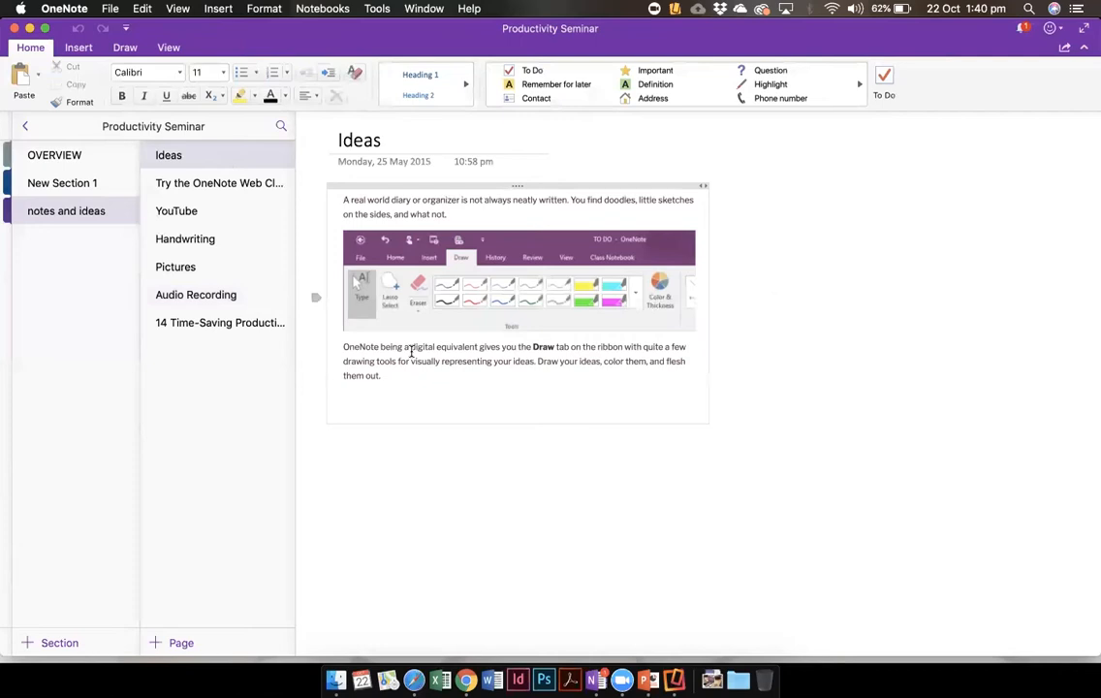
{"action": "right_click", "coordinate": [411, 352]}
{"action": "left_click", "coordinate": [352, 435]}
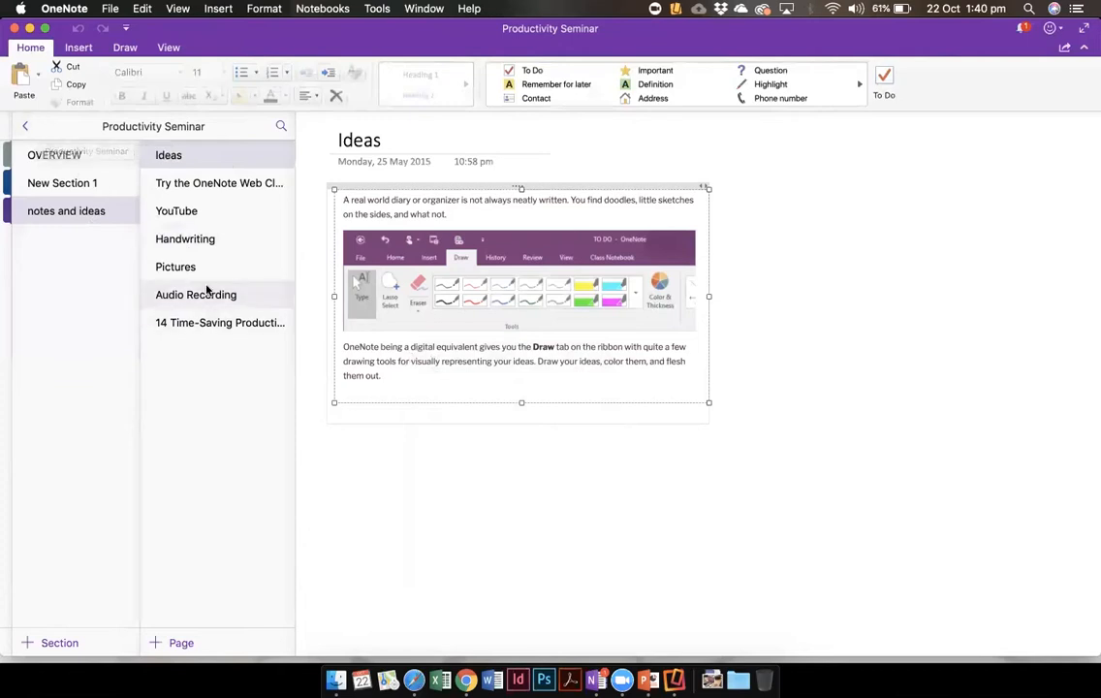
- Open the Pictures page and look over its cloud-computing cartoons
{"action": "left_click", "coordinate": [176, 267]}
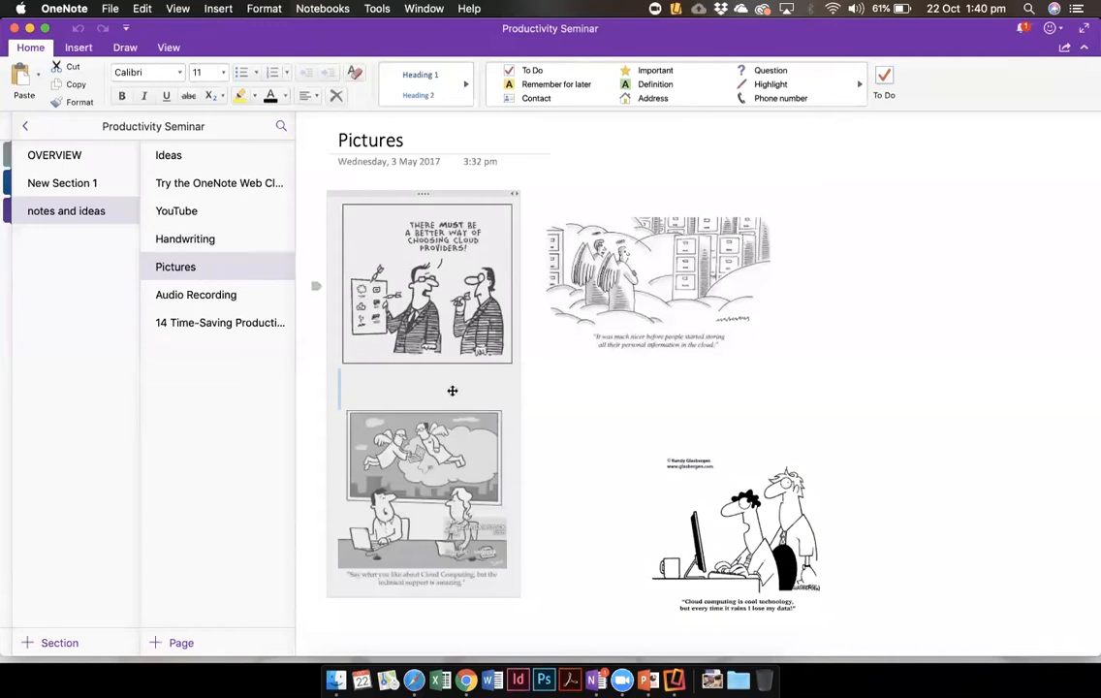
{"action": "scroll", "coordinate": [502, 395], "scroll_direction": "down", "scroll_amount": 5}
{"action": "scroll", "coordinate": [504, 396], "scroll_direction": "up", "scroll_amount": 5}
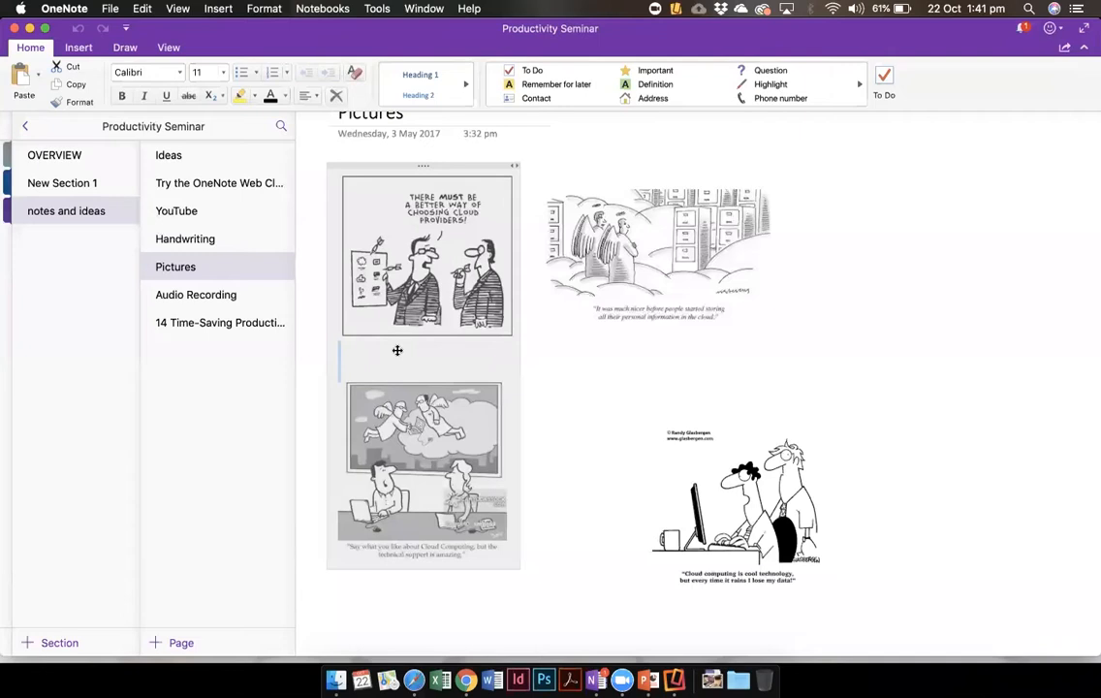
- Recheck the commands offered for the picture on the Ideas page and go back to the Pictures page
{"action": "left_click", "coordinate": [223, 157]}
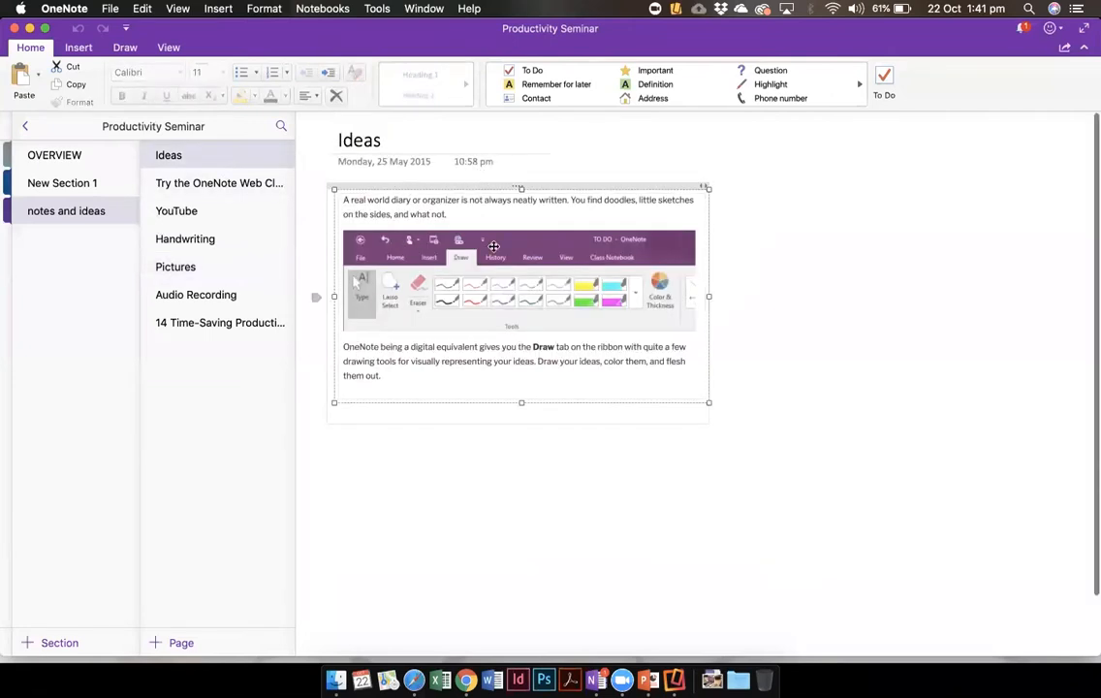
{"action": "right_click", "coordinate": [487, 216]}
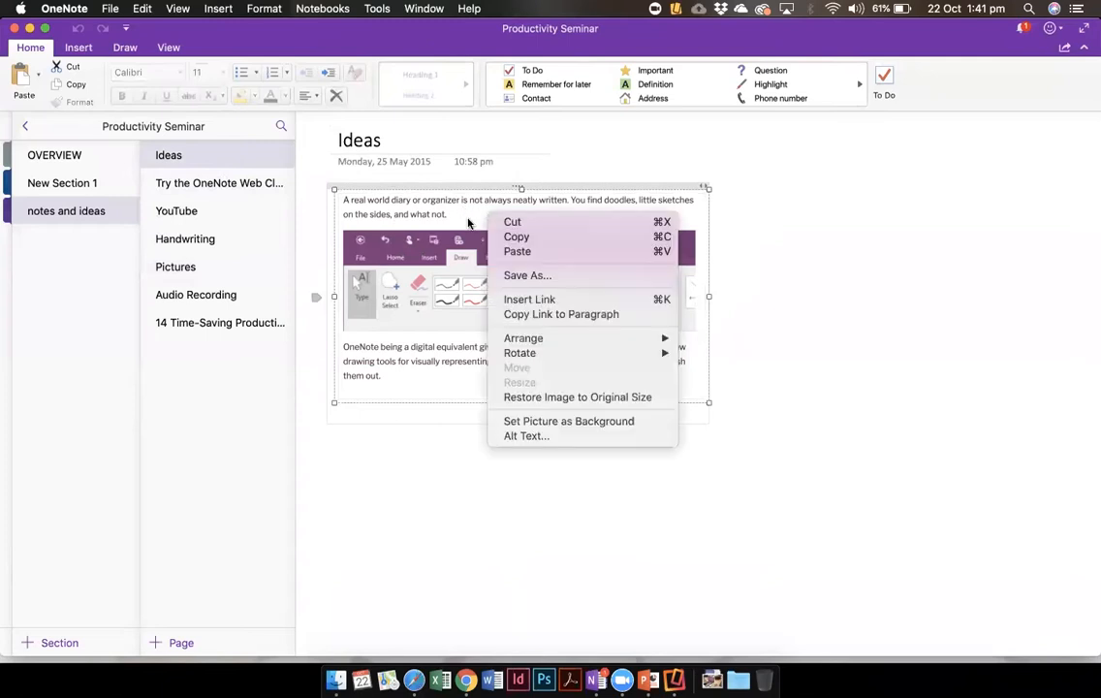
{"action": "right_click", "coordinate": [410, 349]}
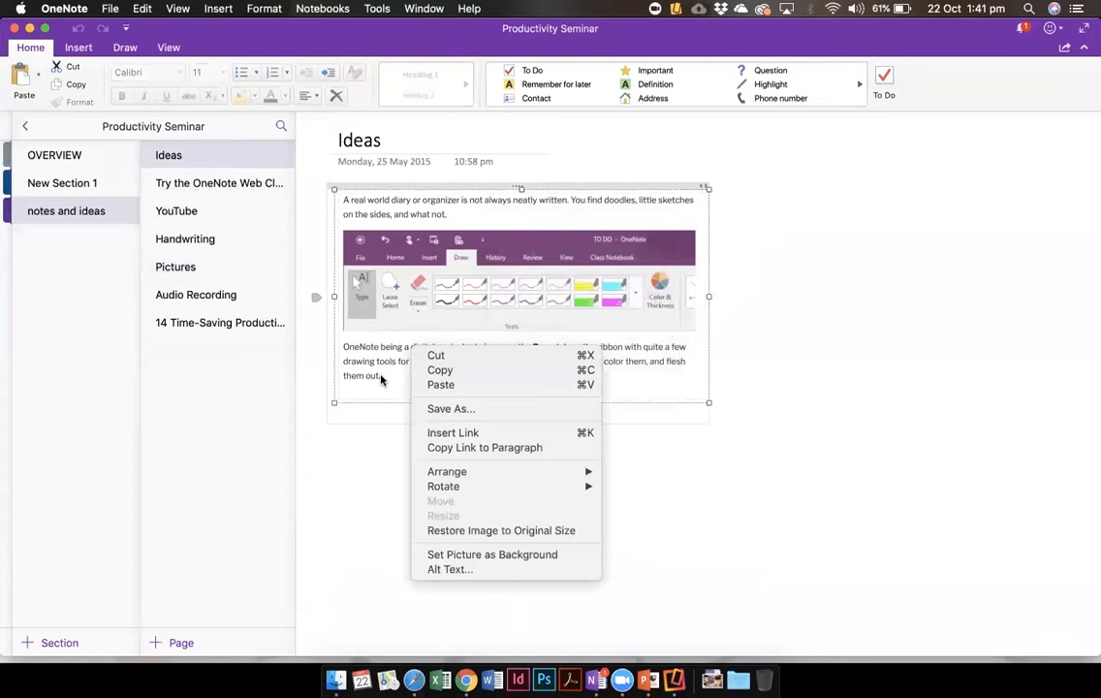
{"action": "left_click", "coordinate": [347, 439]}
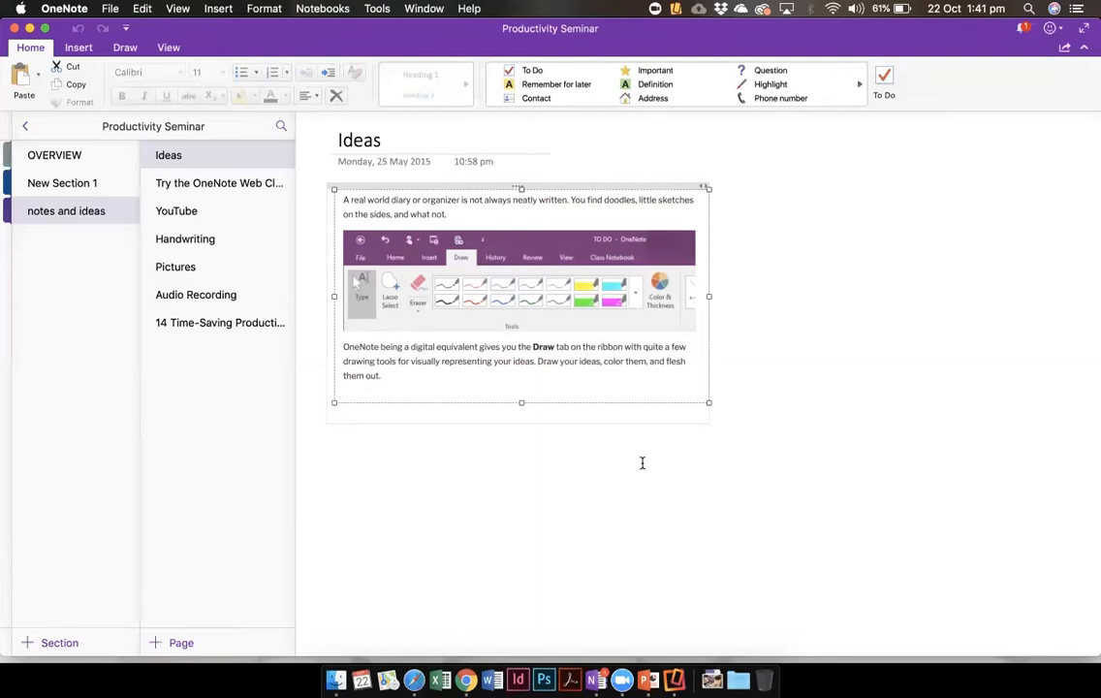
{"action": "left_click", "coordinate": [213, 279]}
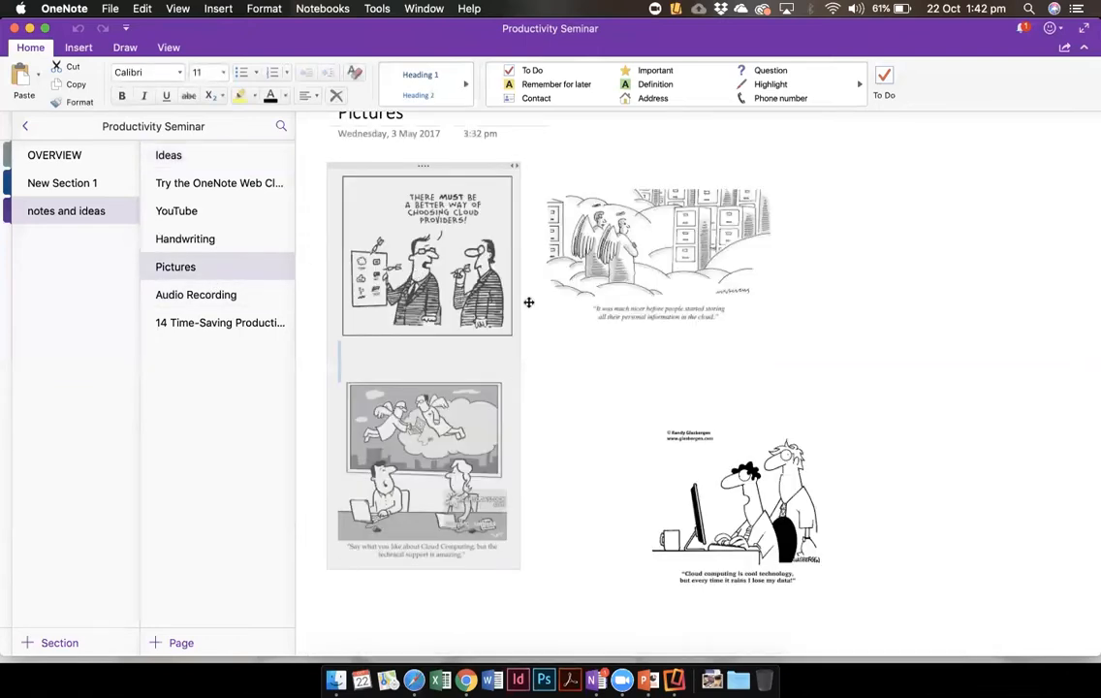
- Check which commands are offered for the cloud-providers cartoon and for the neighbouring cartoon of angels with filing cabinets
{"action": "right_click", "coordinate": [433, 226]}
{"action": "left_click", "coordinate": [386, 200]}
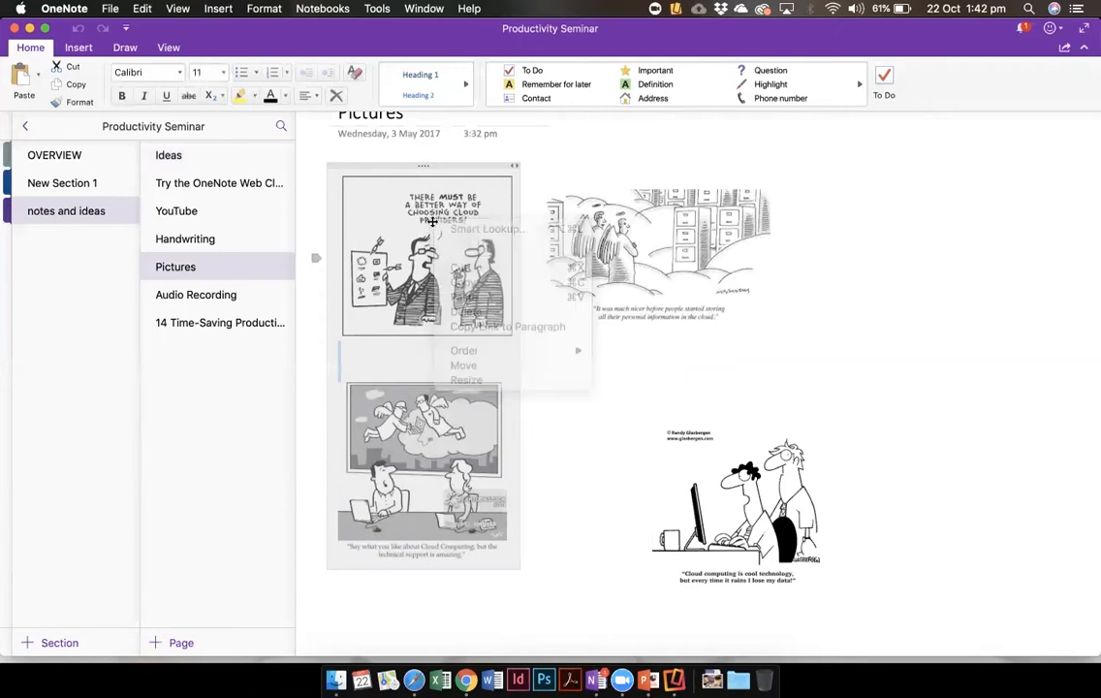
{"action": "right_click", "coordinate": [469, 161]}
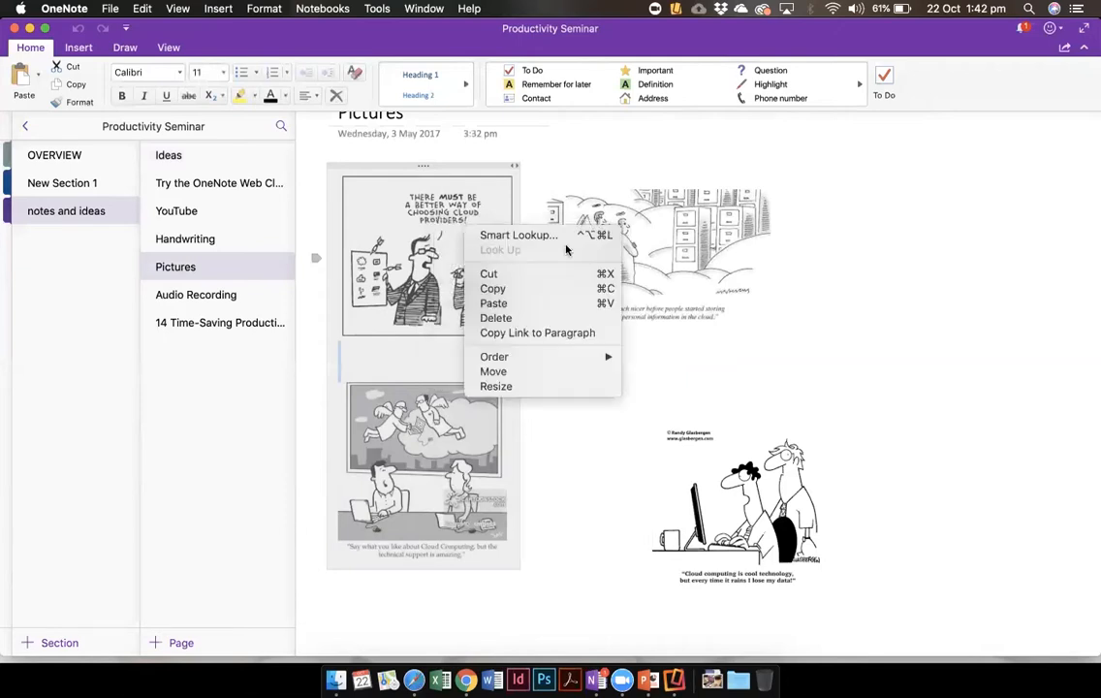
{"action": "right_click", "coordinate": [659, 247]}
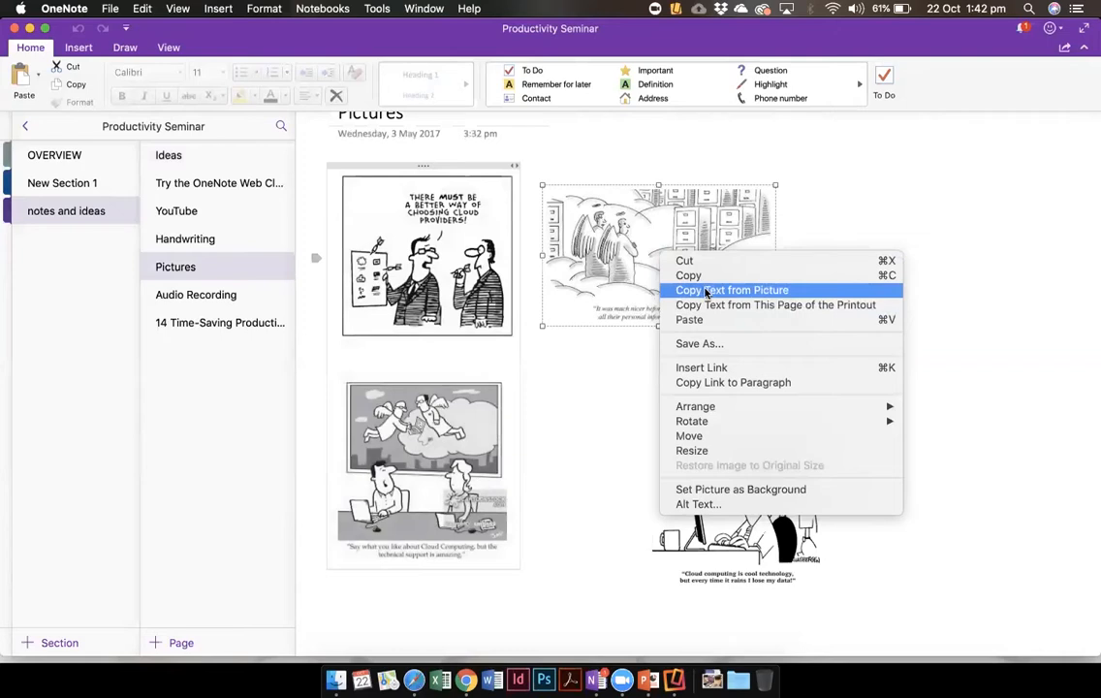
{"action": "left_click", "coordinate": [549, 391]}
- Copy the text from the cloud-providers cartoon and paste it onto the blank area beside the angels cartoon
{"action": "left_click", "coordinate": [494, 311]}
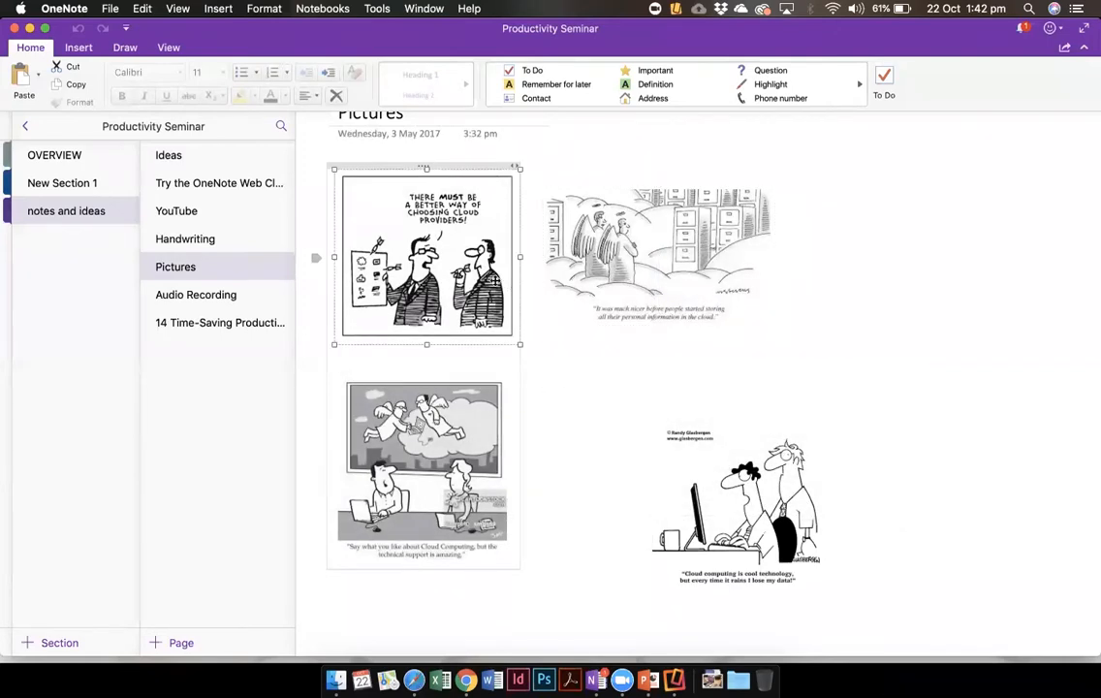
{"action": "right_click", "coordinate": [495, 285]}
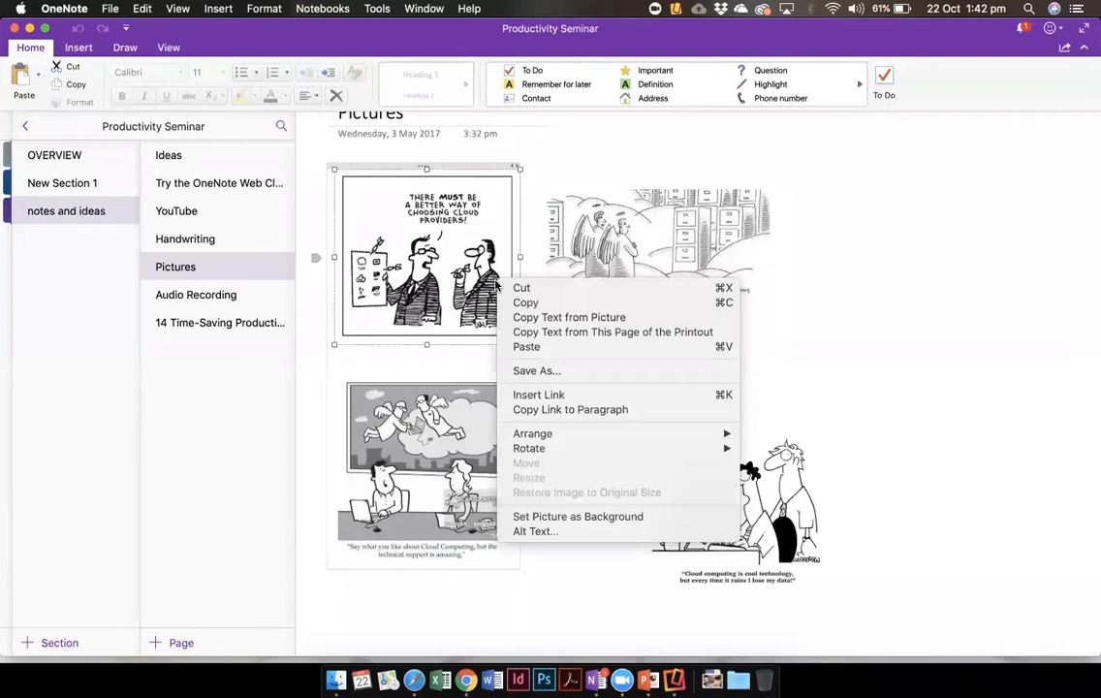
{"action": "left_click", "coordinate": [540, 318]}
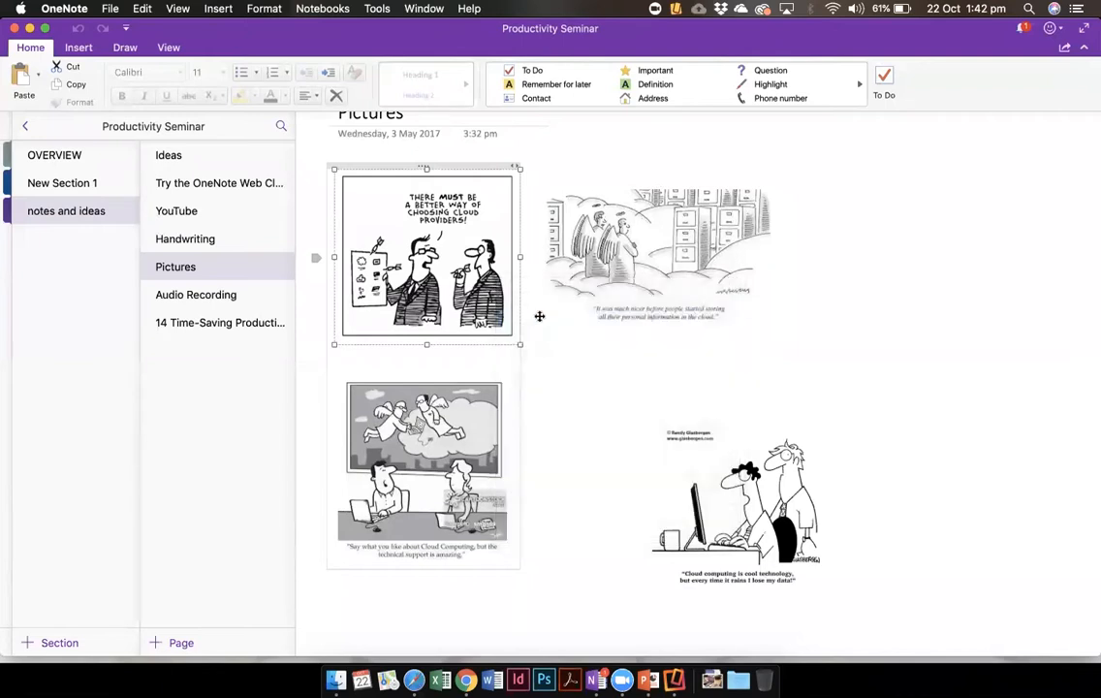
{"action": "left_click", "coordinate": [908, 223]}
{"action": "right_click", "coordinate": [908, 224]}
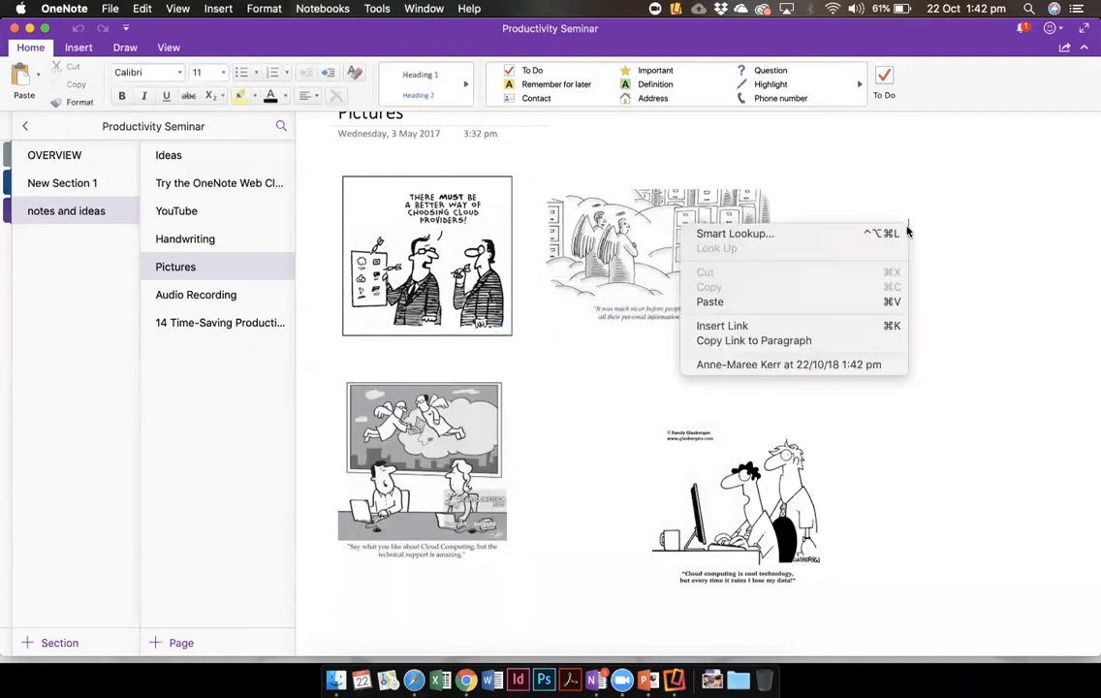
{"action": "left_click", "coordinate": [846, 302]}
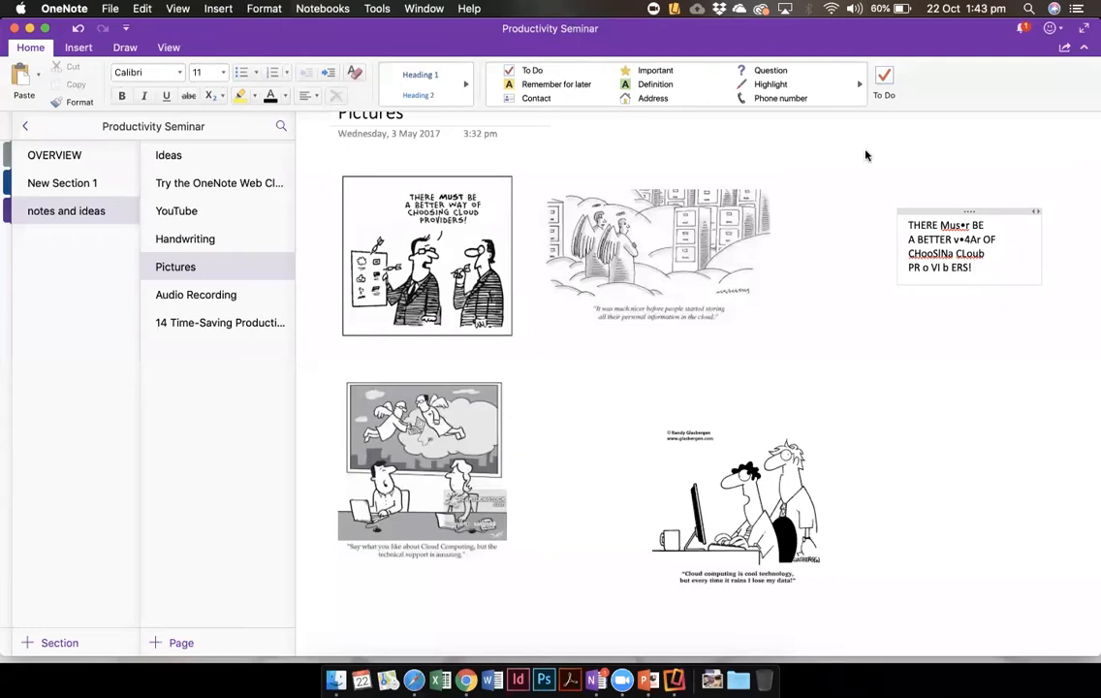
{"action": "left_click", "coordinate": [996, 379]}
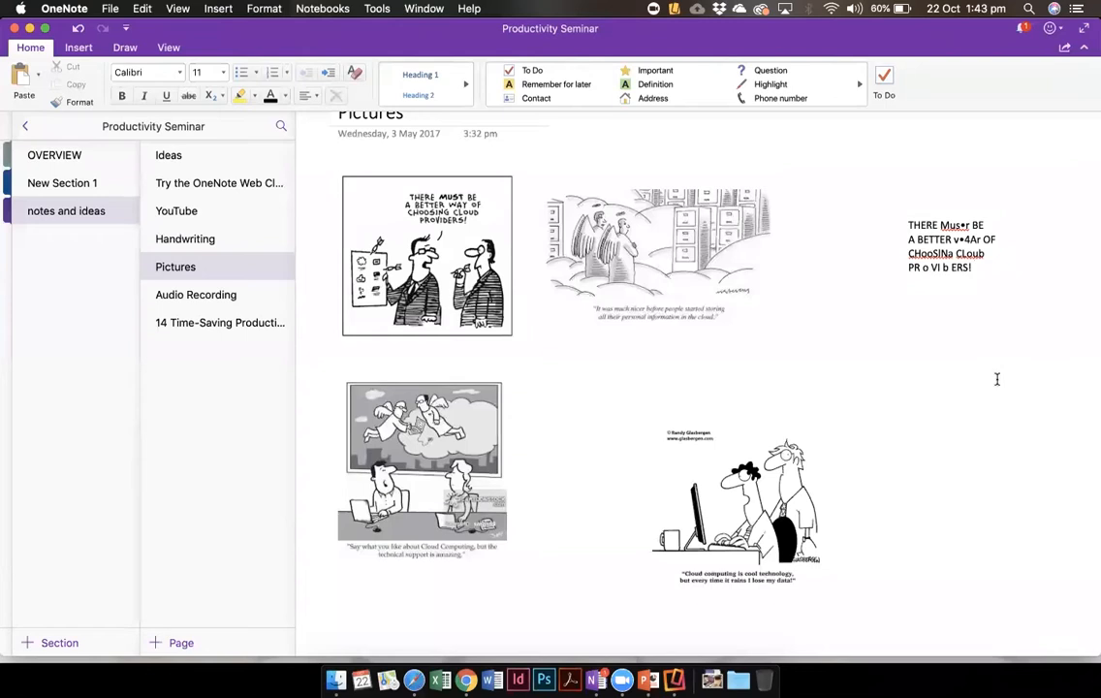
- Switch to the PowerPoint slide show and advance past Text from Pictures and Clip and Save to the Add Ons and Extensions slide
{"action": "key", "text": "super+Tab"}
{"action": "key", "text": "super+Tab"}
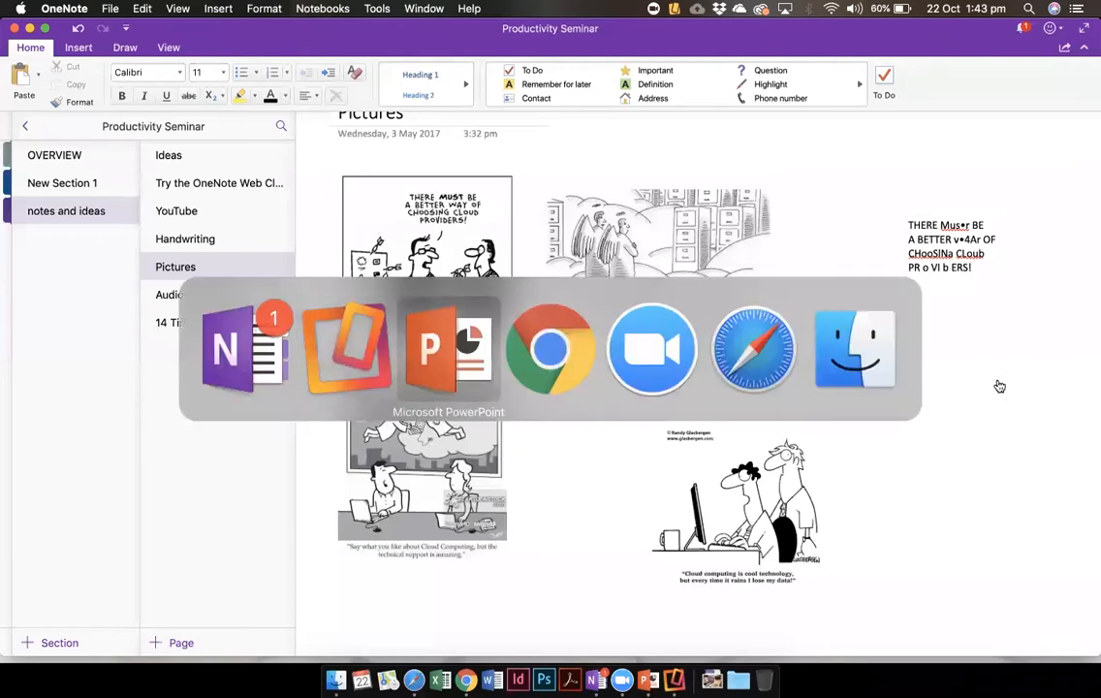
{"action": "key", "text": "Right"}
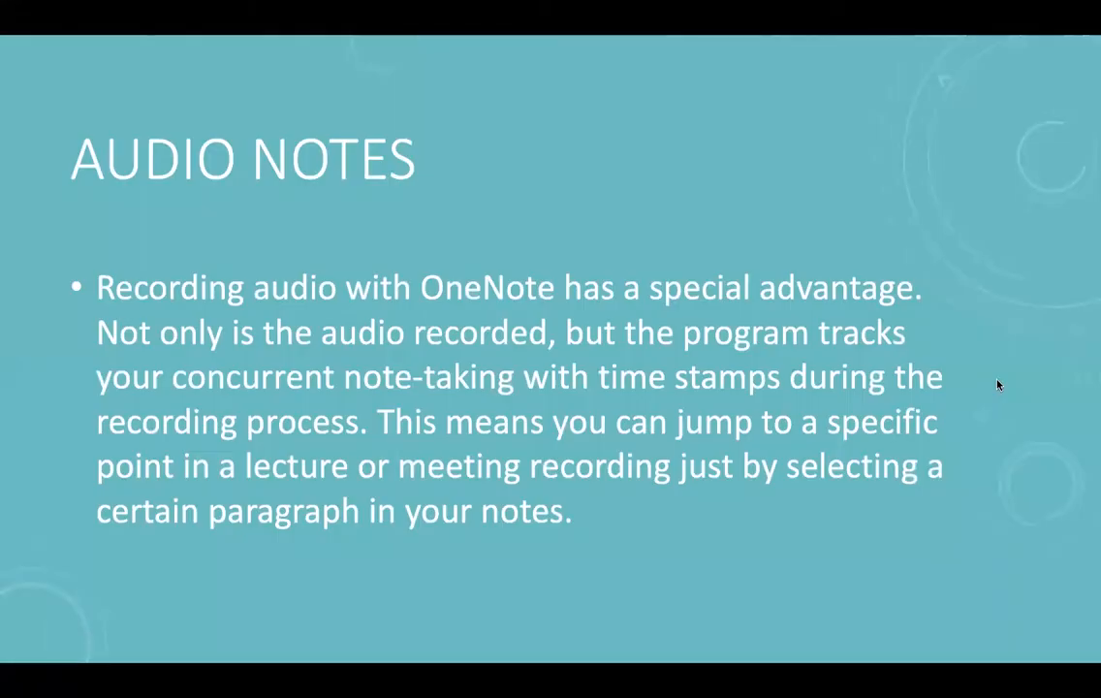
{"action": "key", "text": "Right"}
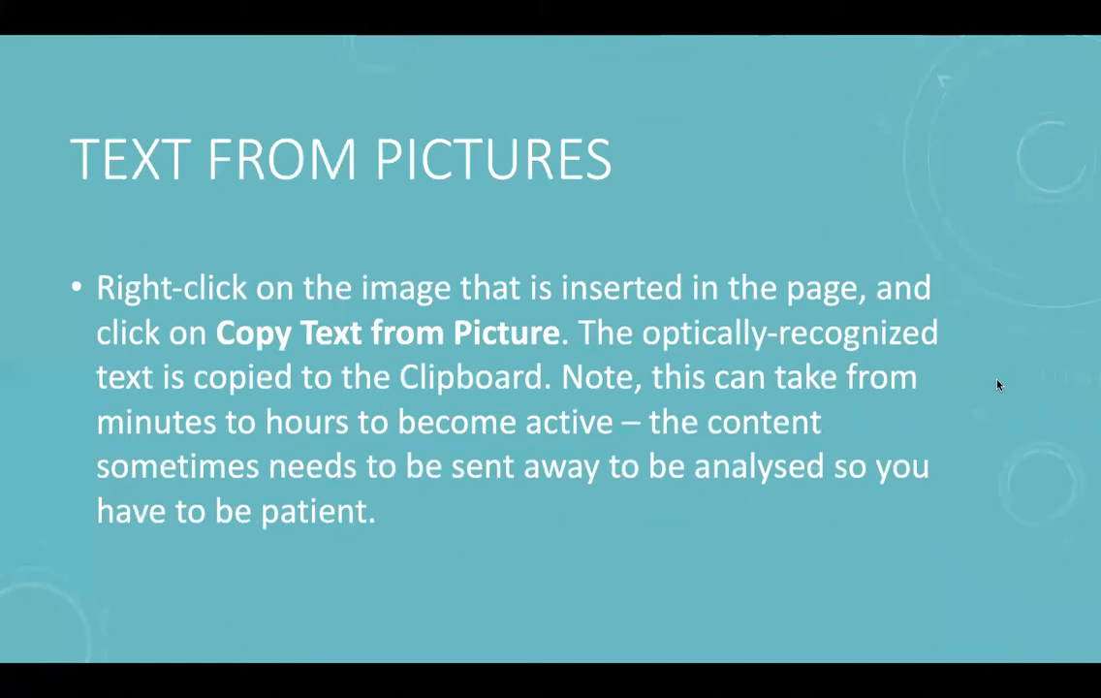
{"action": "key", "text": "Right"}
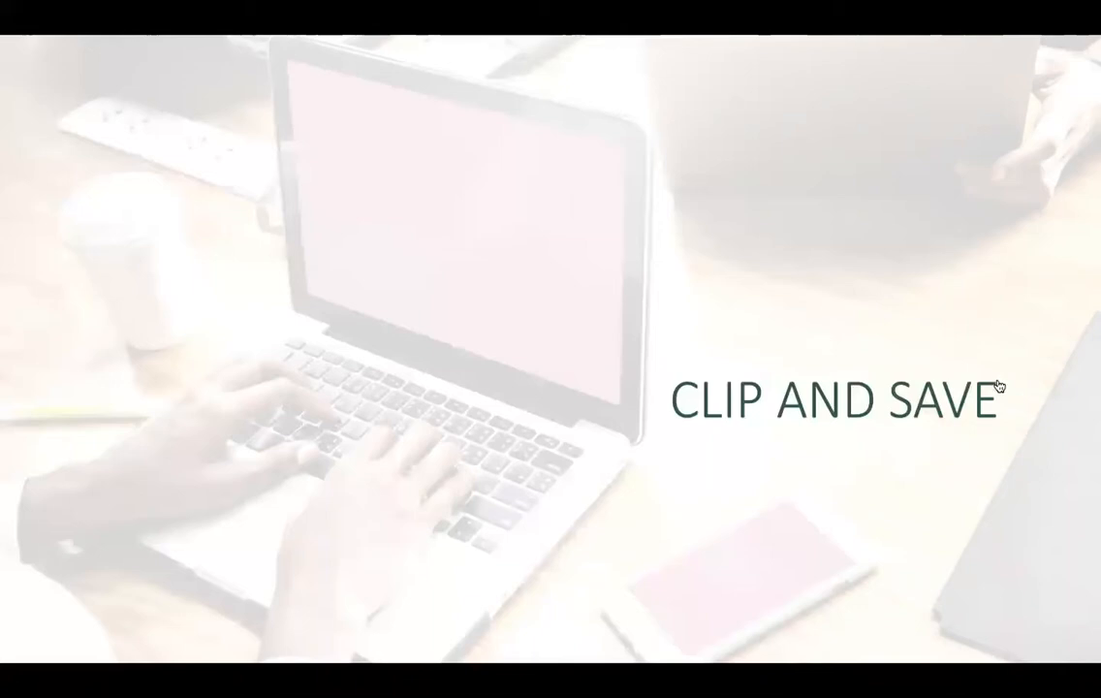
{"action": "key", "text": "super+Tab"}
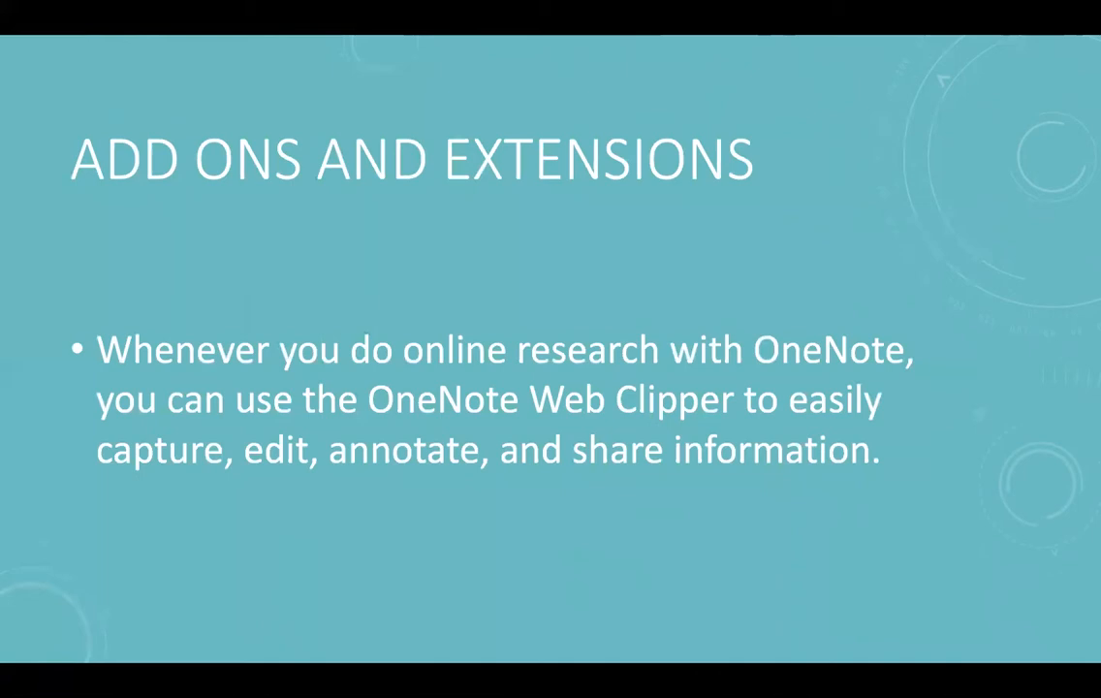
- Switch to Chrome and skim the Influencive article on 14 time-saving productivity hacks
{"action": "key", "text": "super+Tab"}
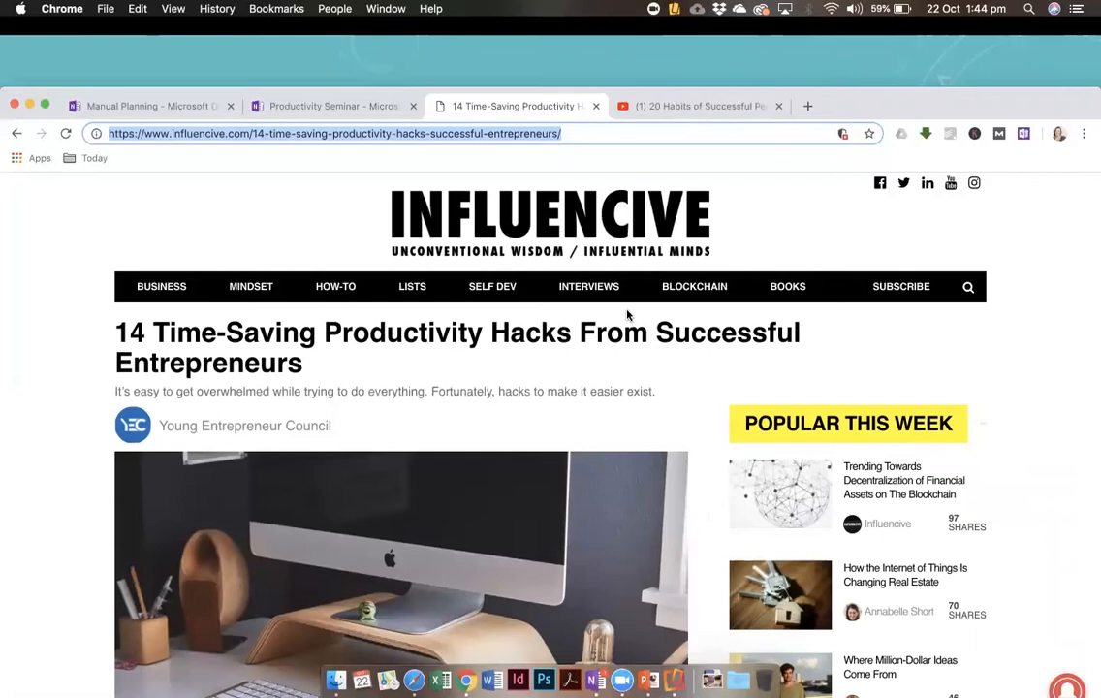
{"action": "left_click", "coordinate": [698, 130]}
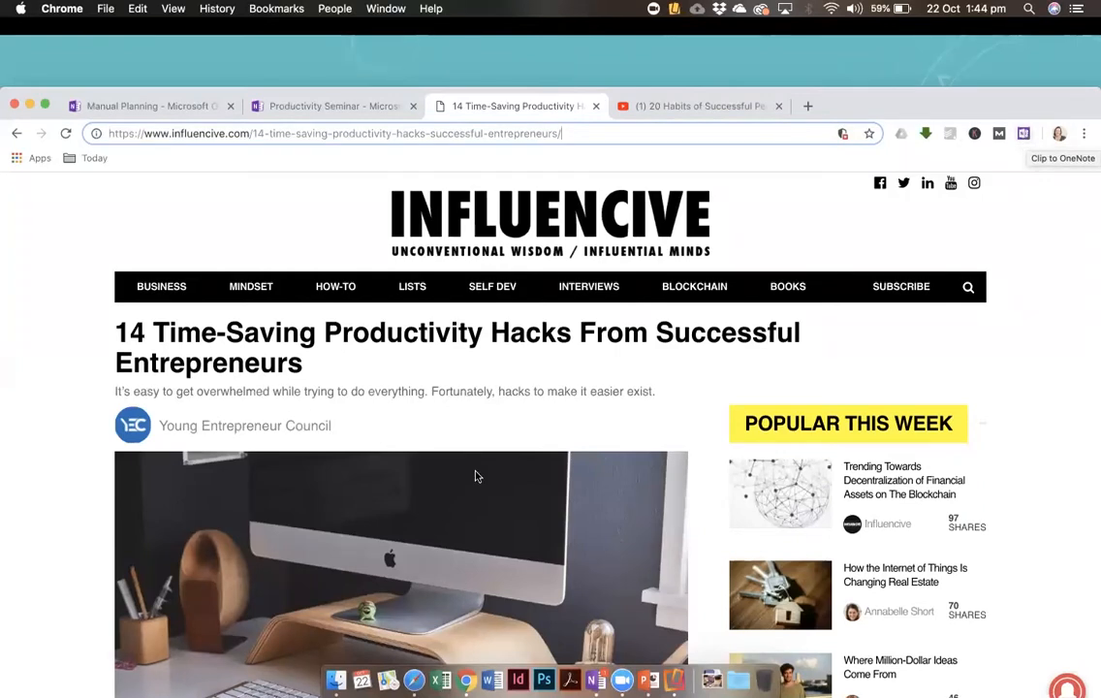
{"action": "scroll", "coordinate": [447, 488], "scroll_direction": "down", "scroll_amount": 10}
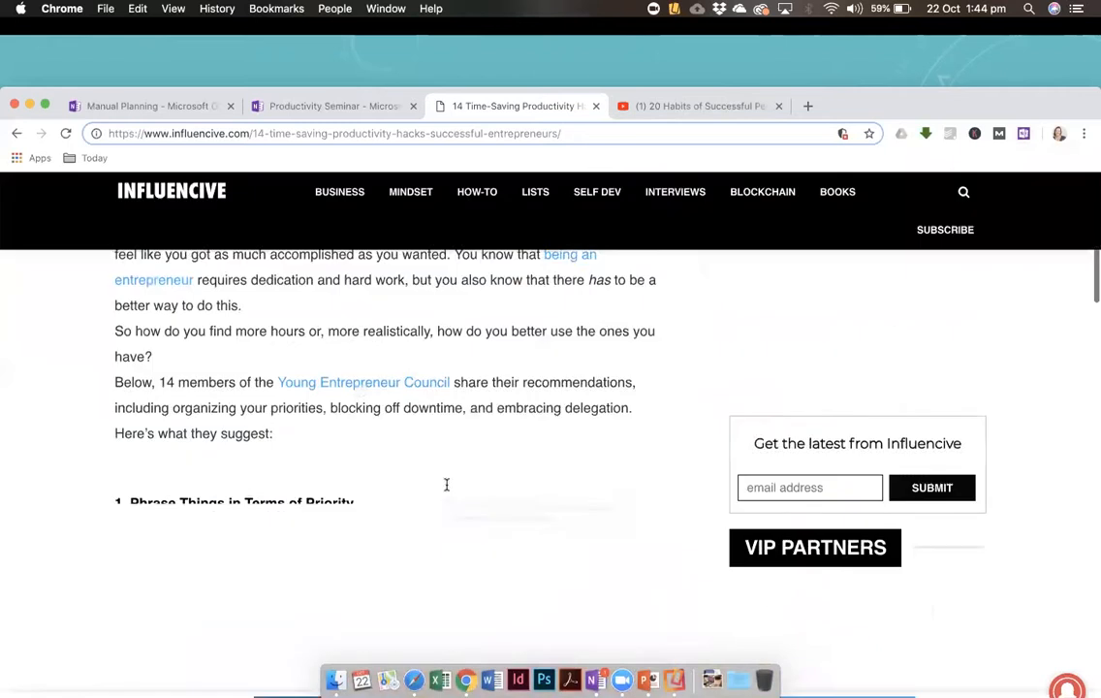
{"action": "scroll", "coordinate": [447, 488], "scroll_direction": "down", "scroll_amount": 5}
{"action": "scroll", "coordinate": [447, 486], "scroll_direction": "up", "scroll_amount": 4}
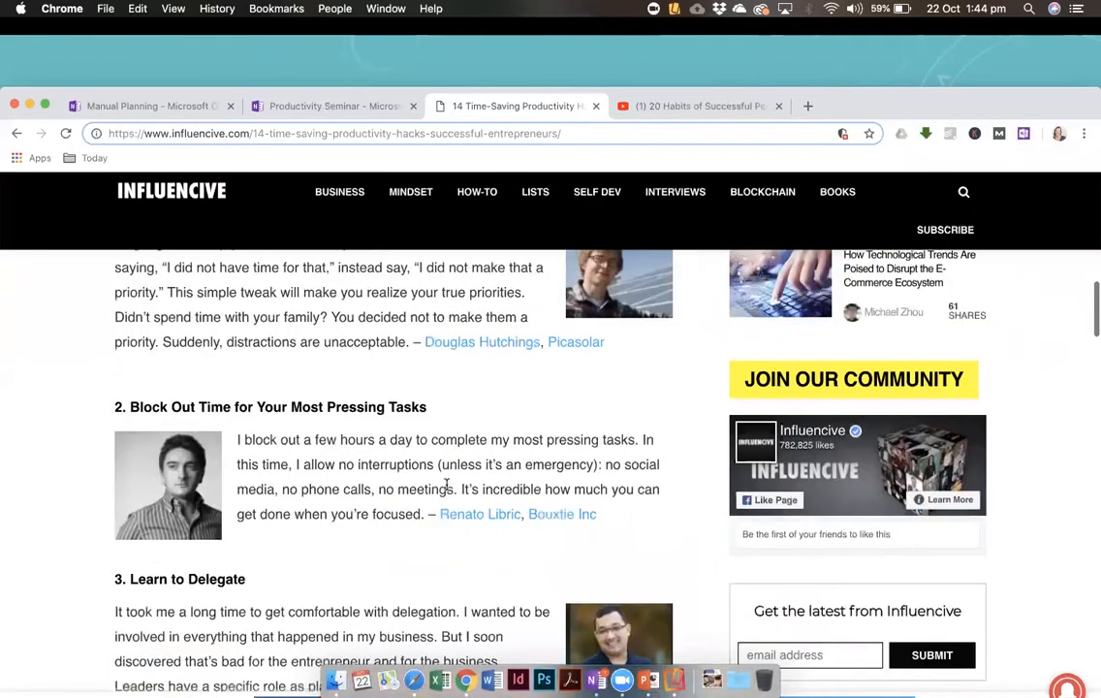
{"action": "scroll", "coordinate": [447, 486], "scroll_direction": "up", "scroll_amount": 2}
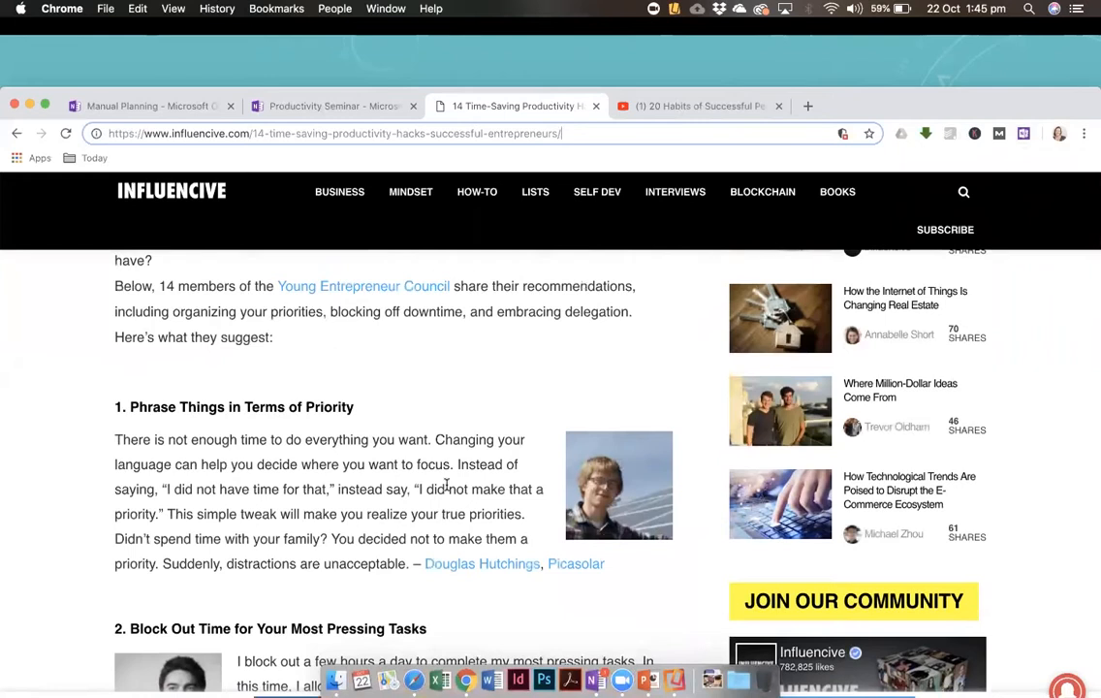
- Clip the Influencive page to the Productivity Seminar notebook with the OneNote Web Clipper in Article mode, after looking through the preview
{"action": "left_click", "coordinate": [1024, 135]}
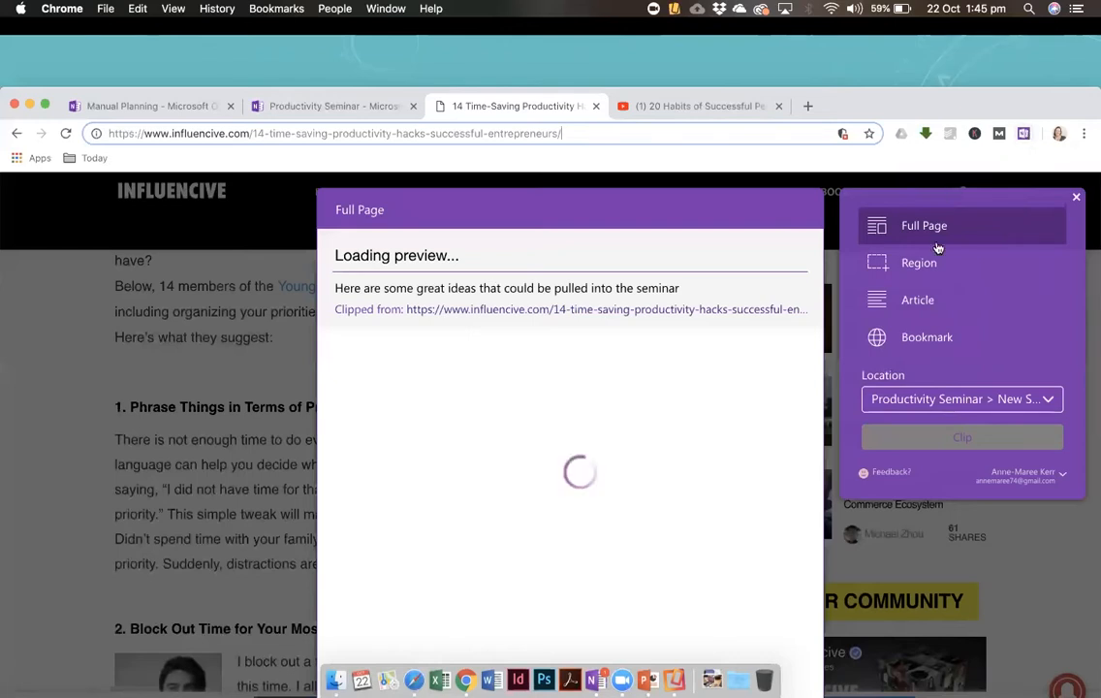
{"action": "left_click", "coordinate": [890, 309]}
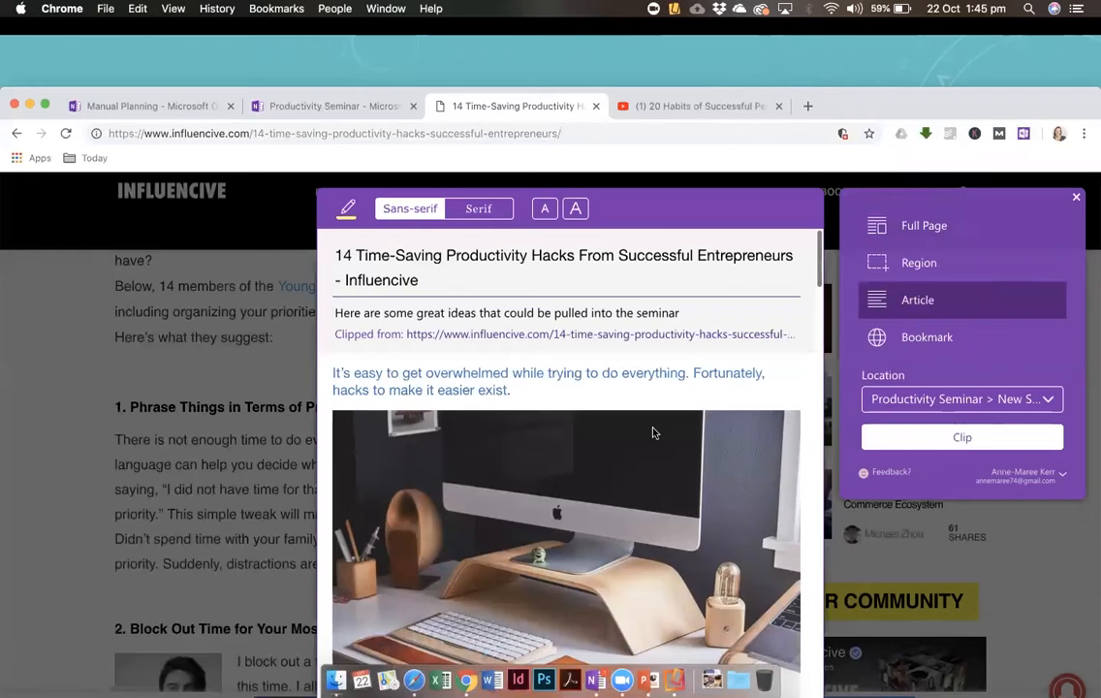
{"action": "scroll", "coordinate": [653, 434], "scroll_direction": "down", "scroll_amount": 10}
{"action": "scroll", "coordinate": [653, 433], "scroll_direction": "down", "scroll_amount": 20}
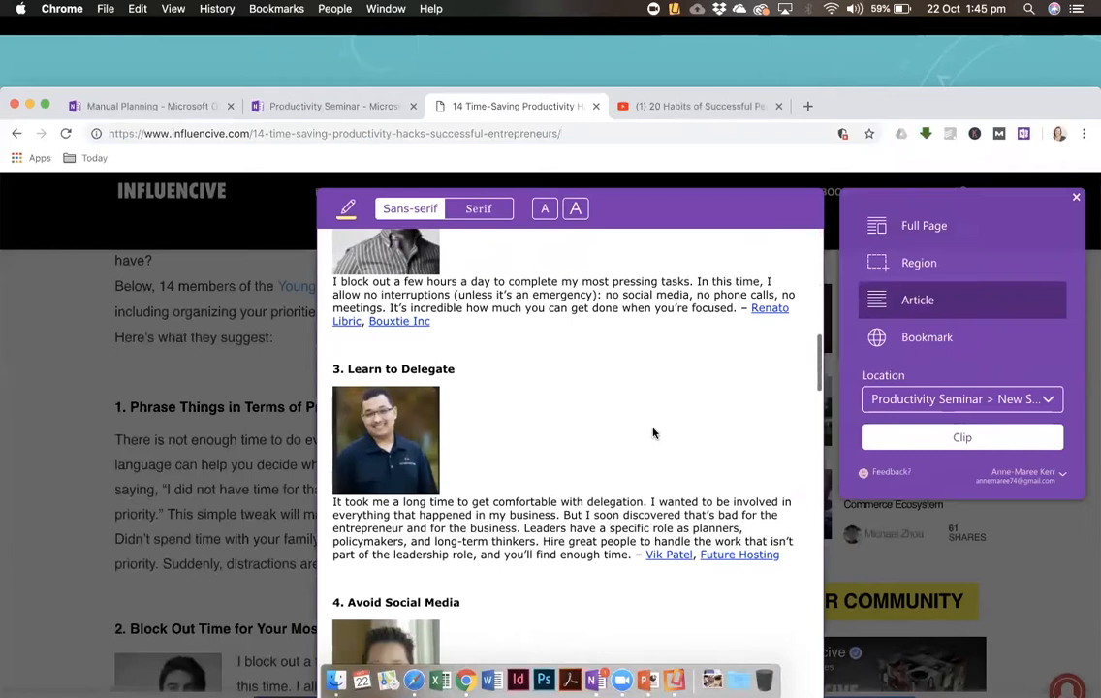
{"action": "scroll", "coordinate": [653, 433], "scroll_direction": "up", "scroll_amount": 20}
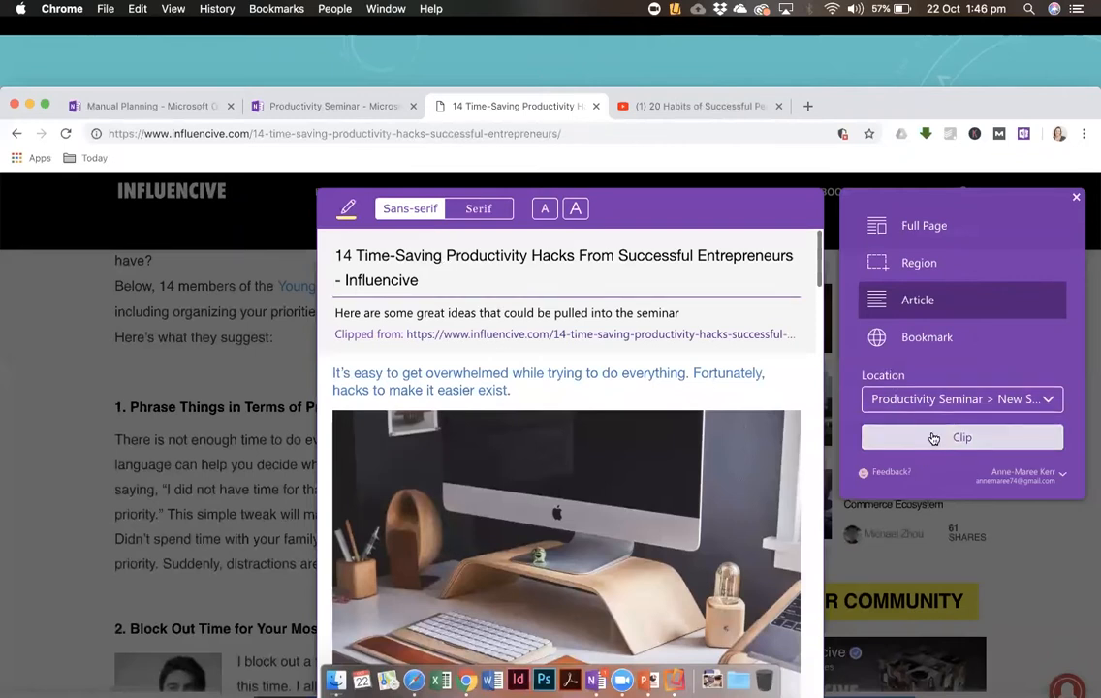
{"action": "left_click", "coordinate": [933, 437]}
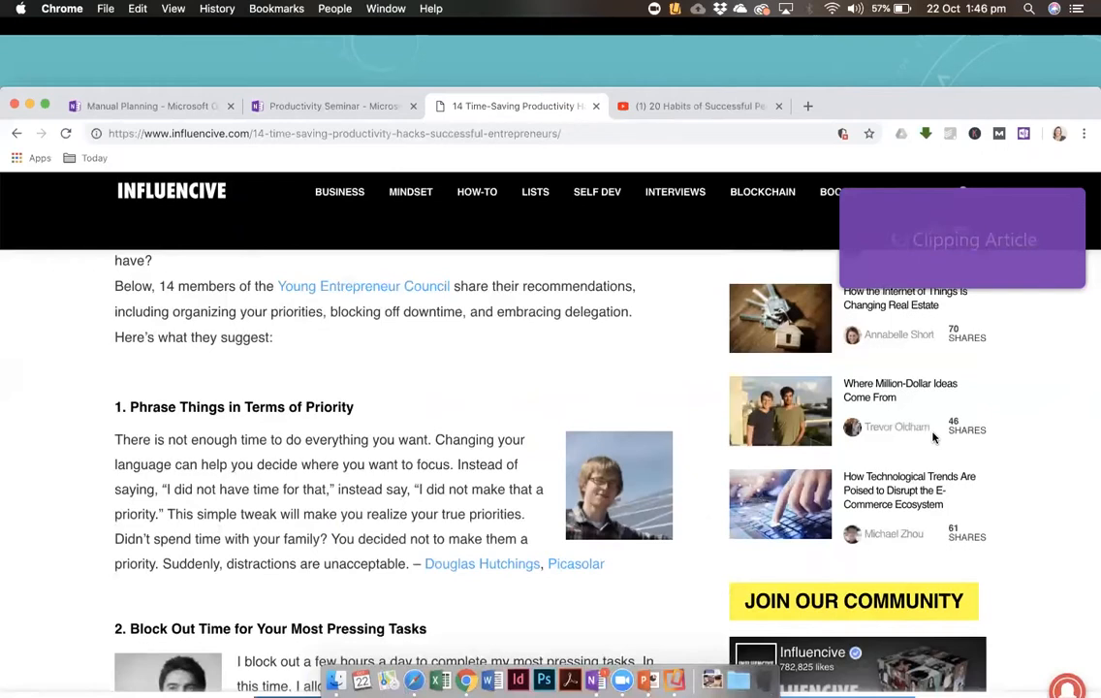
- View the clipped article in OneNote Online, then switch to OneNote on the Mac and open the newly clipped page there
{"action": "left_click", "coordinate": [960, 272]}
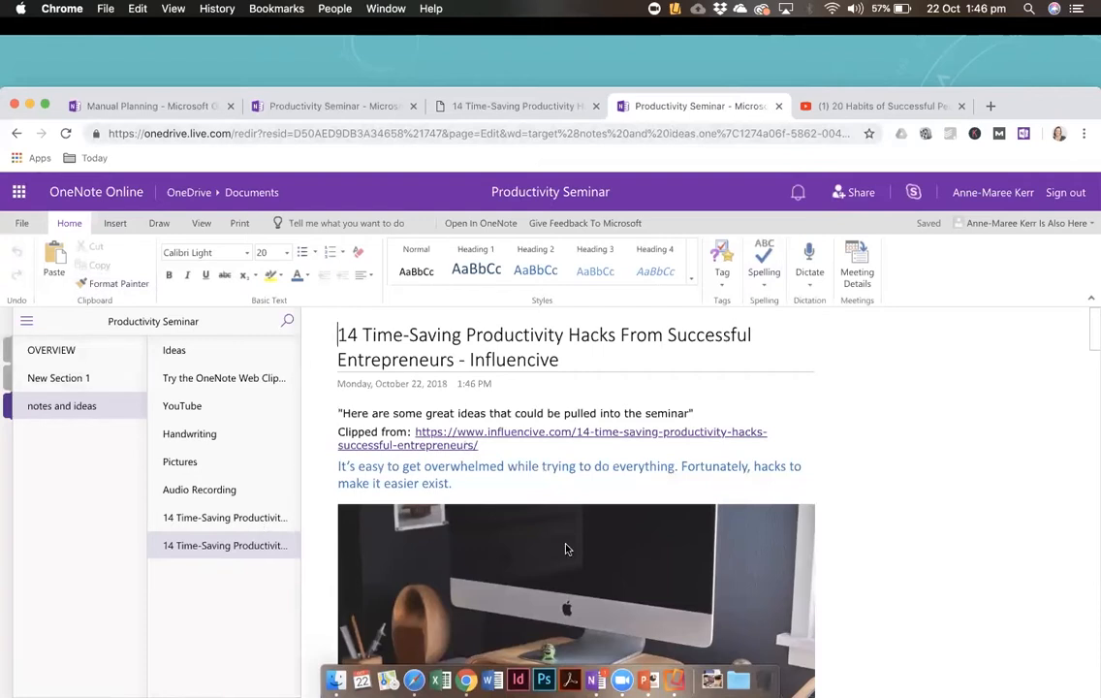
{"action": "scroll", "coordinate": [505, 487], "scroll_direction": "down", "scroll_amount": 2}
{"action": "left_click", "coordinate": [596, 681]}
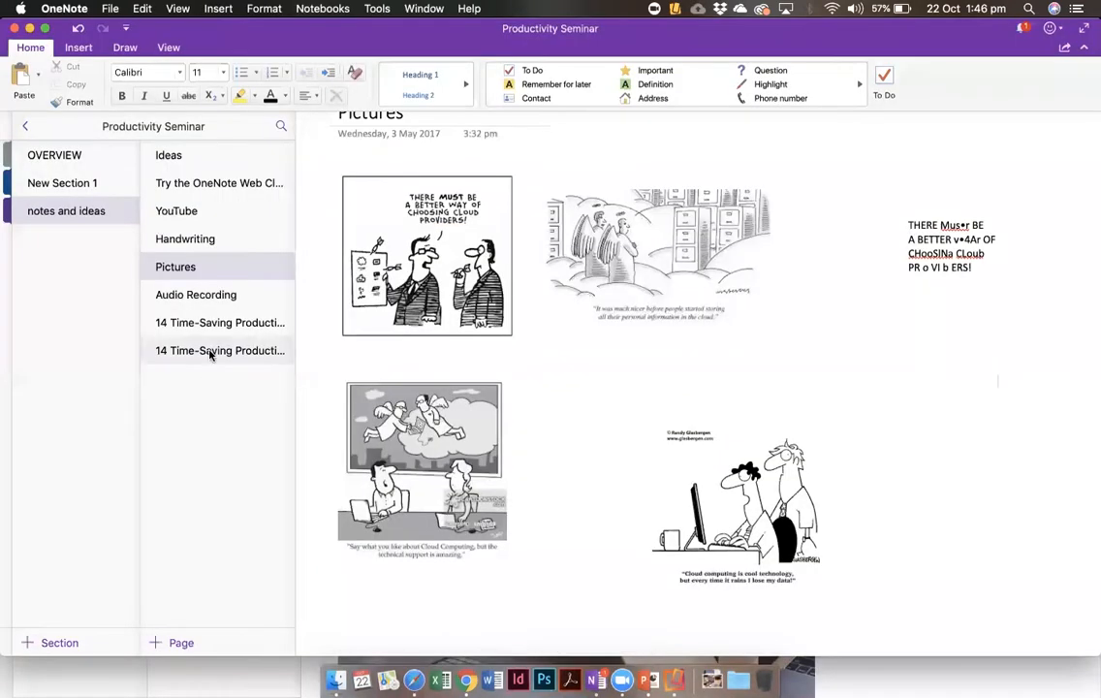
{"action": "left_click", "coordinate": [209, 354]}
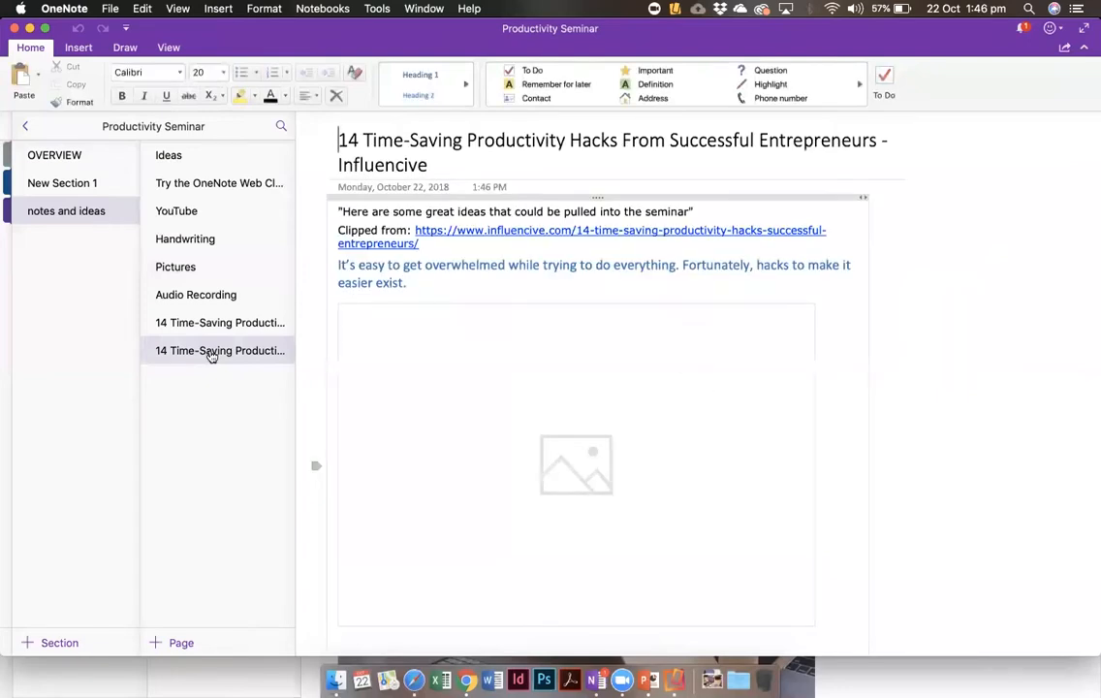
- Switch to the mirrored phone and look through the clipped article in its OneNote app down to the Learn to Delegate tip
{"action": "key", "text": "super+Tab"}
{"action": "key", "text": "super+Tab"}
{"action": "key", "text": "super+Tab"}
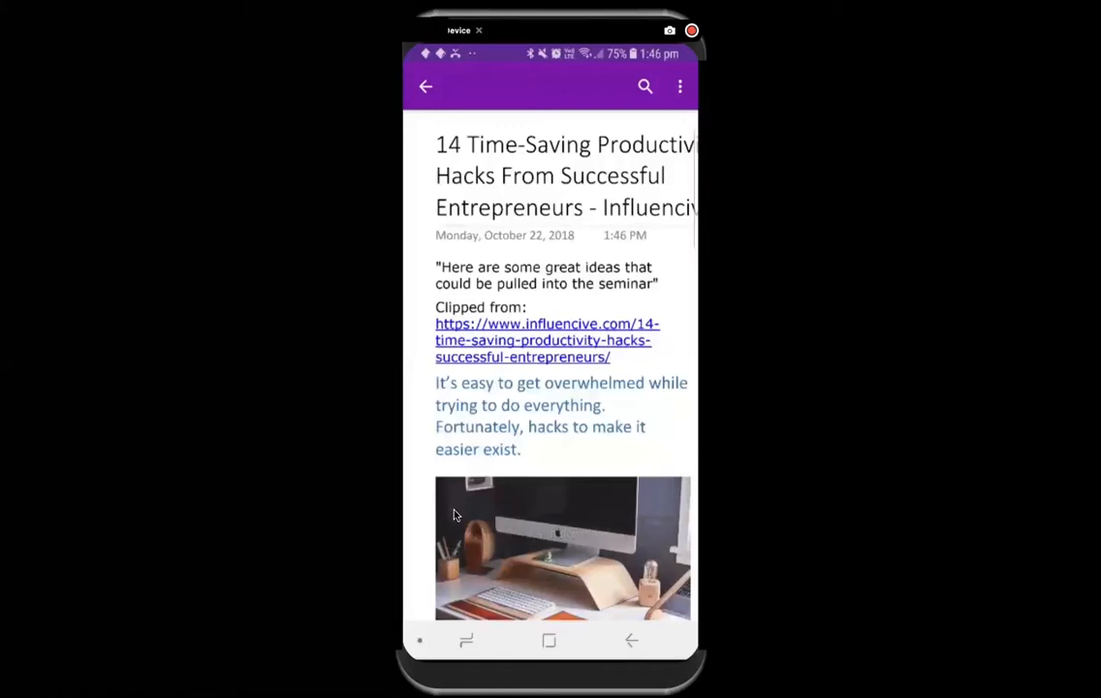
{"action": "scroll", "coordinate": [456, 514], "scroll_direction": "down", "scroll_amount": 2}
{"action": "scroll", "coordinate": [455, 515], "scroll_direction": "down", "scroll_amount": 10}
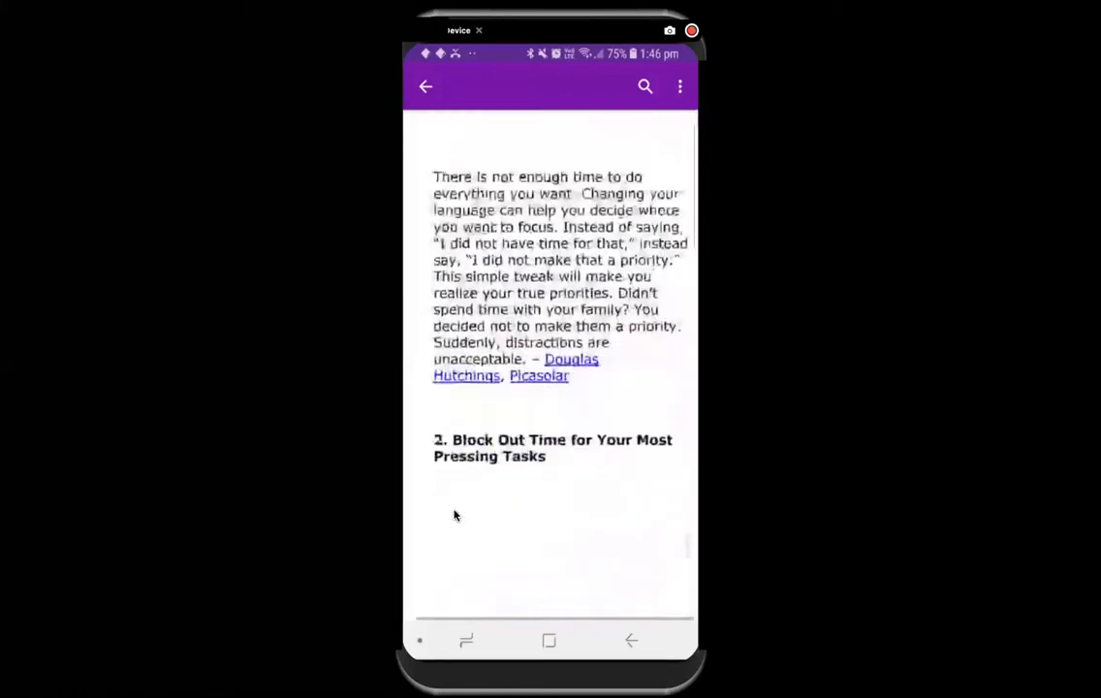
{"action": "scroll", "coordinate": [455, 515], "scroll_direction": "down", "scroll_amount": 7}
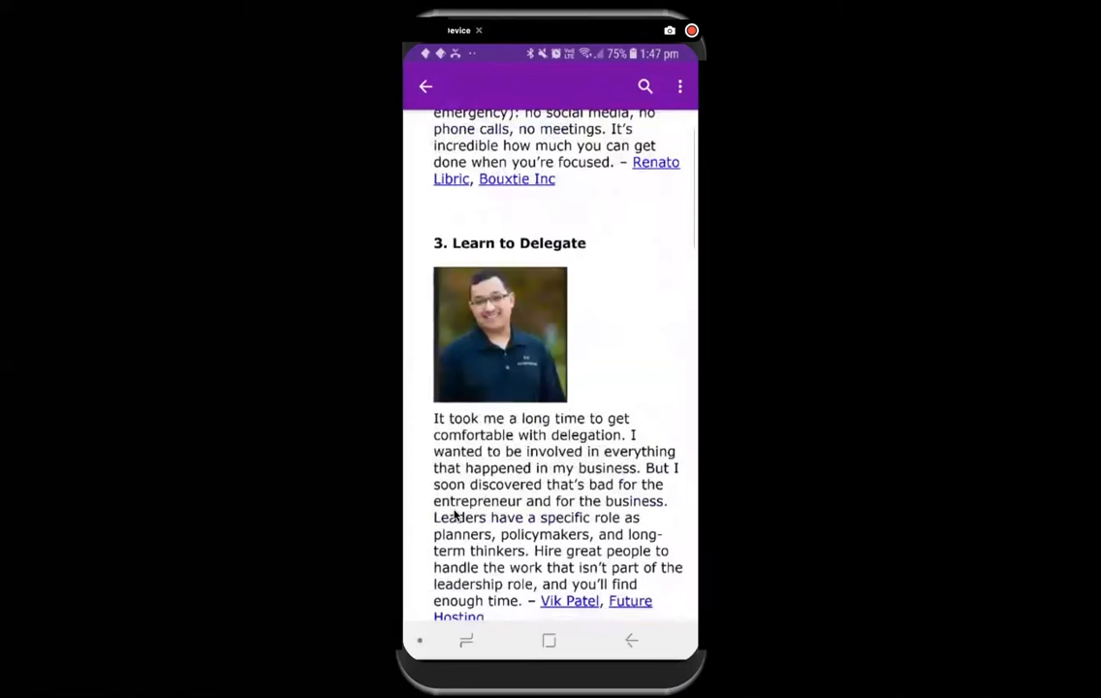
- Switch from the mirrored phone back to the PowerPoint slide show
{"action": "key", "text": "super+Tab"}
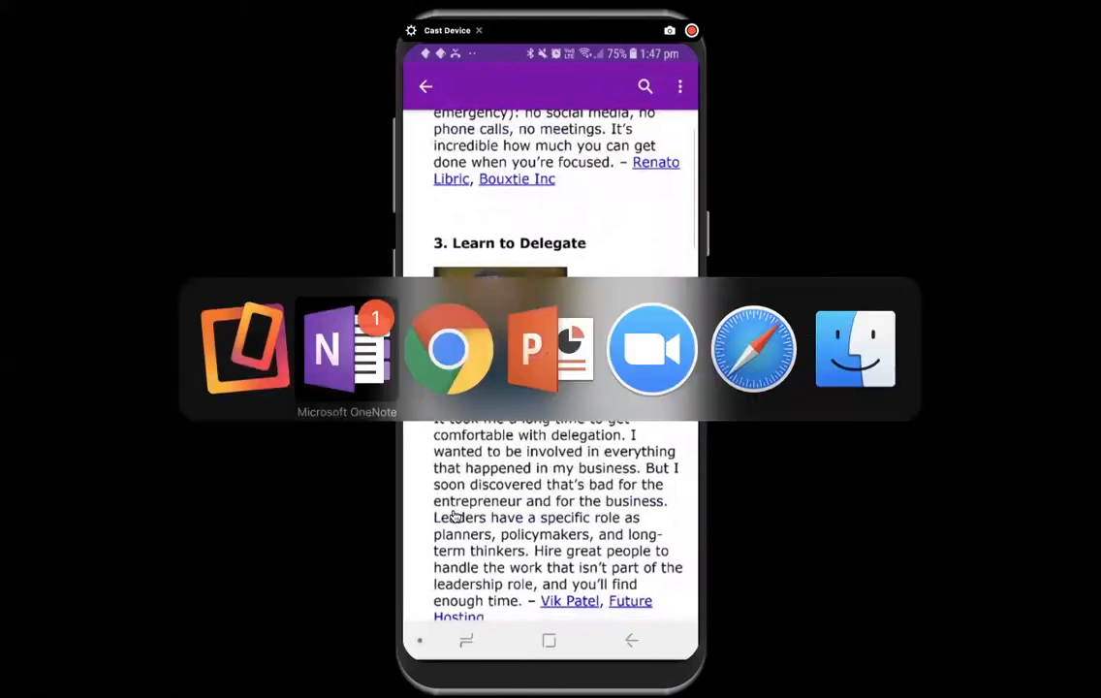
{"action": "key", "text": "super+Tab"}
{"action": "key", "text": "super+Tab"}
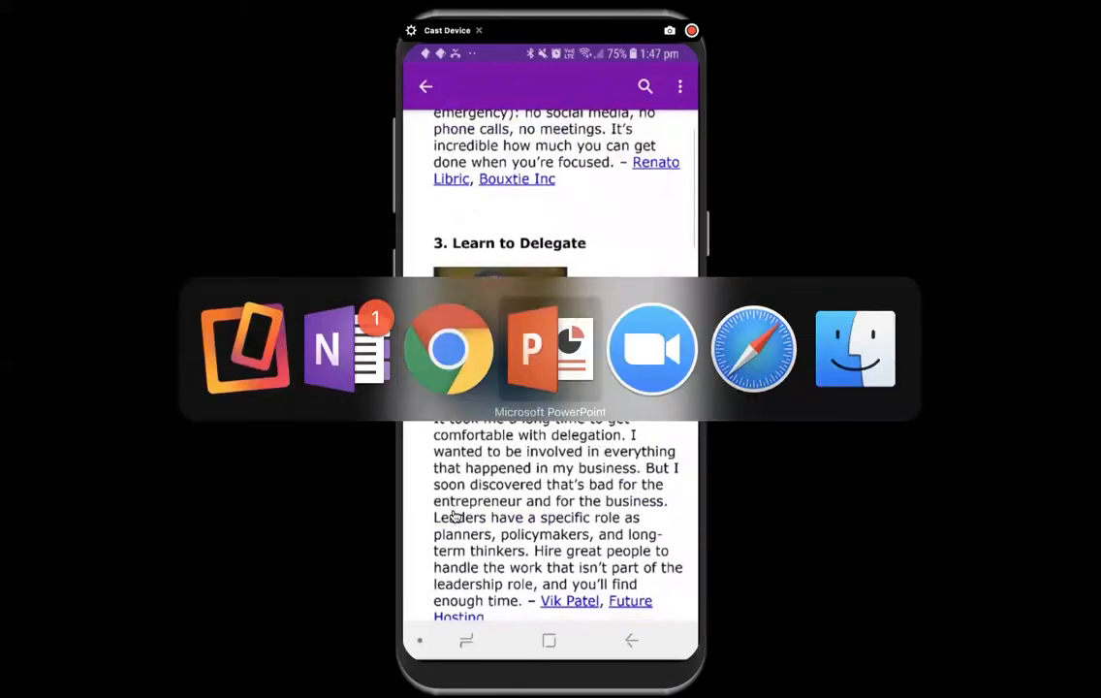